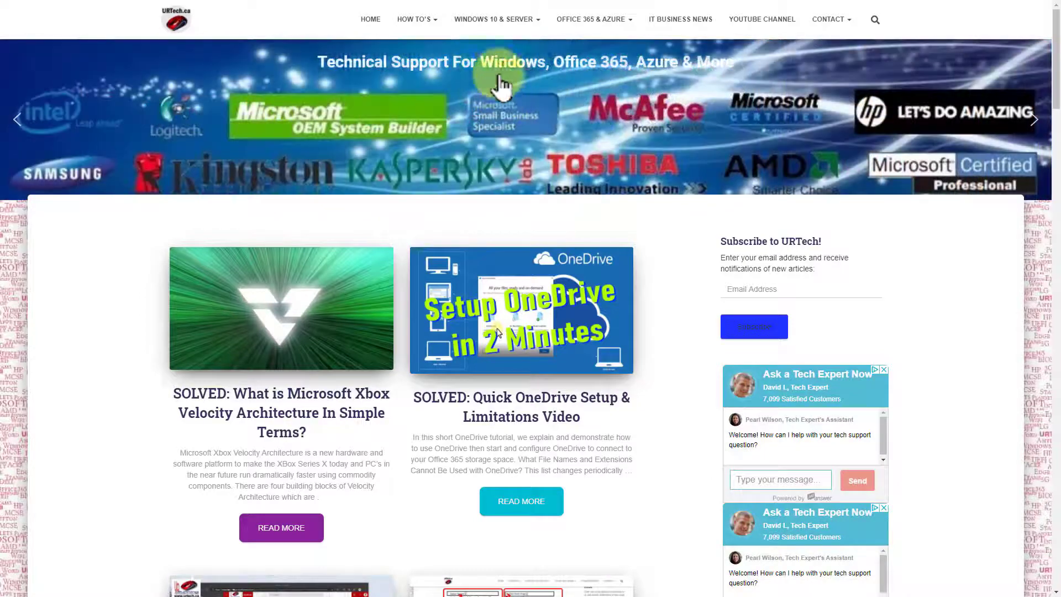
# Look over the URTech.ca site's topic menus and its Windows 10 & Server article list.
pyautogui.moveTo(506, 24)
pyautogui.moveTo(587, 25)
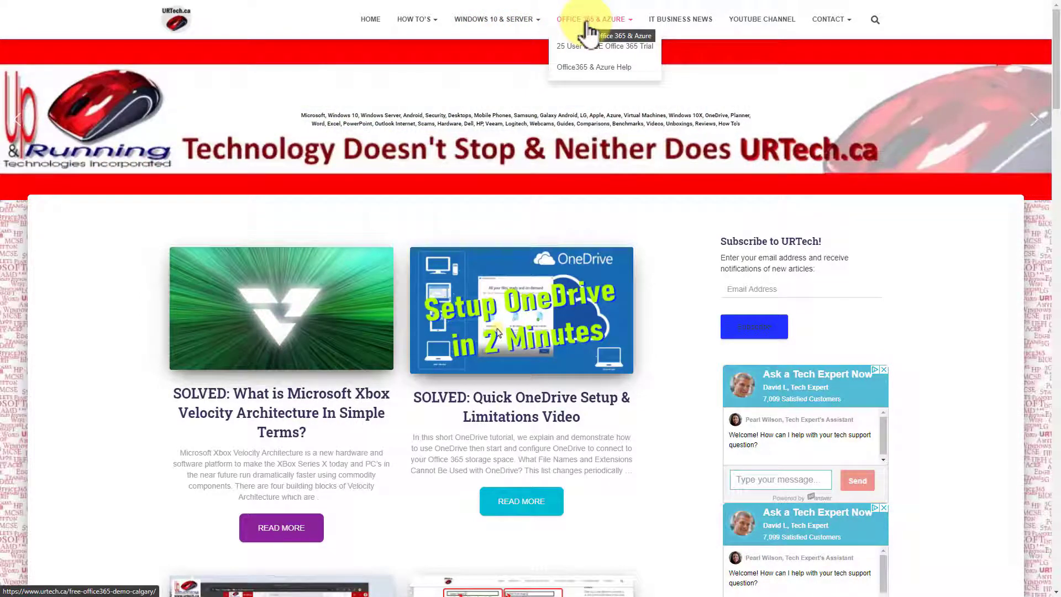
pyautogui.moveTo(421, 23)
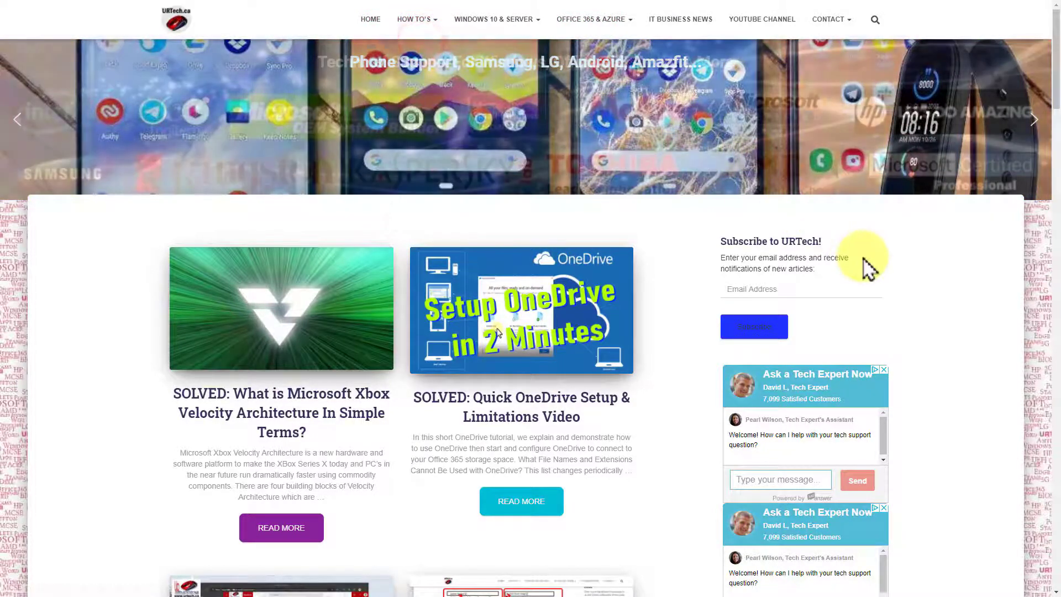
pyautogui.scroll(-3, 494, 380)
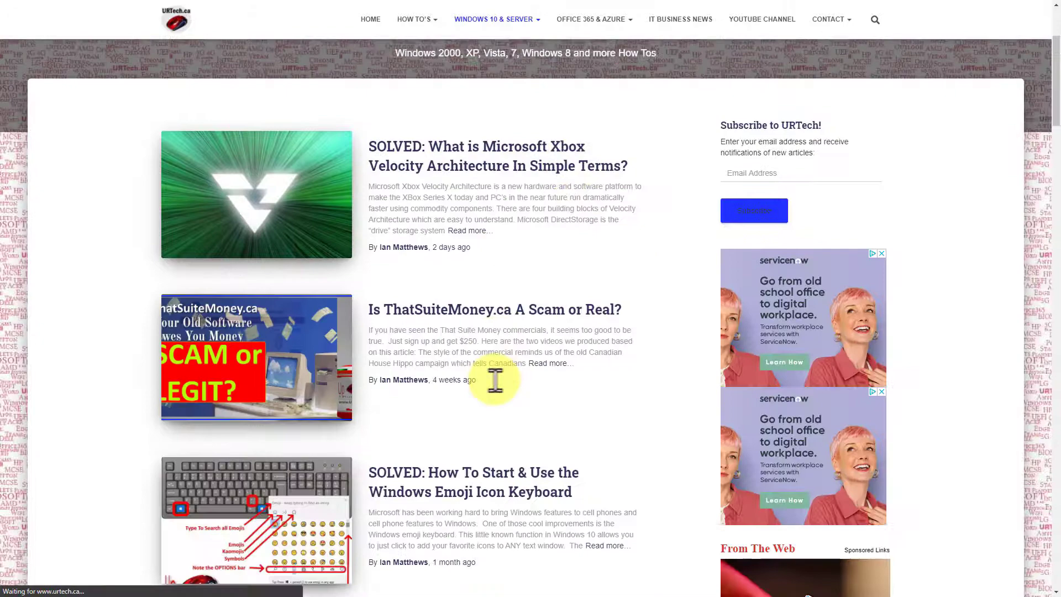
pyautogui.scroll(-5, 494, 387)
pyautogui.scroll(-3, 490, 380)
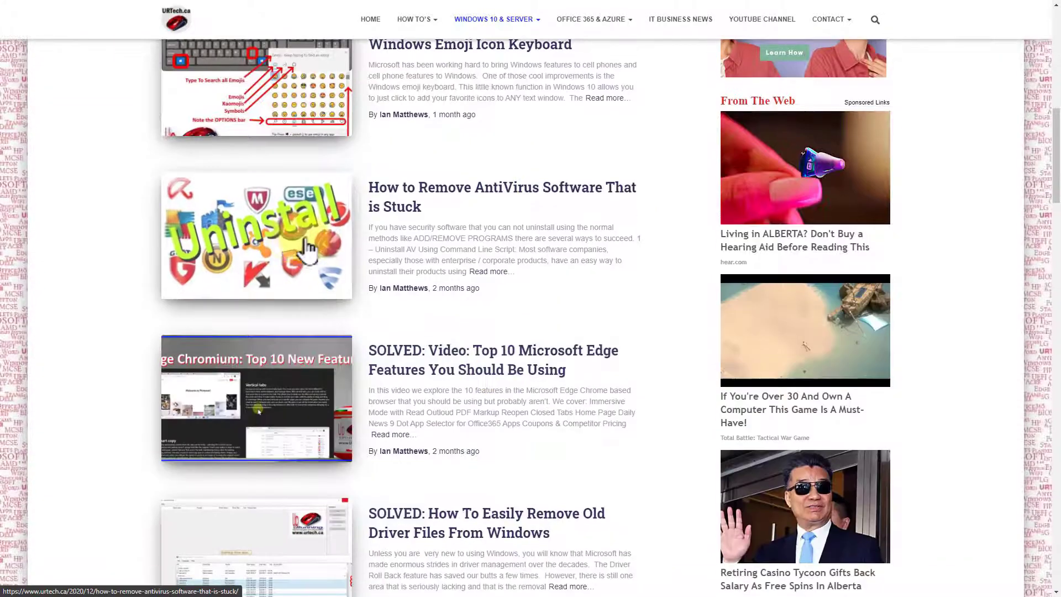
pyautogui.scroll(-3, 307, 228)
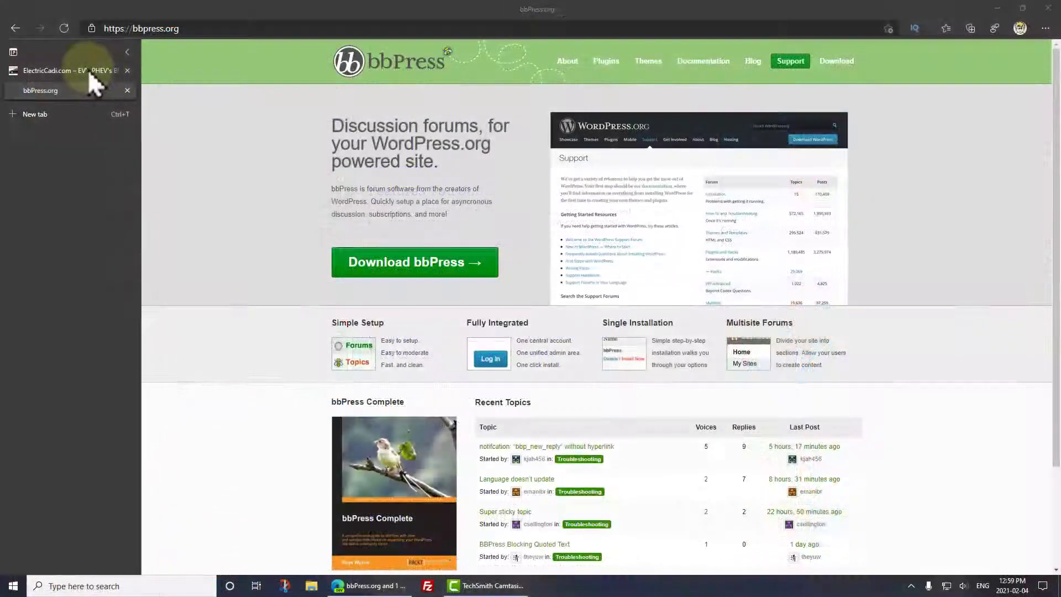
# Switch to the ElectricCadi.com site, reload it and look over its home page.
pyautogui.click(59, 70)
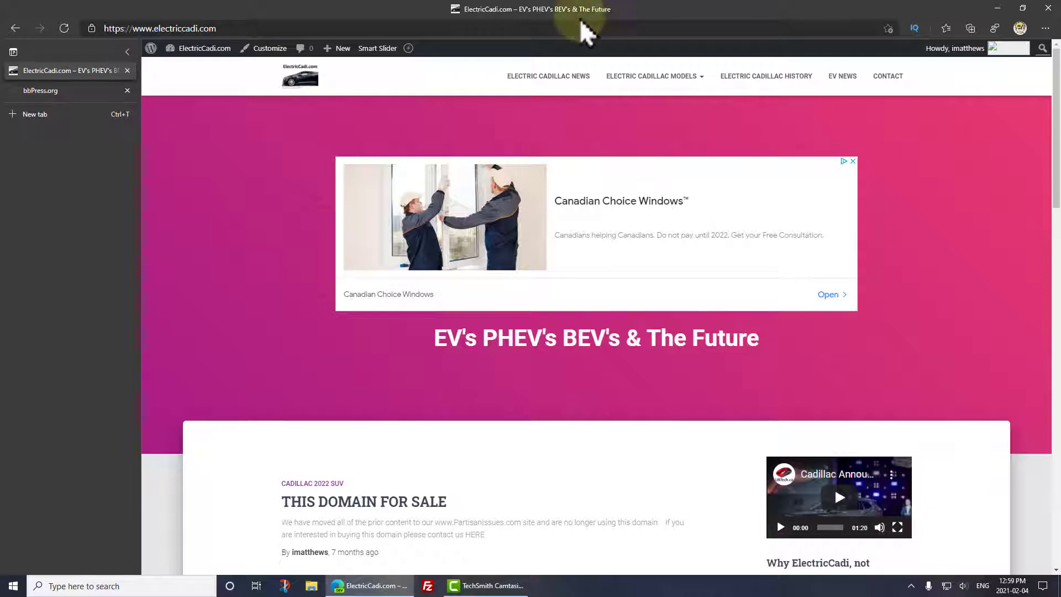
pyautogui.click(64, 28)
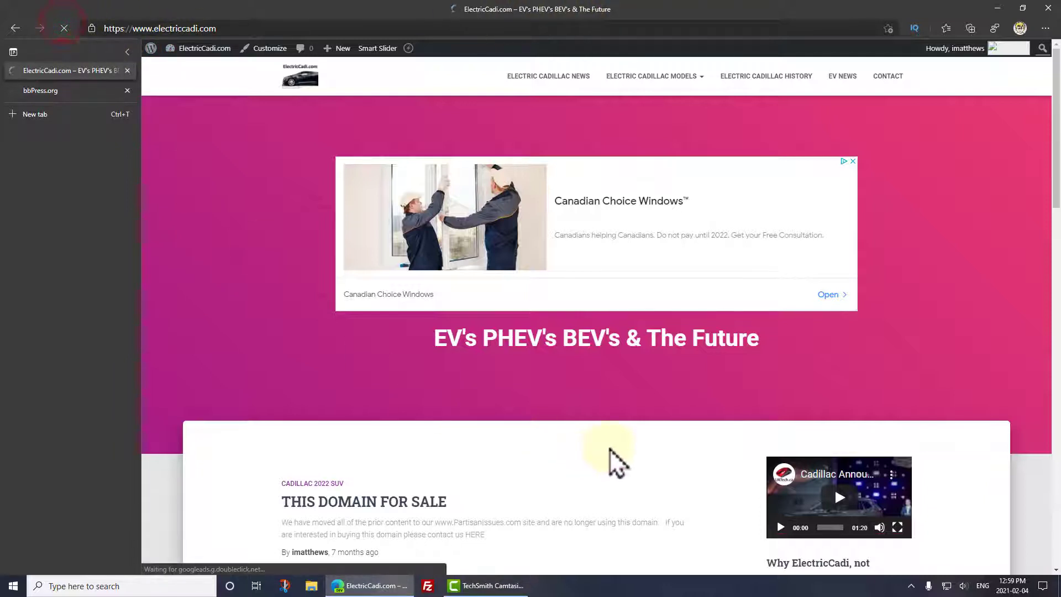
pyautogui.scroll(-2, 610, 450)
pyautogui.scroll(-3, 615, 459)
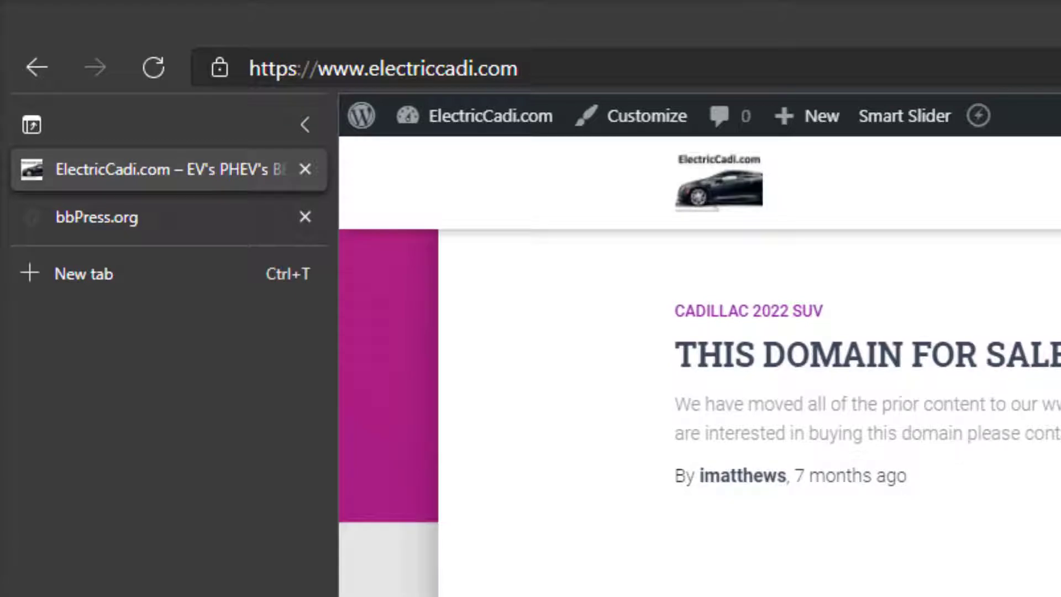
pyautogui.click(673, 66)
pyautogui.click(673, 67)
pyautogui.write('/wp')
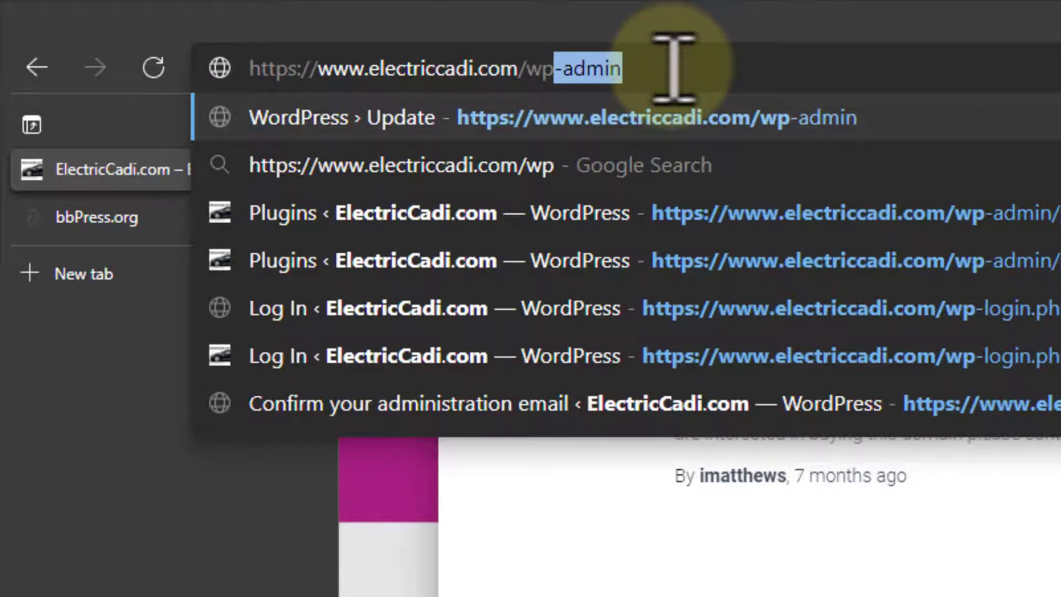
pyautogui.press('Return')
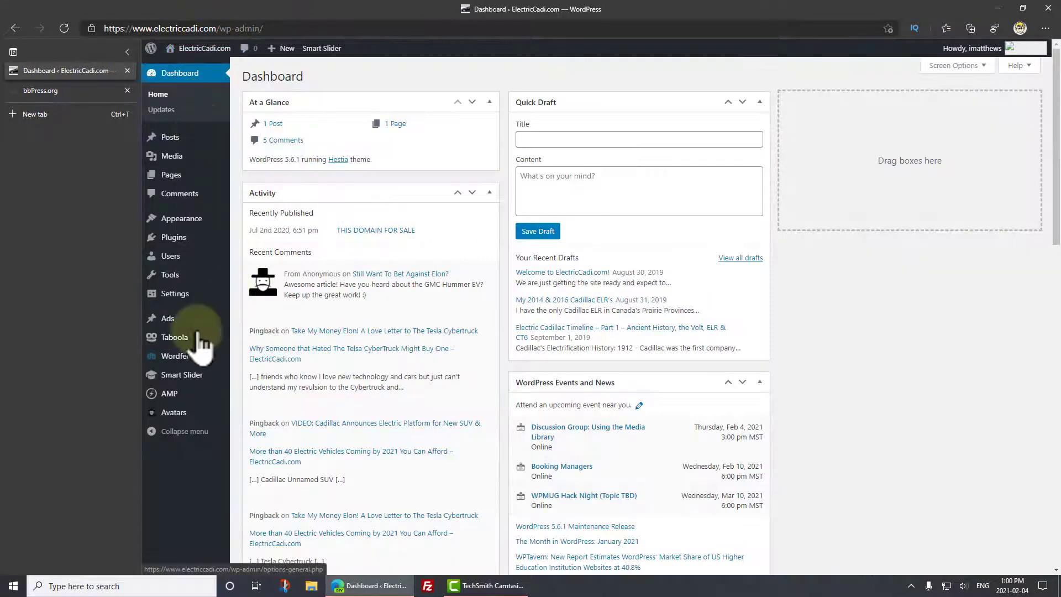
# Search the plugins available to add for "bbpress" and activate the bbPress plugin.
pyautogui.moveTo(186, 360)
pyautogui.moveTo(165, 243)
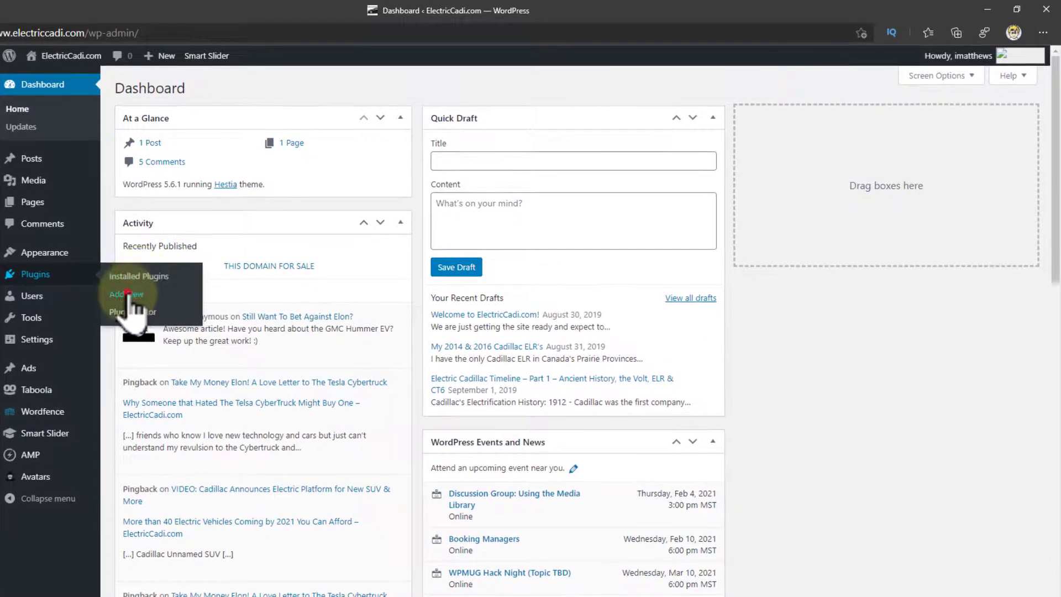
pyautogui.click(136, 294)
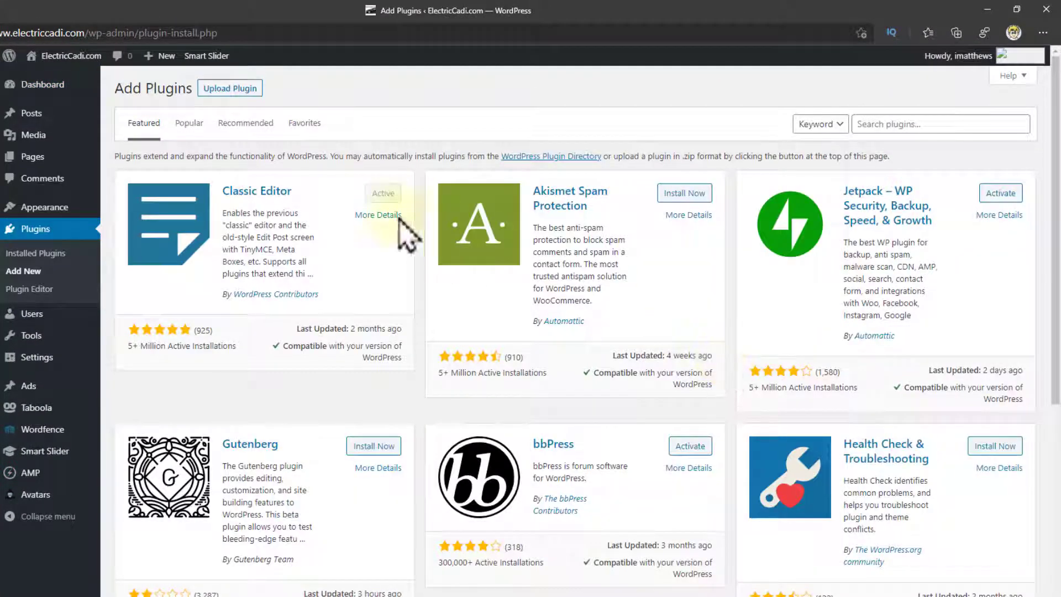
pyautogui.click(876, 124)
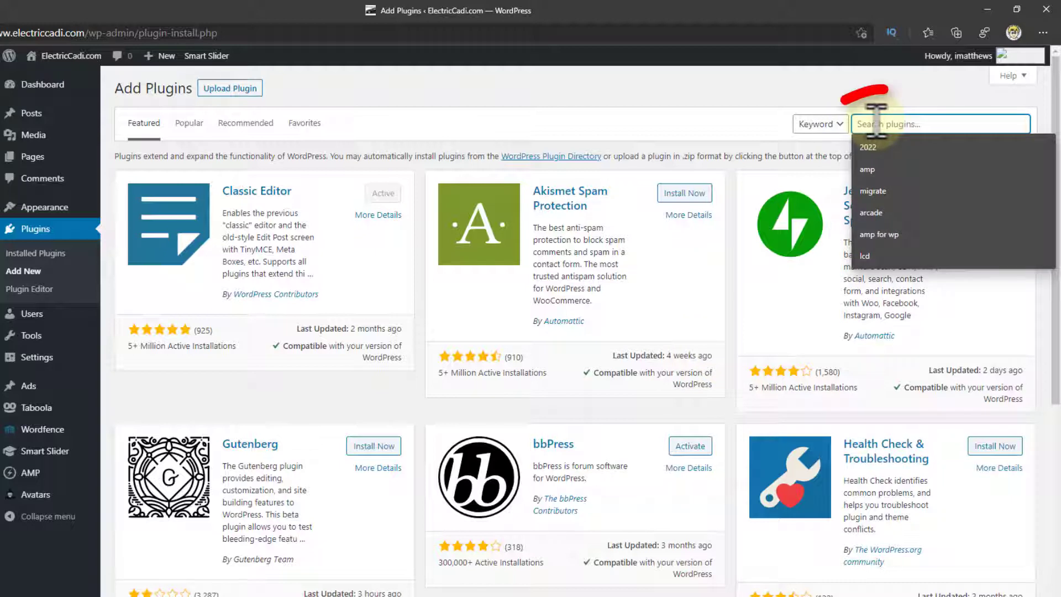
pyautogui.write('bbpress')
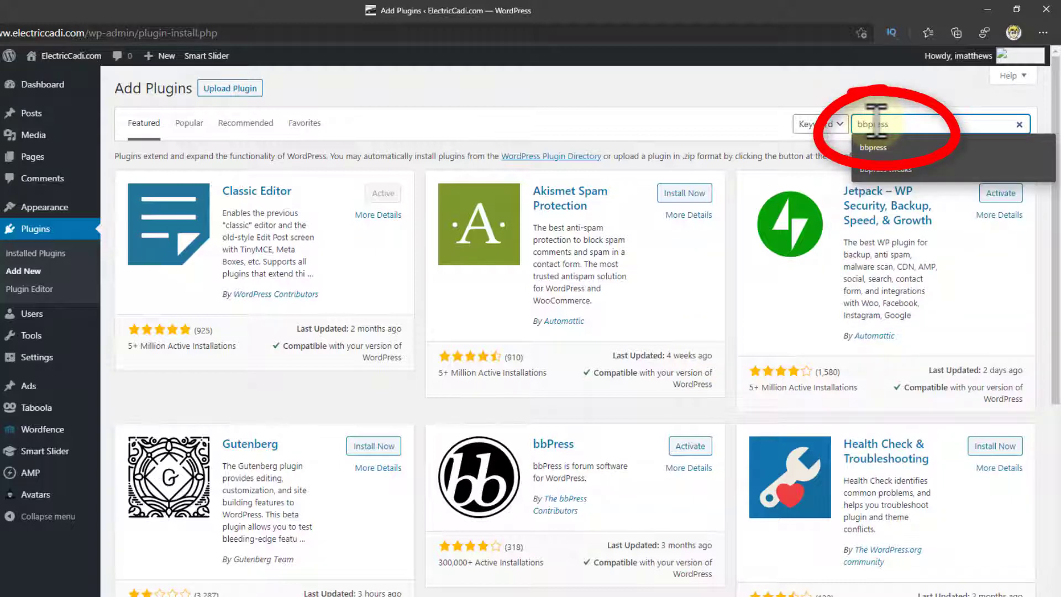
pyautogui.press('Return')
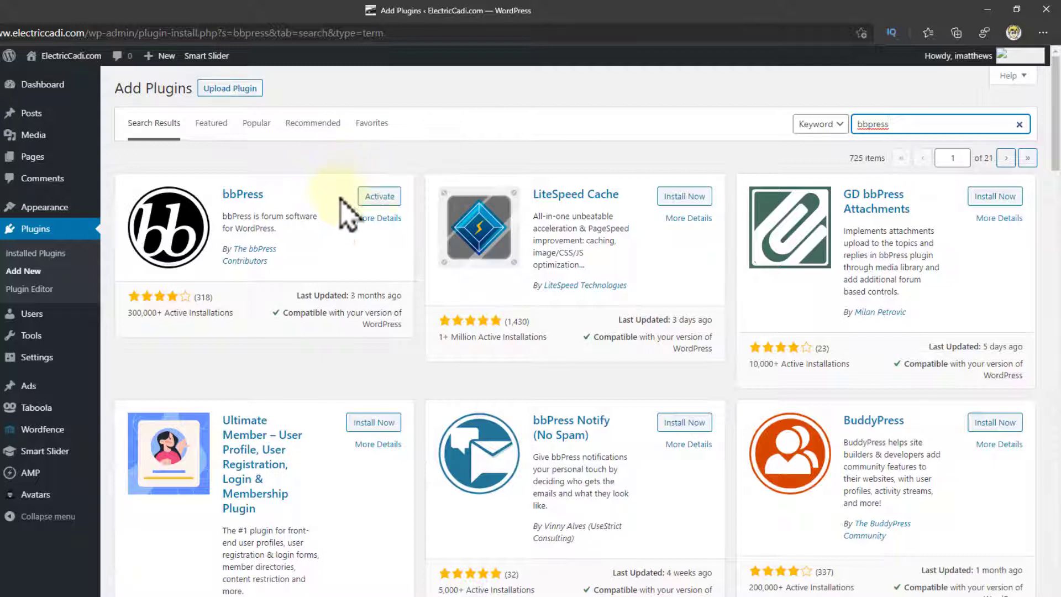
pyautogui.click(380, 198)
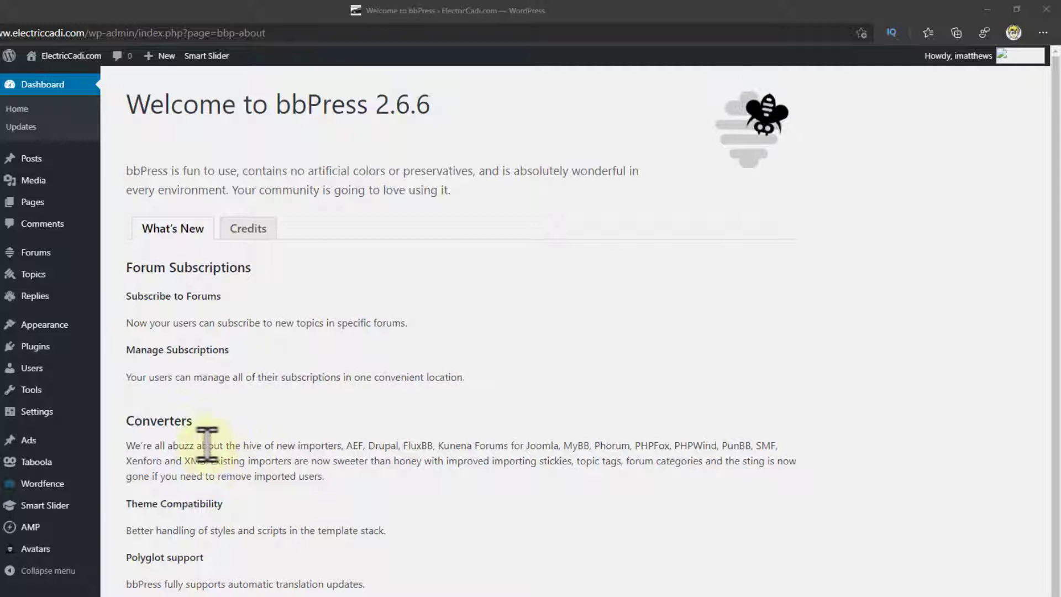
# Review the Converters paragraph on the bbPress welcome page and the Forums, Topics and Replies admin entries.
pyautogui.moveTo(208, 445); pyautogui.dragTo(729, 464)
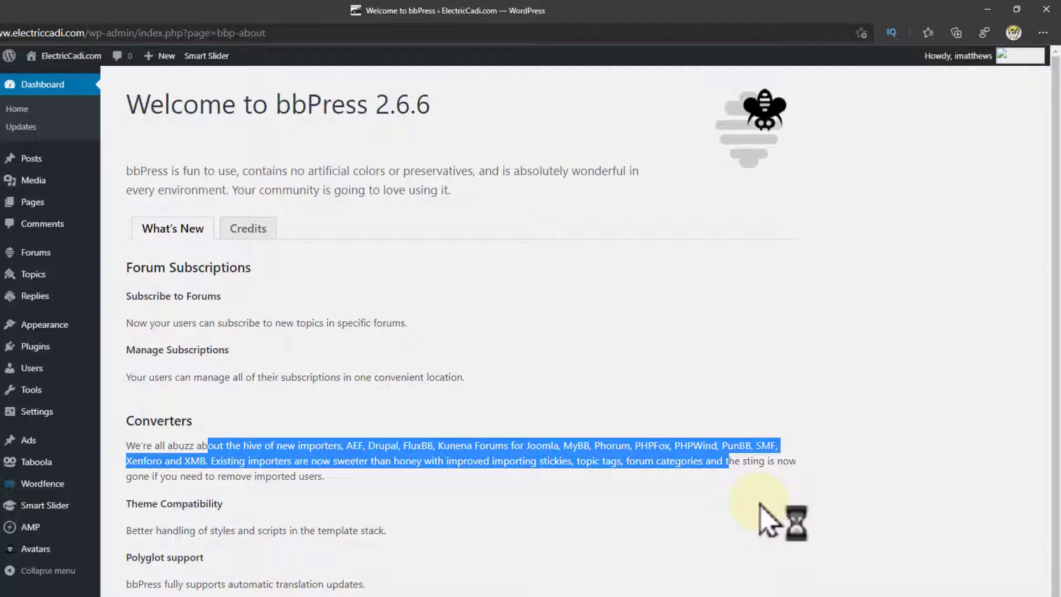
pyautogui.moveTo(32, 256)
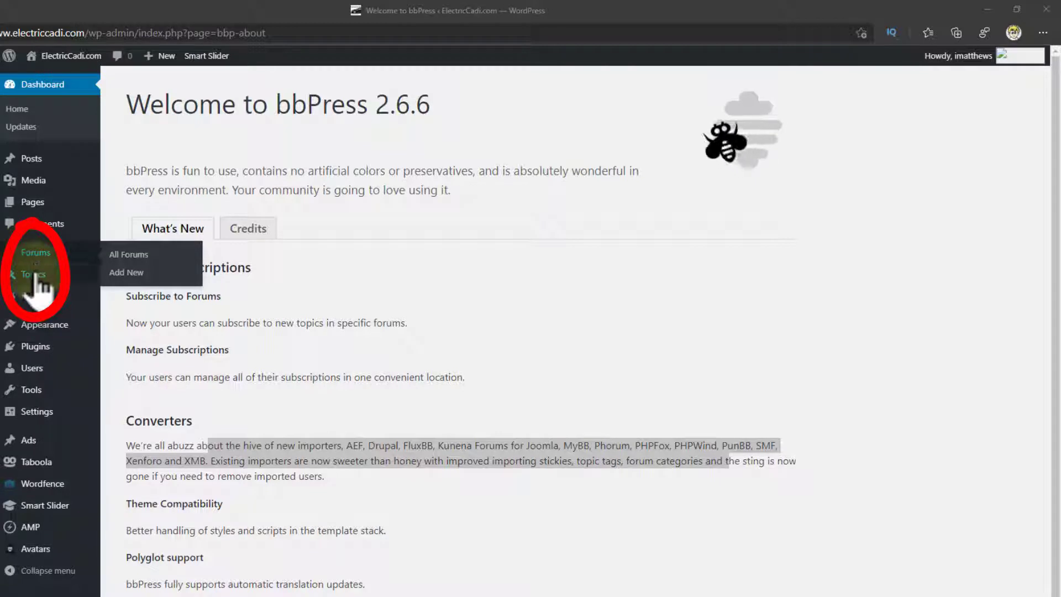
pyautogui.moveTo(40, 299)
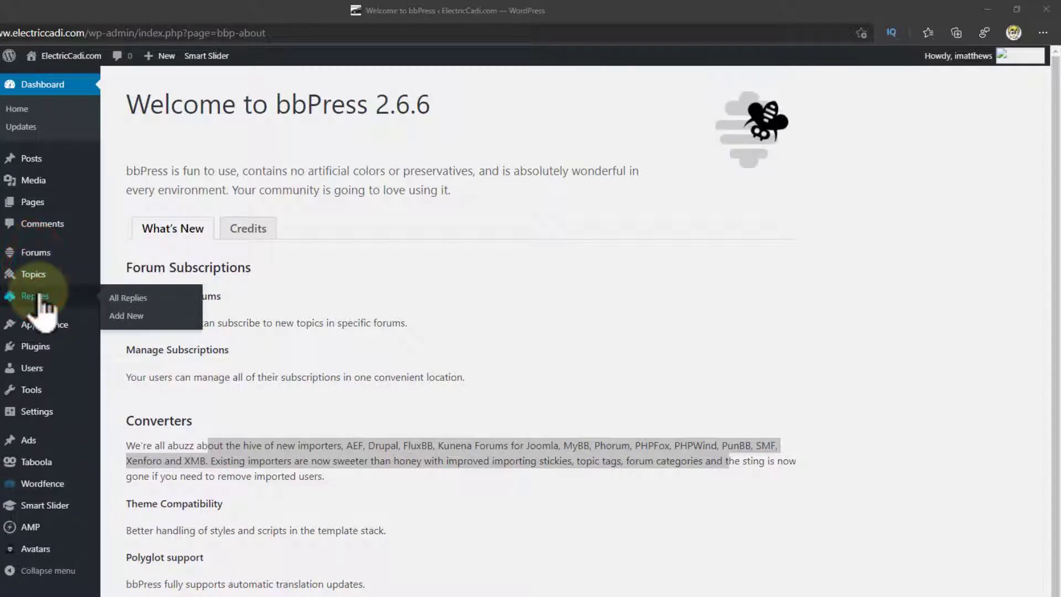
# Open the Forums settings and review the automatic role option against the role summary in the bbPress documentation.
pyautogui.moveTo(55, 423)
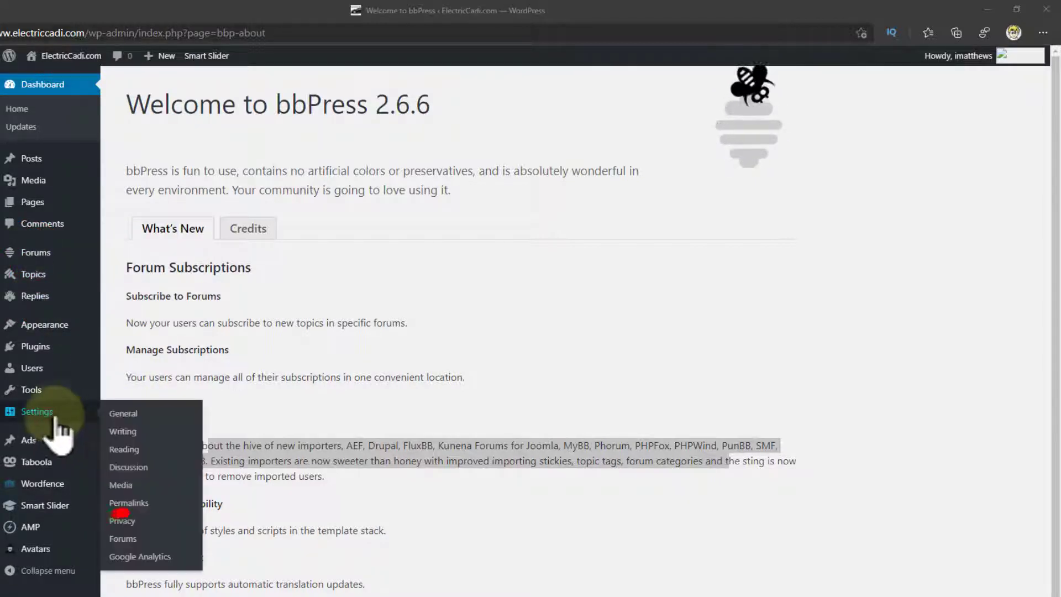
pyautogui.click(124, 541)
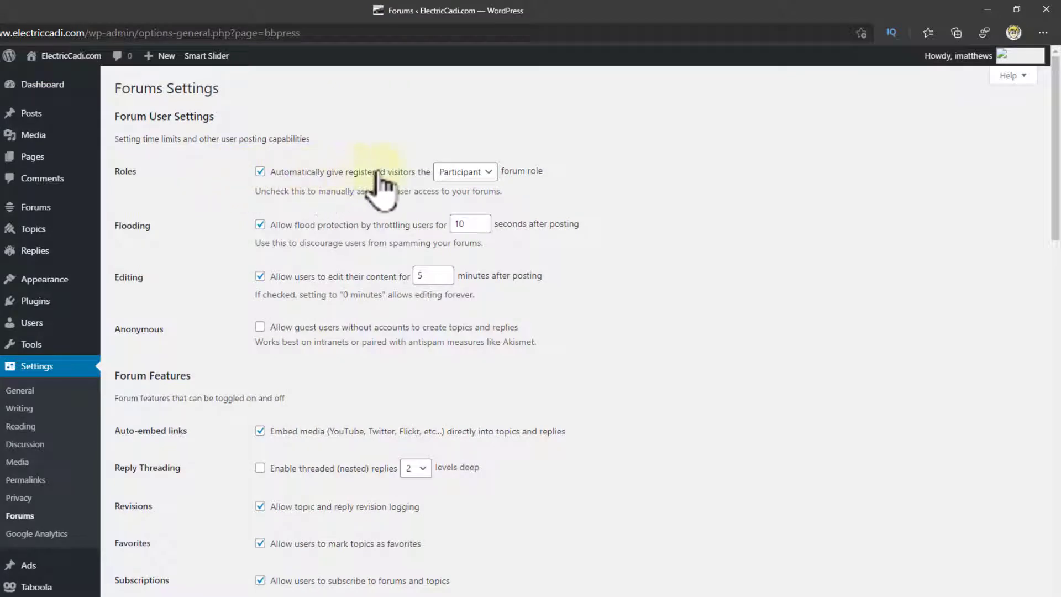
pyautogui.click(483, 172)
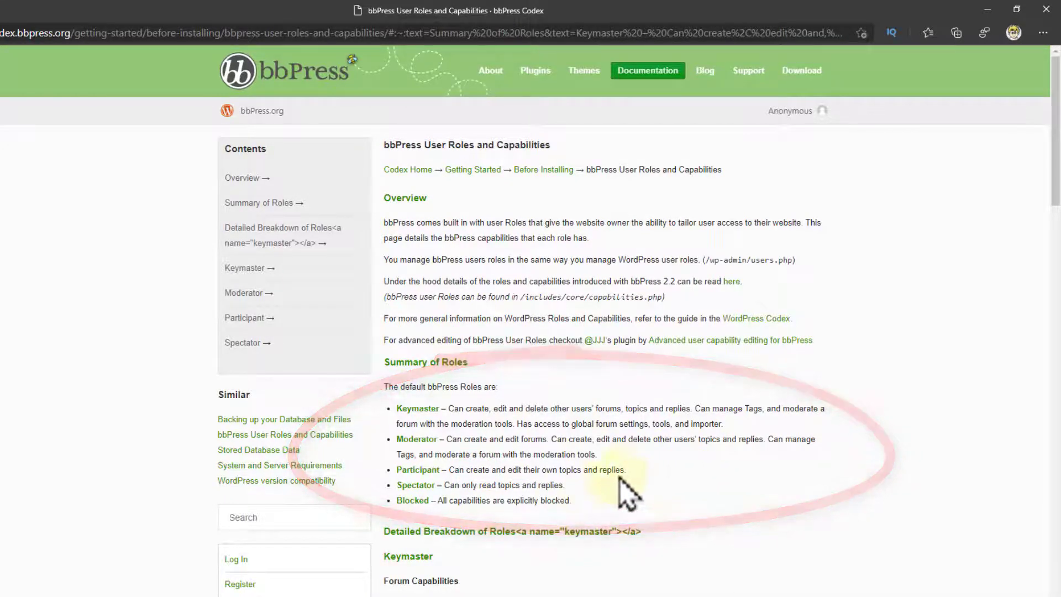
pyautogui.moveTo(620, 452); pyautogui.dragTo(580, 501)
pyautogui.click(434, 427)
pyautogui.click(630, 489)
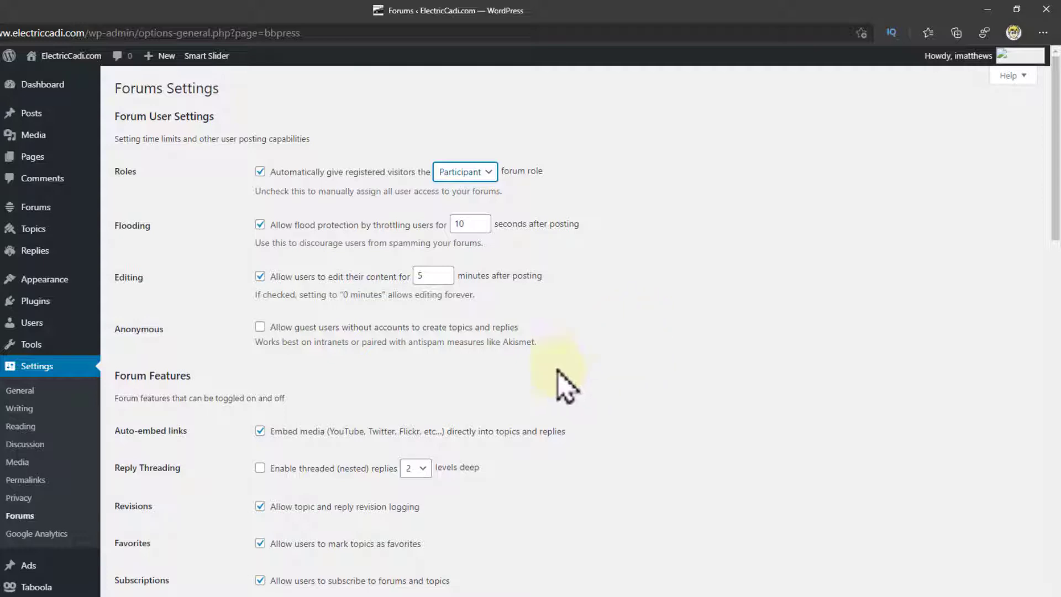
# Check the site's membership option and the available new user default roles in the General settings.
pyautogui.click(22, 391)
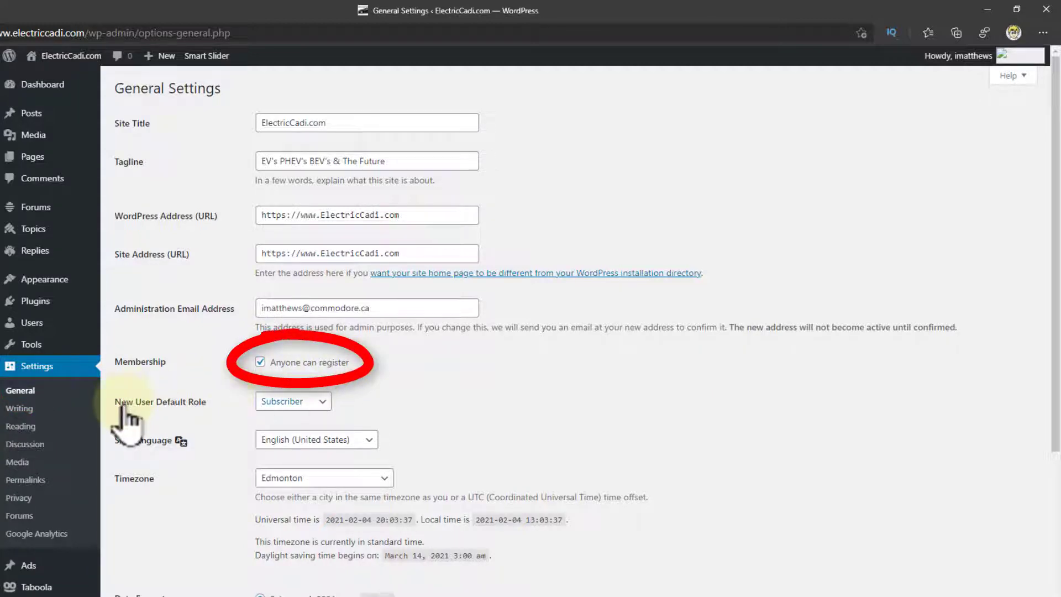
pyautogui.click(269, 406)
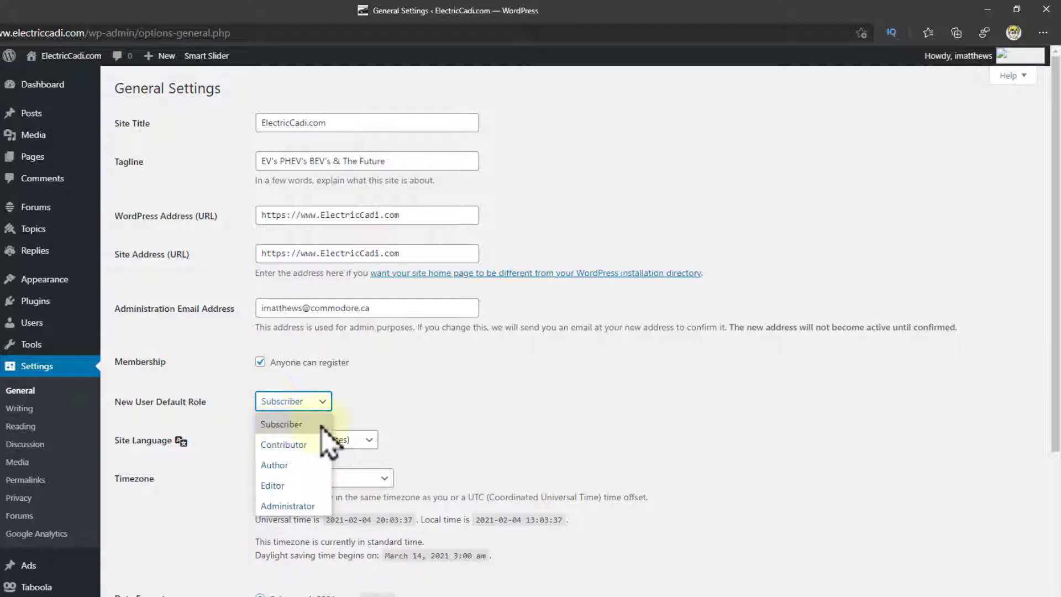
pyautogui.click(437, 400)
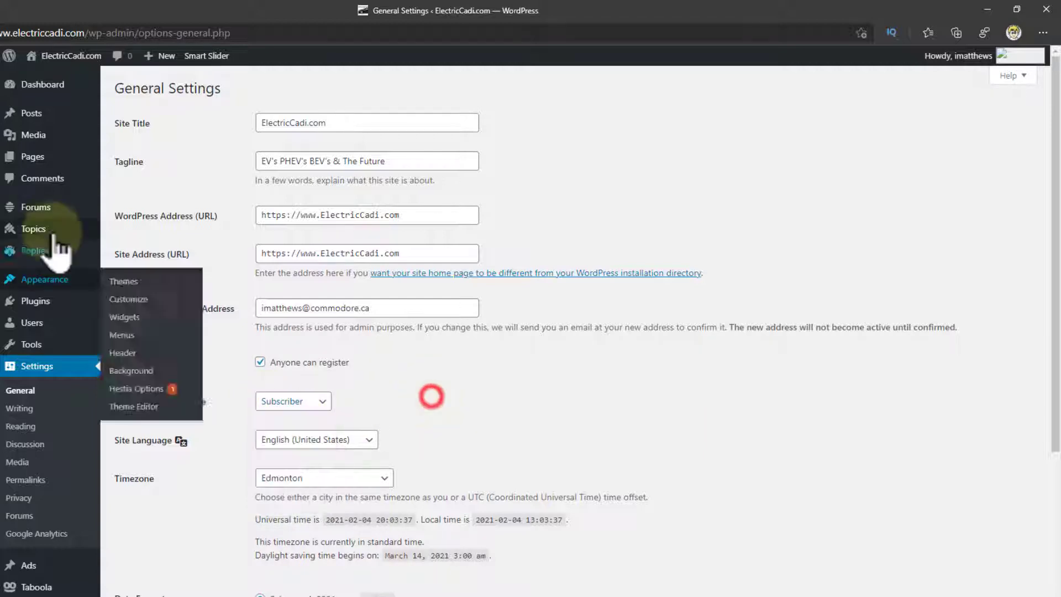
# Start a new forum and title it "Electric Cadillac Forum".
pyautogui.click(44, 211)
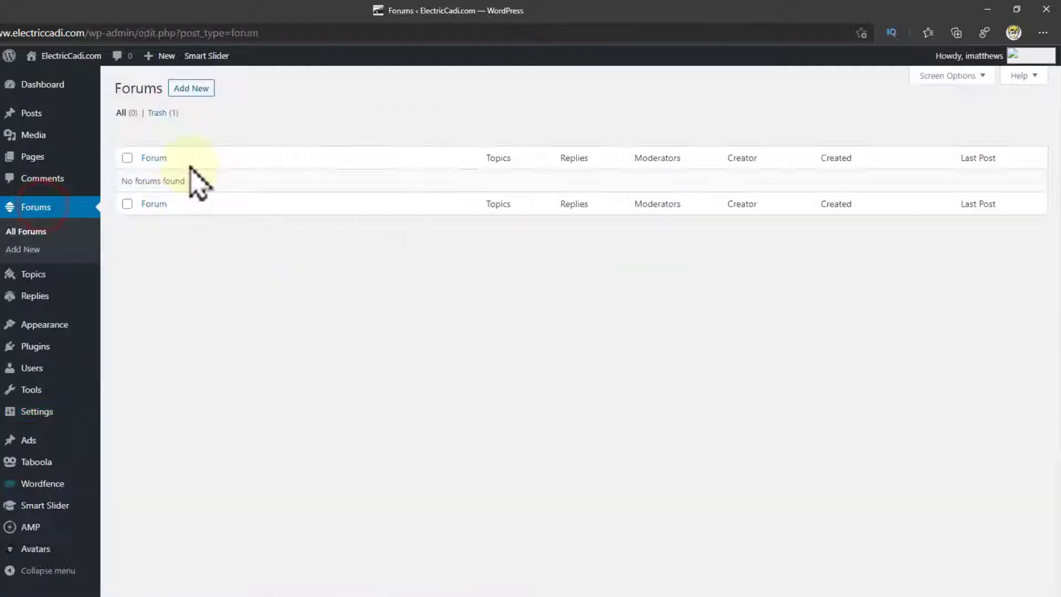
pyautogui.click(196, 87)
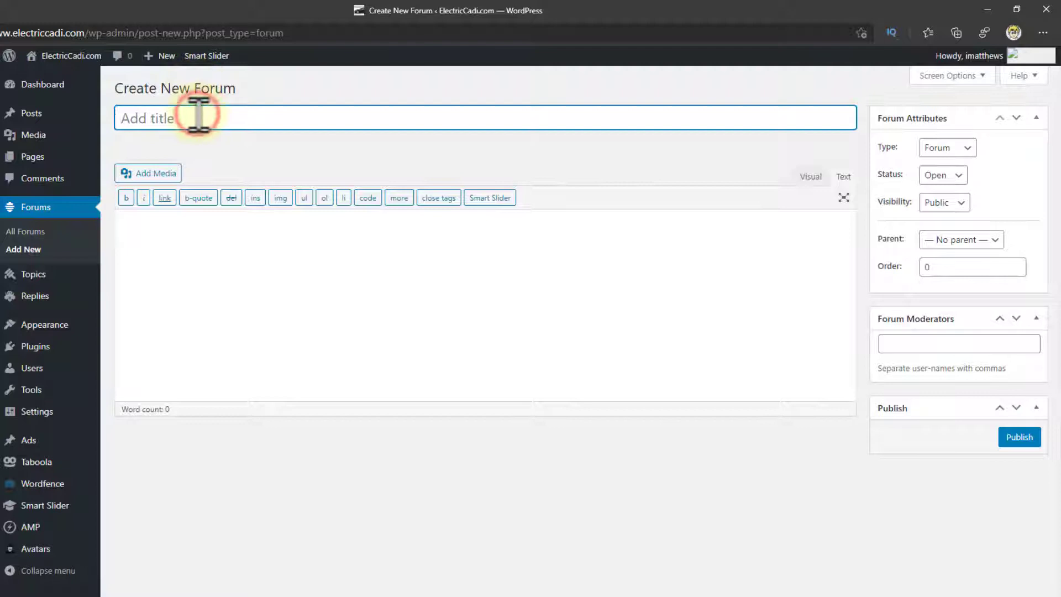
pyautogui.write('Elect')
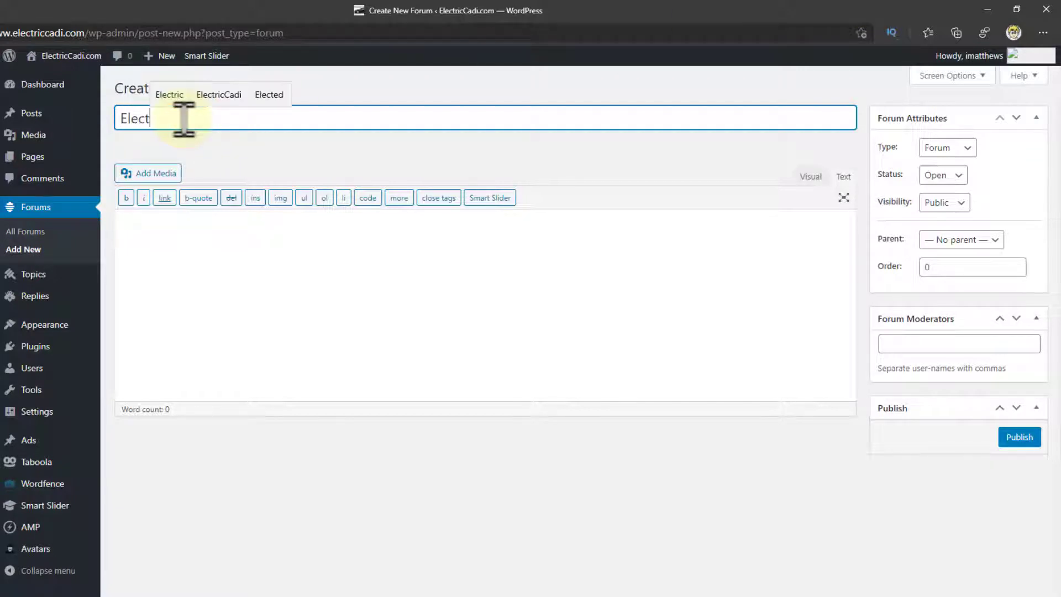
pyautogui.write('r')
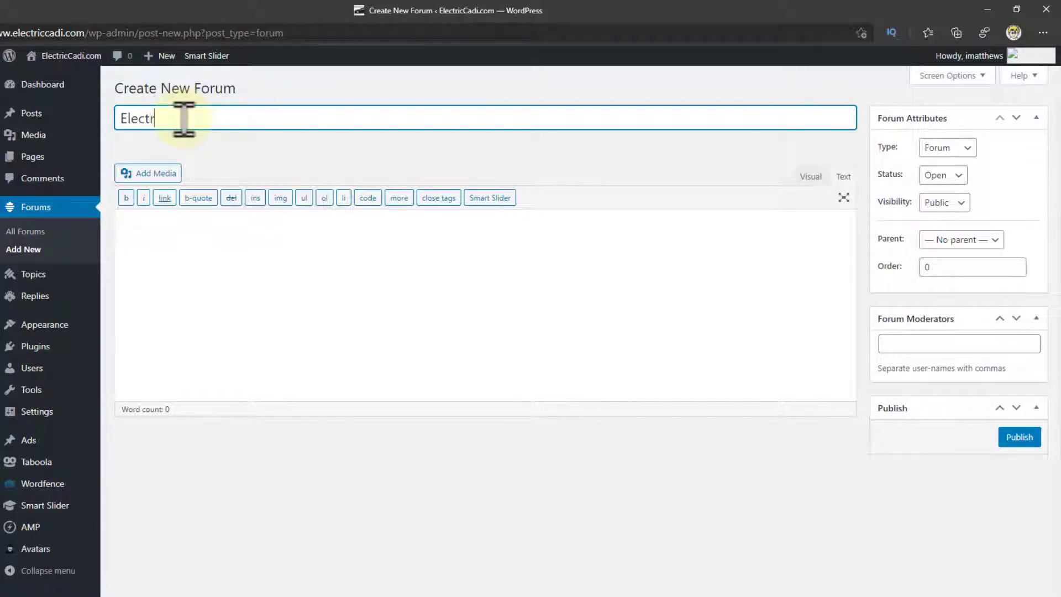
pyautogui.write('ic Cadi')
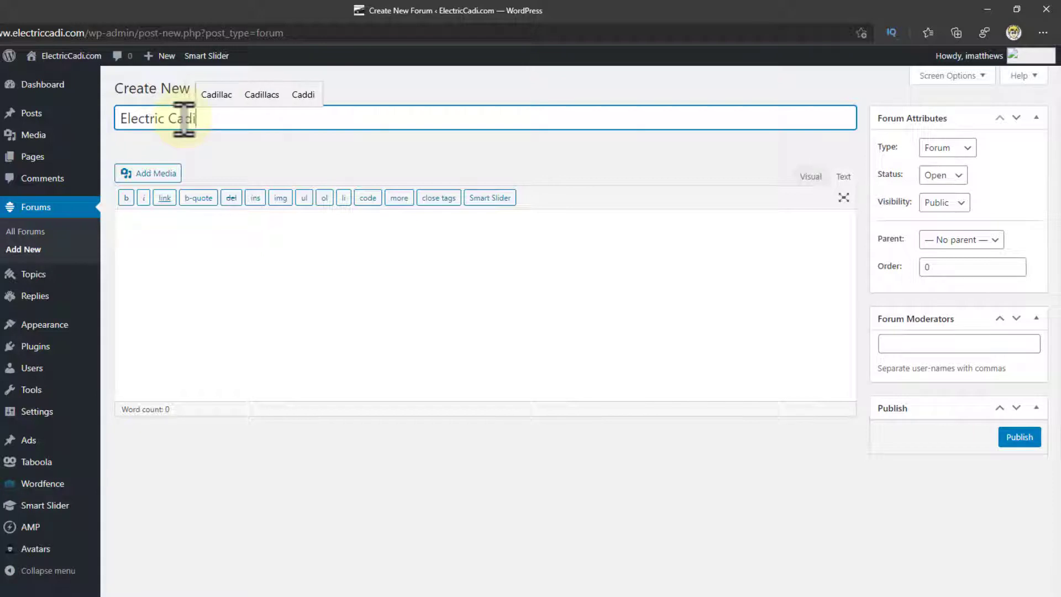
pyautogui.write('llac Forum')
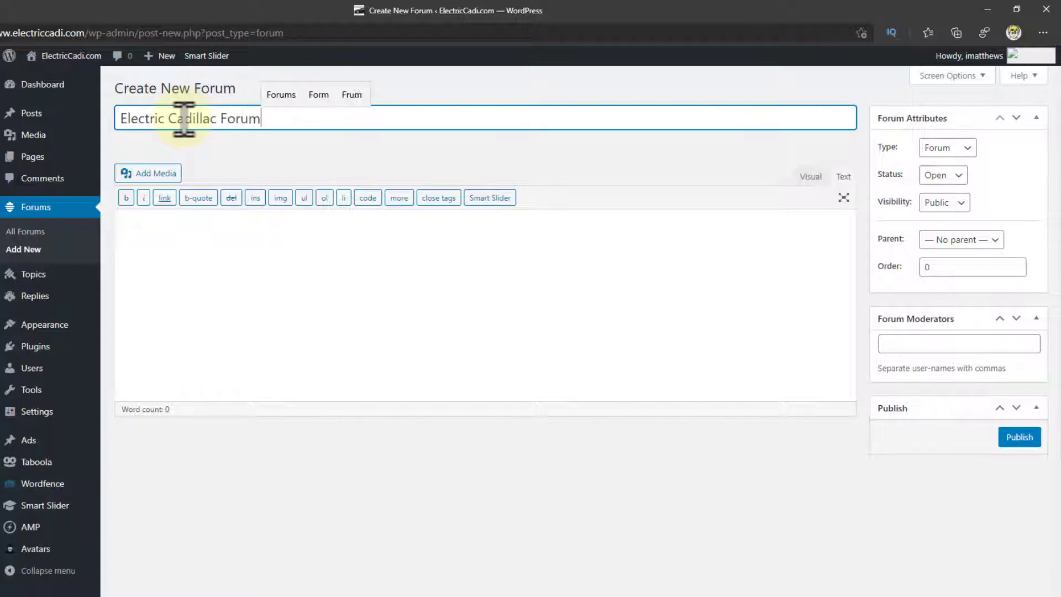
# Enter the forum description "The place to discuss all things EV, BEV, and PHEV in the Cadillac product lines.".
pyautogui.press('Tab')
pyautogui.write('The place to discus')
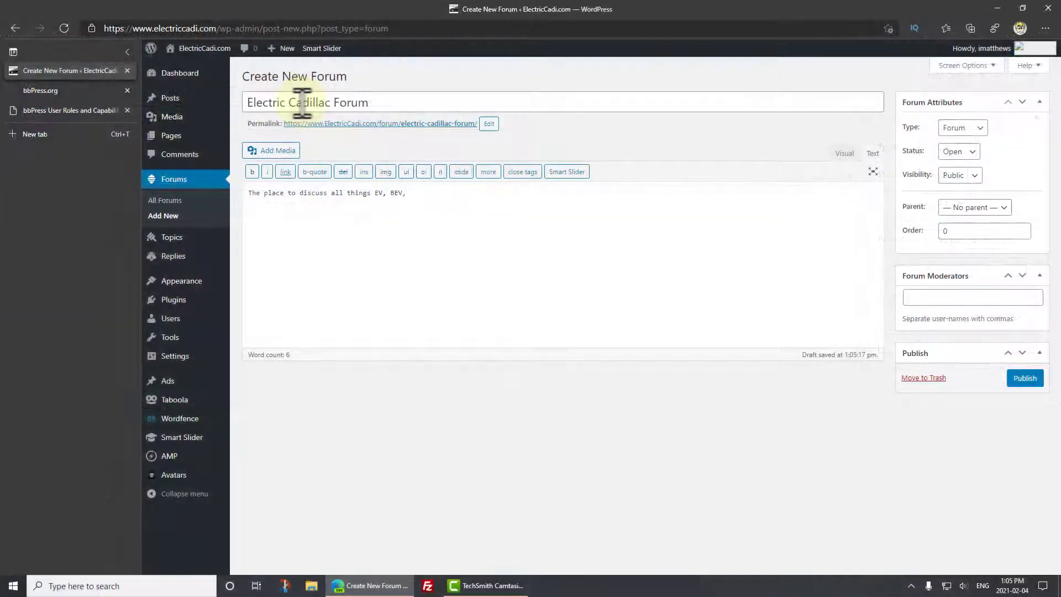
pyautogui.write('and PHEV in the Cadillac product lines.')
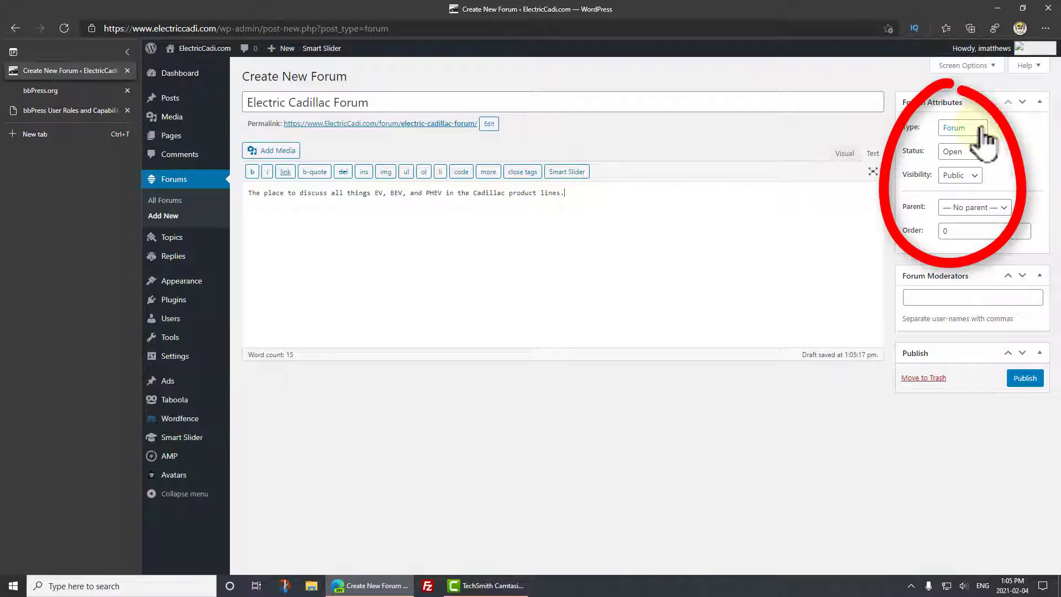
# Review the type, status, visibility and parent options available for the new forum.
pyautogui.click(981, 128)
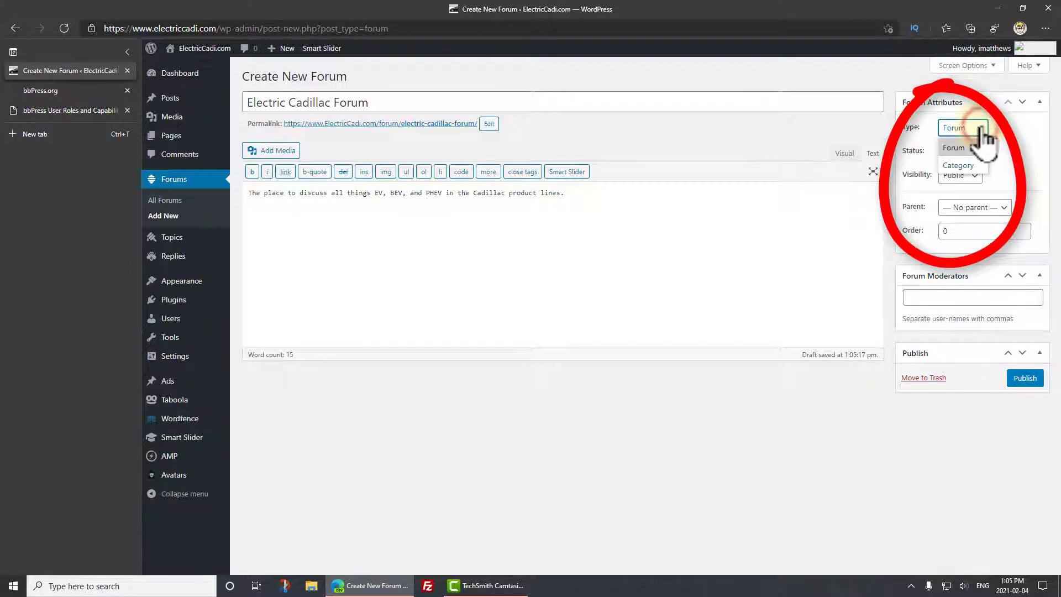
pyautogui.click(981, 128)
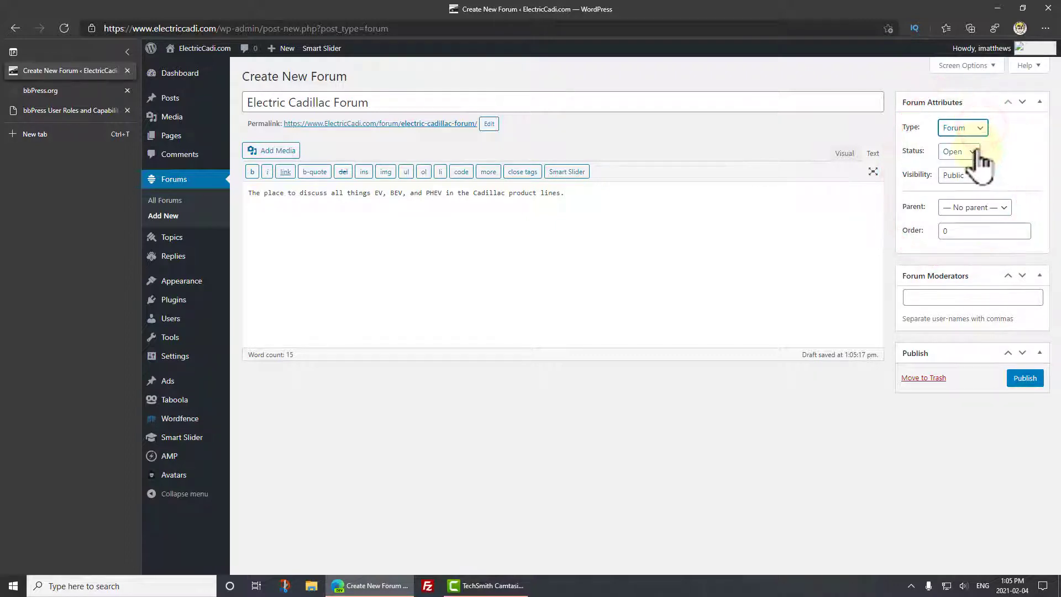
pyautogui.click(976, 152)
pyautogui.click(976, 152)
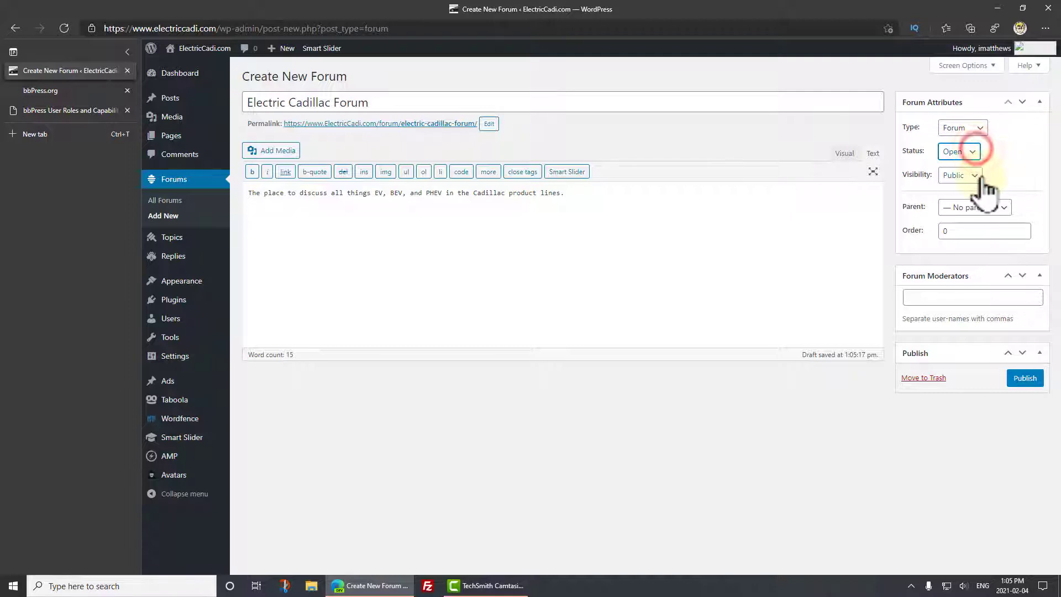
pyautogui.click(978, 175)
pyautogui.click(981, 176)
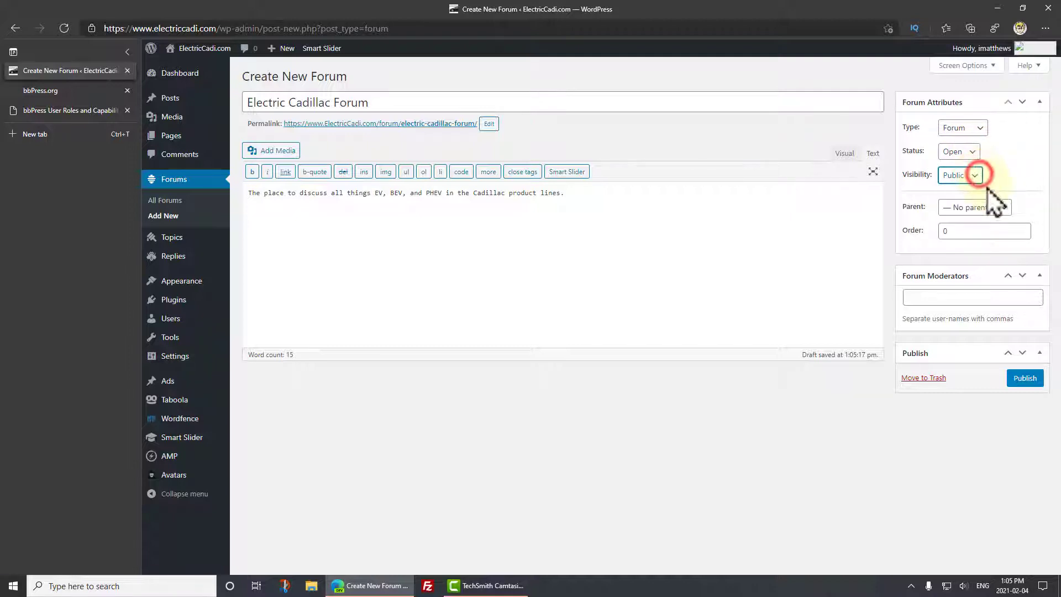
pyautogui.click(1005, 209)
pyautogui.click(1006, 208)
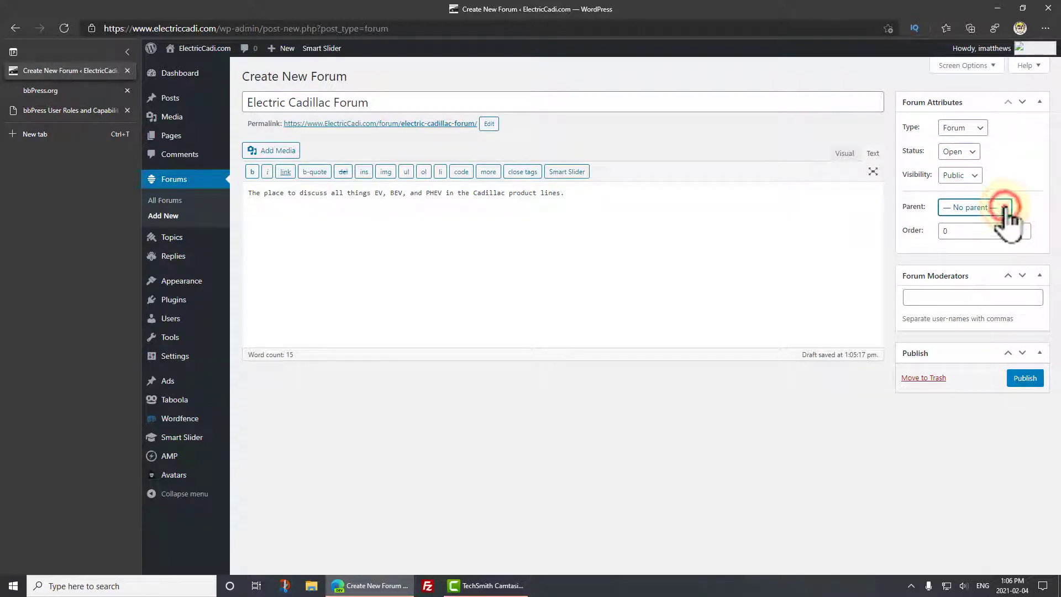
pyautogui.click(1004, 208)
pyautogui.click(1005, 208)
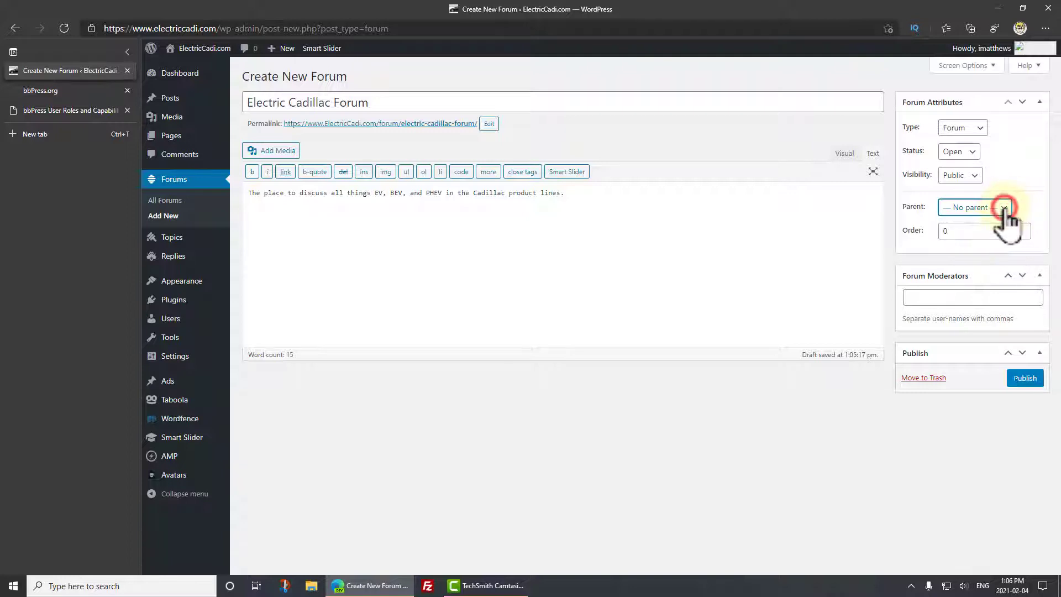
# Publish the Electric Cadillac Forum with no moderators assigned.
pyautogui.click(943, 297)
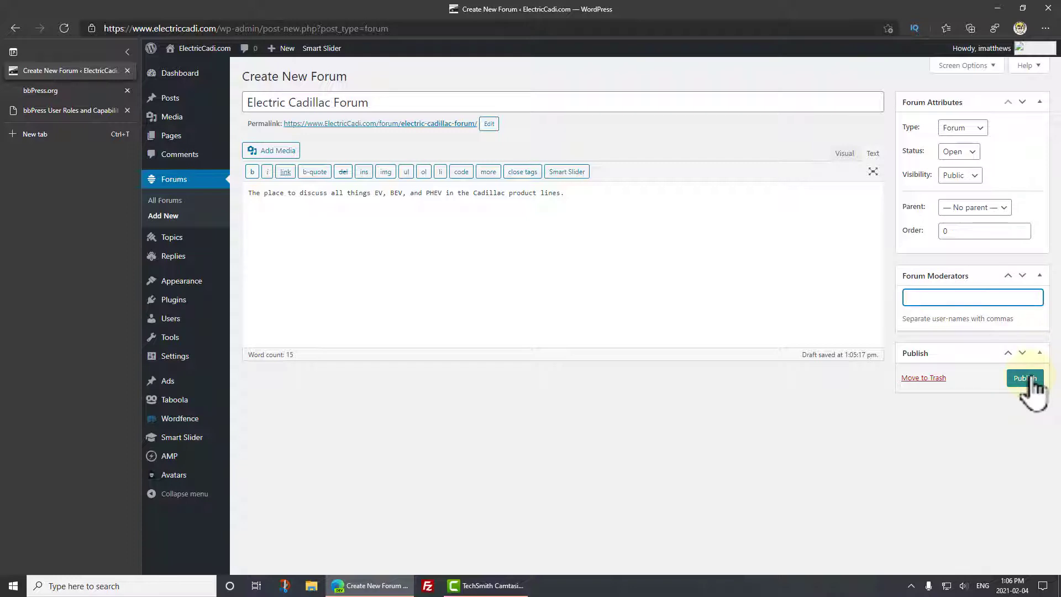
pyautogui.click(1027, 379)
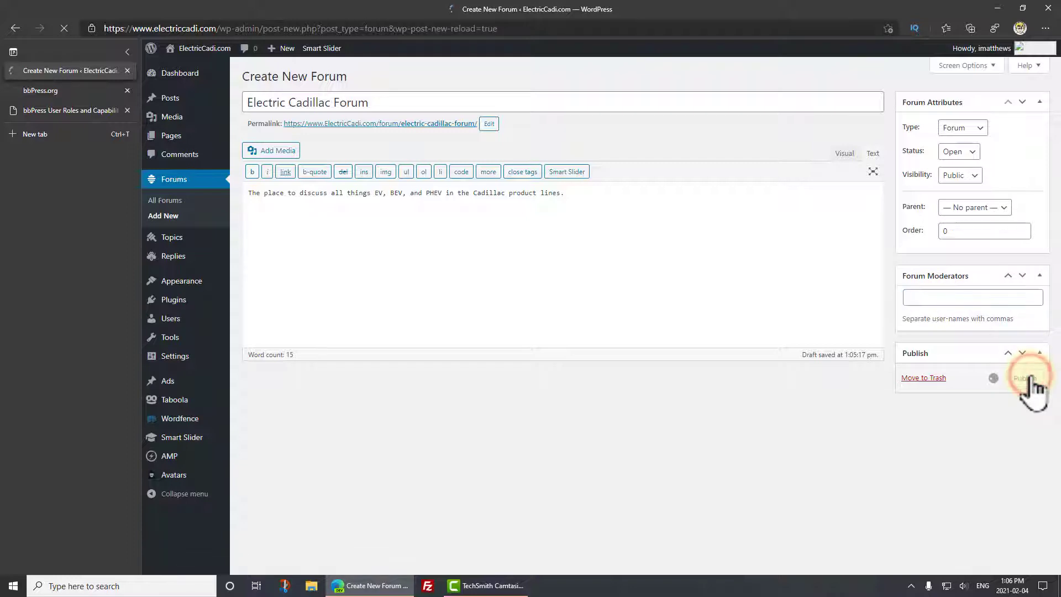
# Start another forum titled "Cadillac ELR" with the description "The place to discuss the 2014 and 2016 Cadillac ELR".
pyautogui.click(162, 214)
pyautogui.click(649, 87)
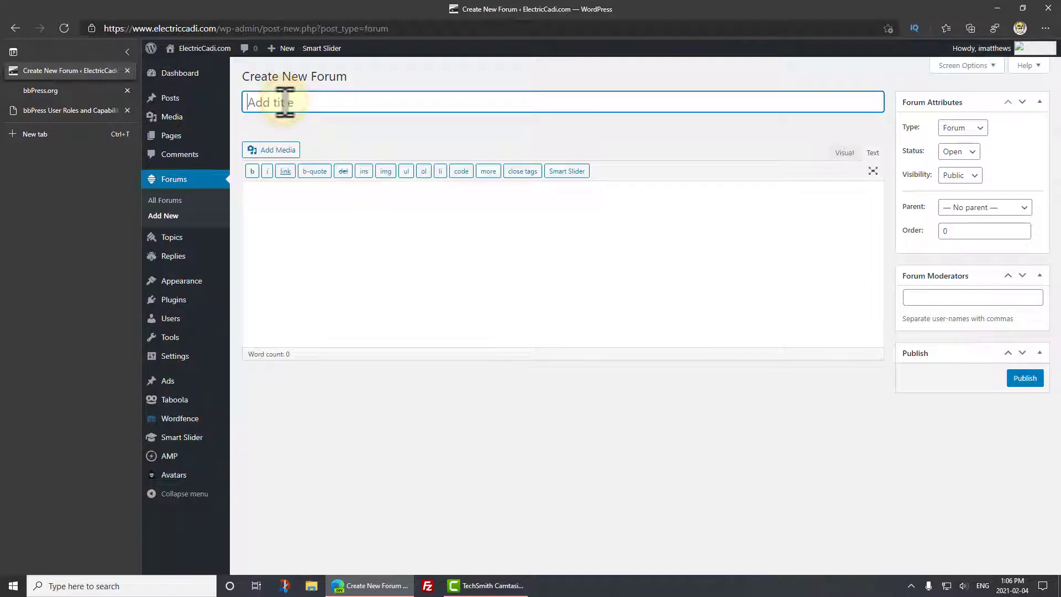
pyautogui.write('Cad')
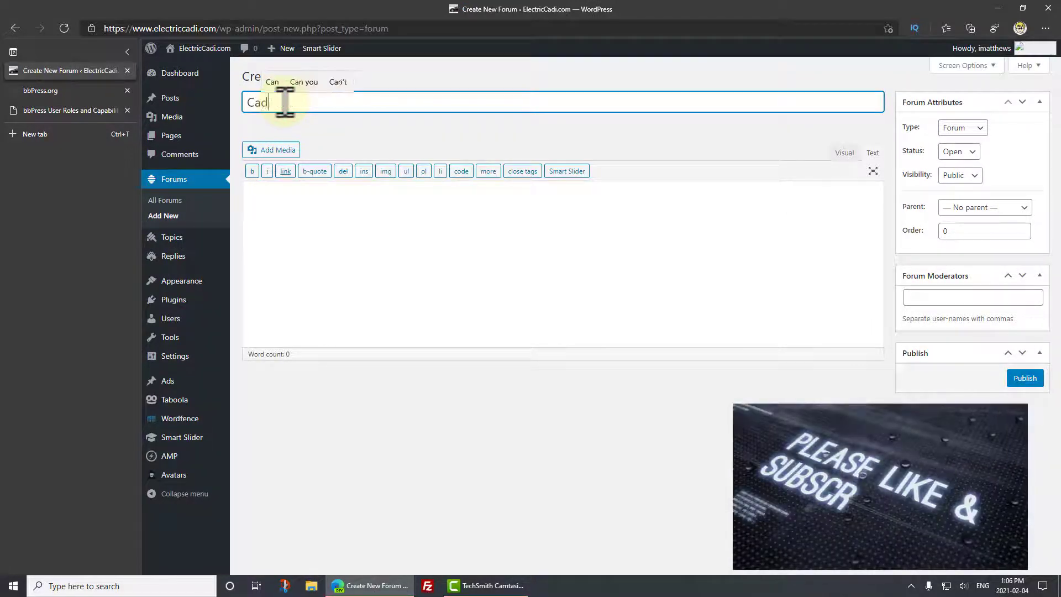
pyautogui.write('ialac ')
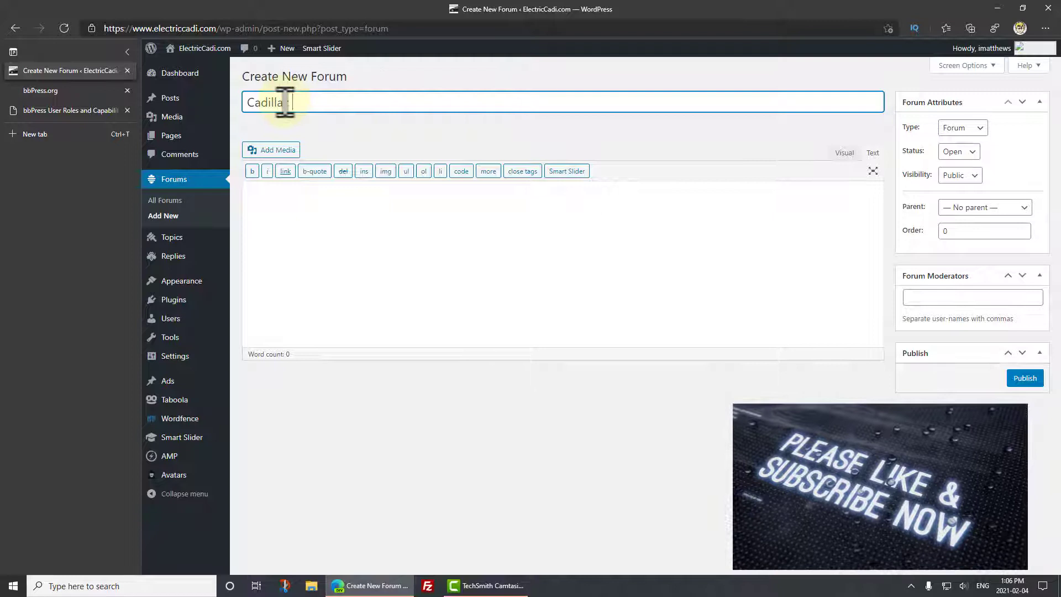
pyautogui.write('ELR')
pyautogui.click(267, 206)
pyautogui.write('the place to dis')
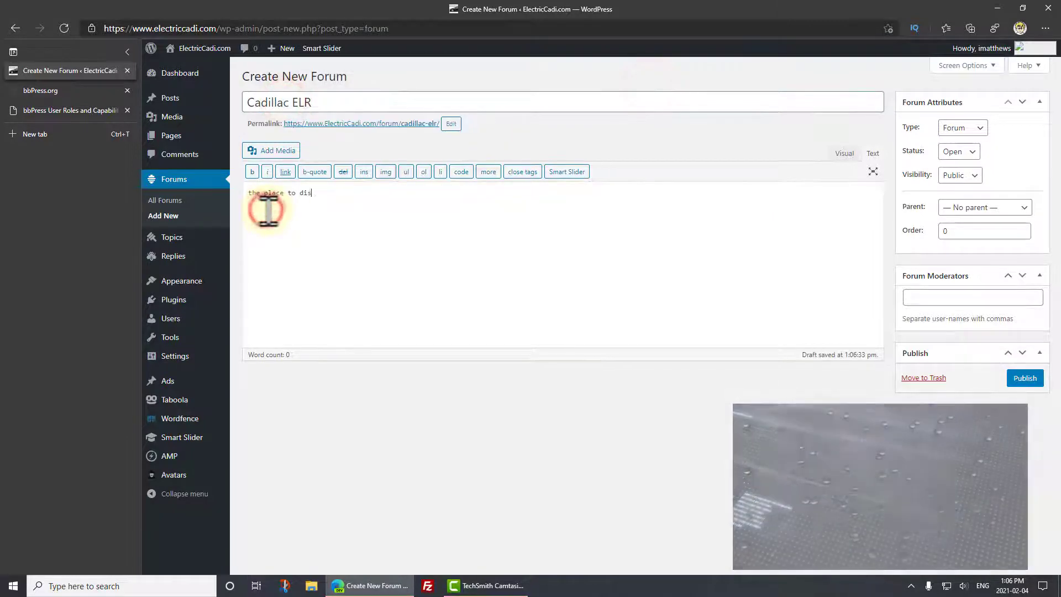
pyautogui.write('cuss the 2014 and 2016 Cadillac ELR')
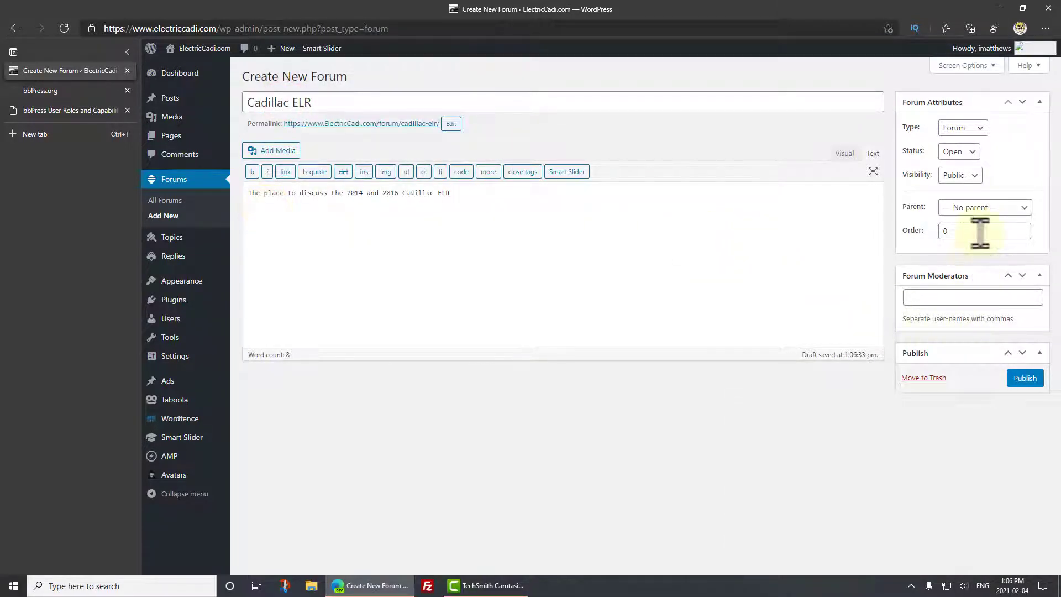
# Set Electric Cadillac Forum as the parent of the Cadillac ELR forum and publish it.
pyautogui.click(989, 208)
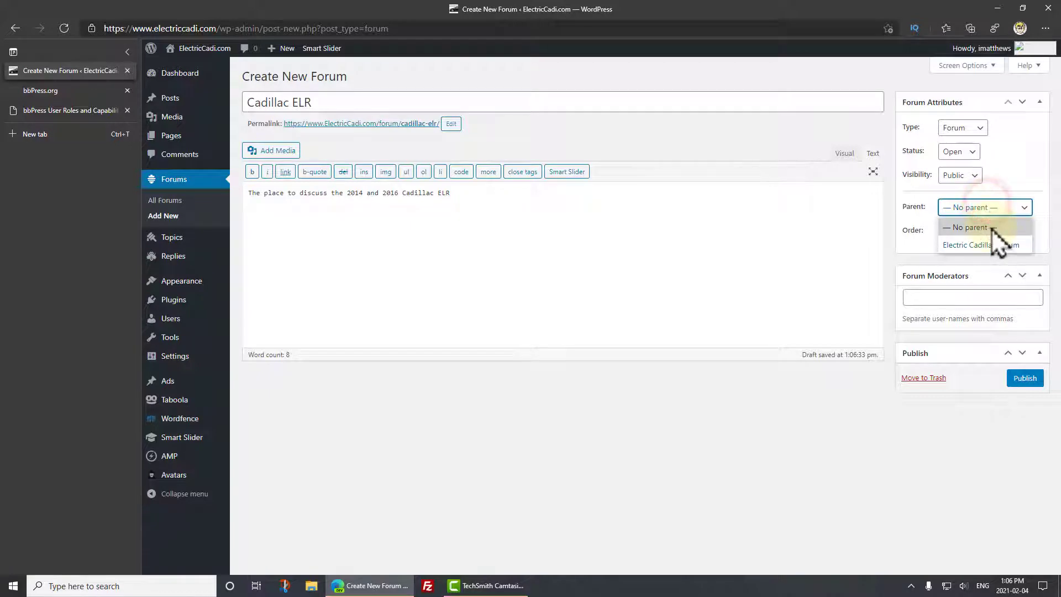
pyautogui.click(993, 245)
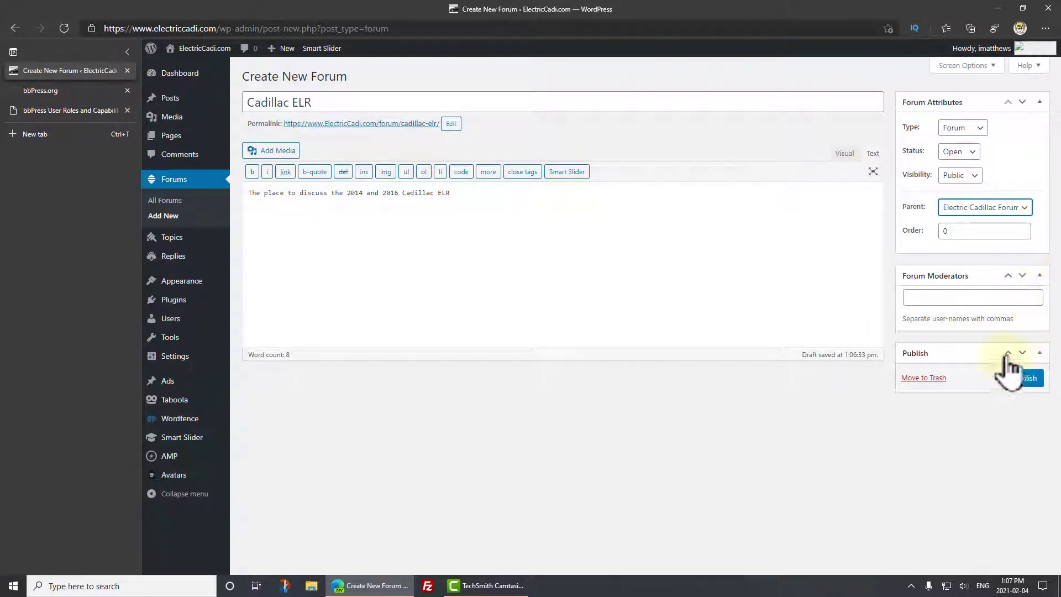
pyautogui.click(1027, 379)
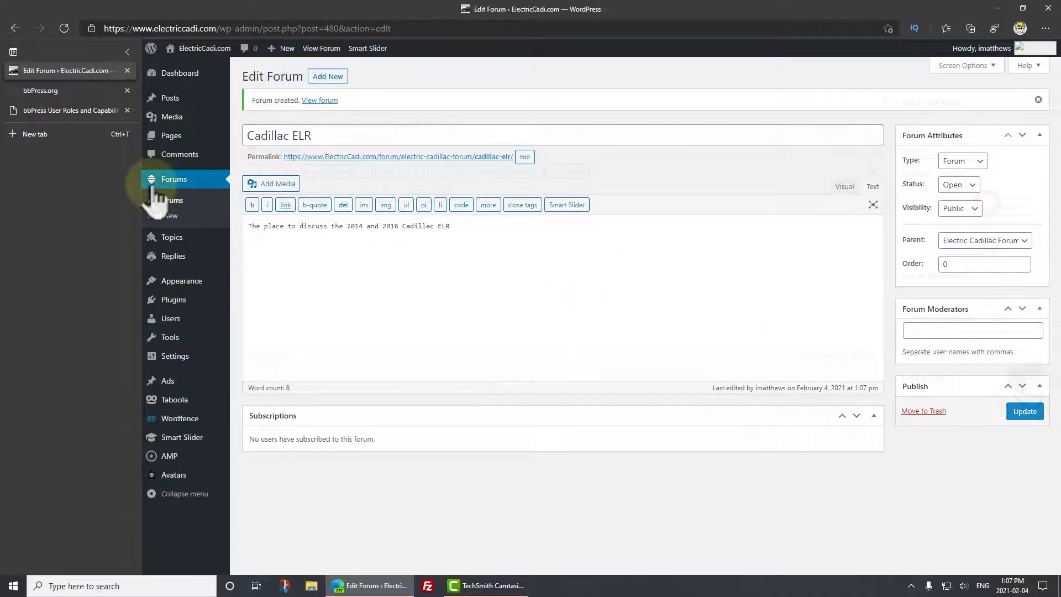
# Start a forum titled "General Electric Vehicle News" with the description "The place to discuss EV news that is not necessarily tied to Cadillac".
pyautogui.click(163, 216)
pyautogui.click(269, 102)
pyautogui.write('General Electric Vehicle News')
pyautogui.click(260, 193)
pyautogui.write('The')
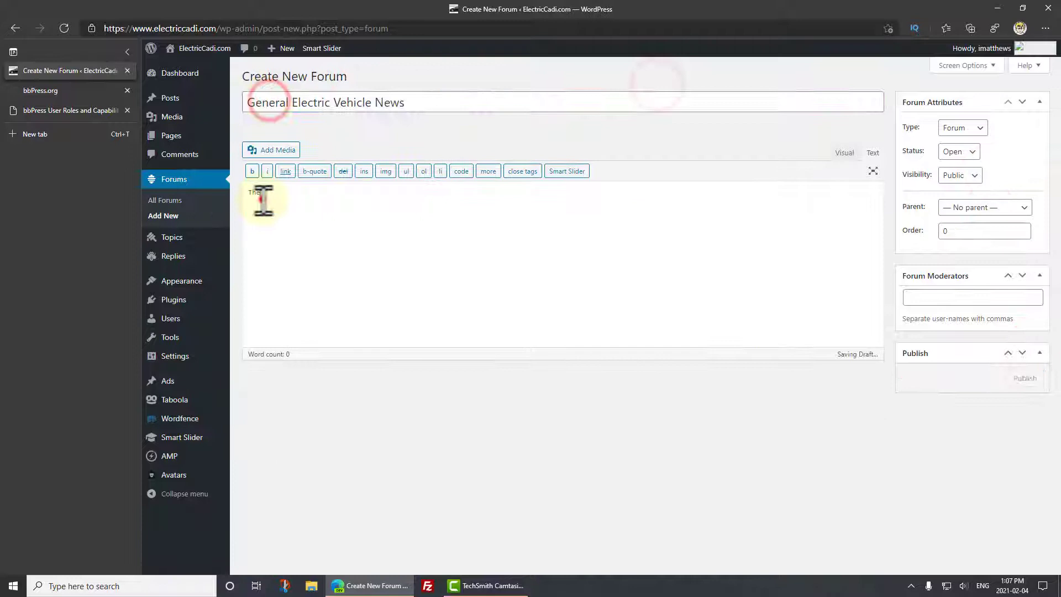
pyautogui.write(' place to discuss EV news that is not necessarily tied to ')
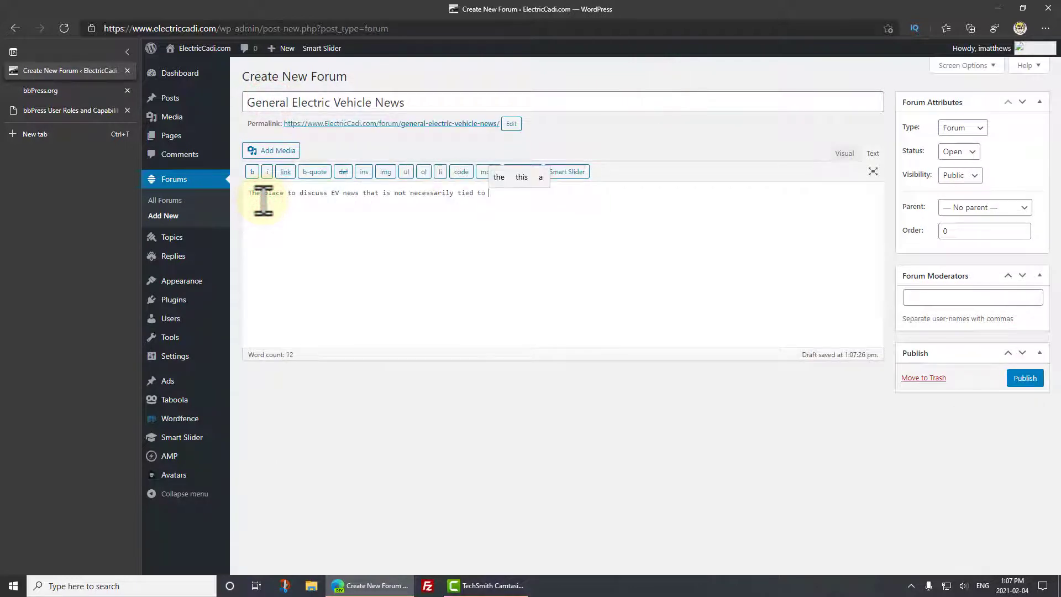
pyautogui.write('Cadillac')
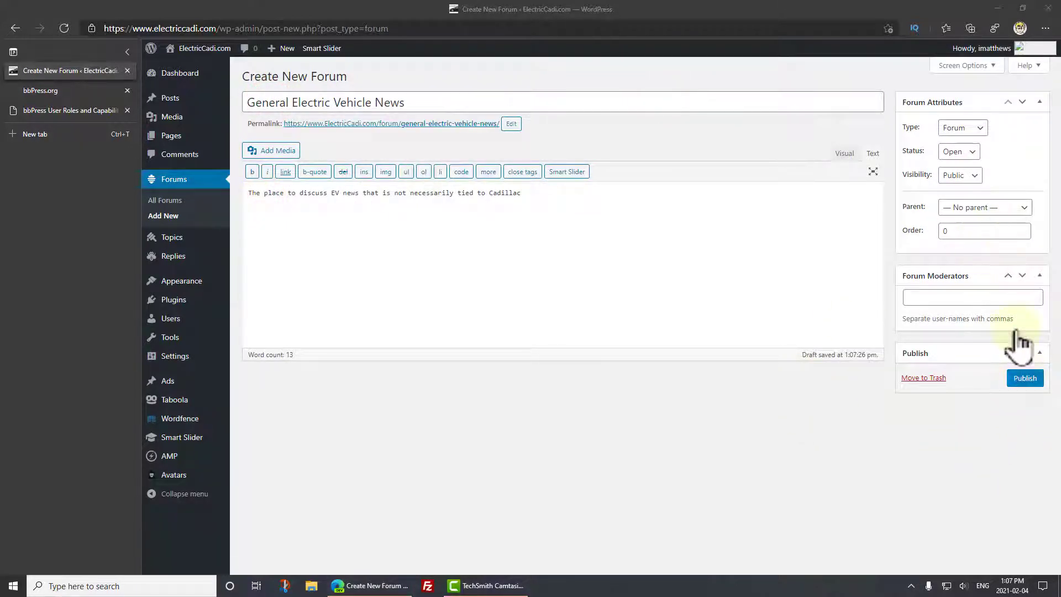
# Publish the General Electric Vehicle News forum with no parent.
pyautogui.click(1014, 217)
pyautogui.click(1006, 214)
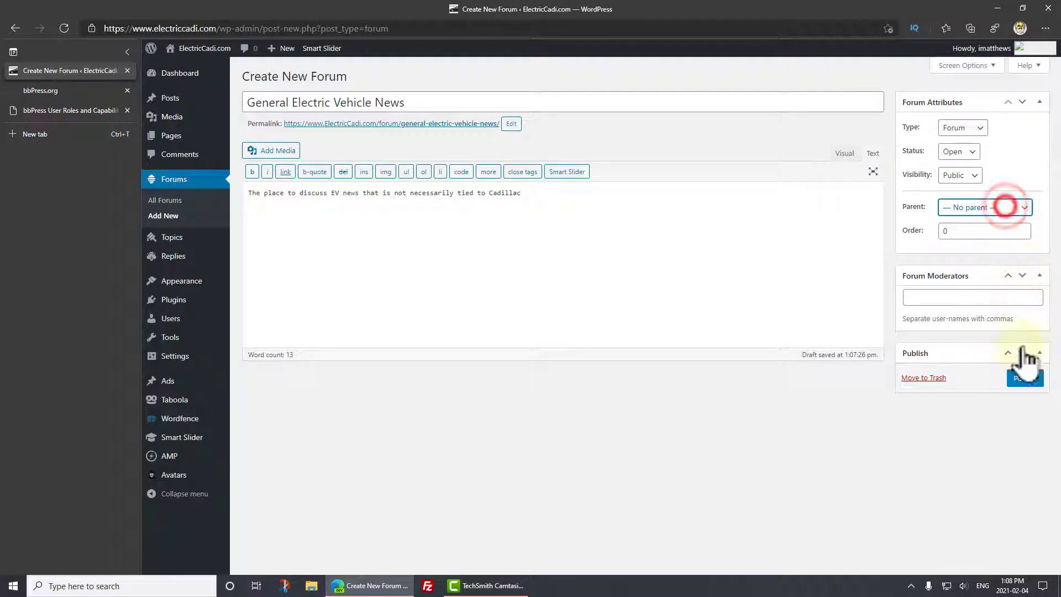
pyautogui.click(1028, 380)
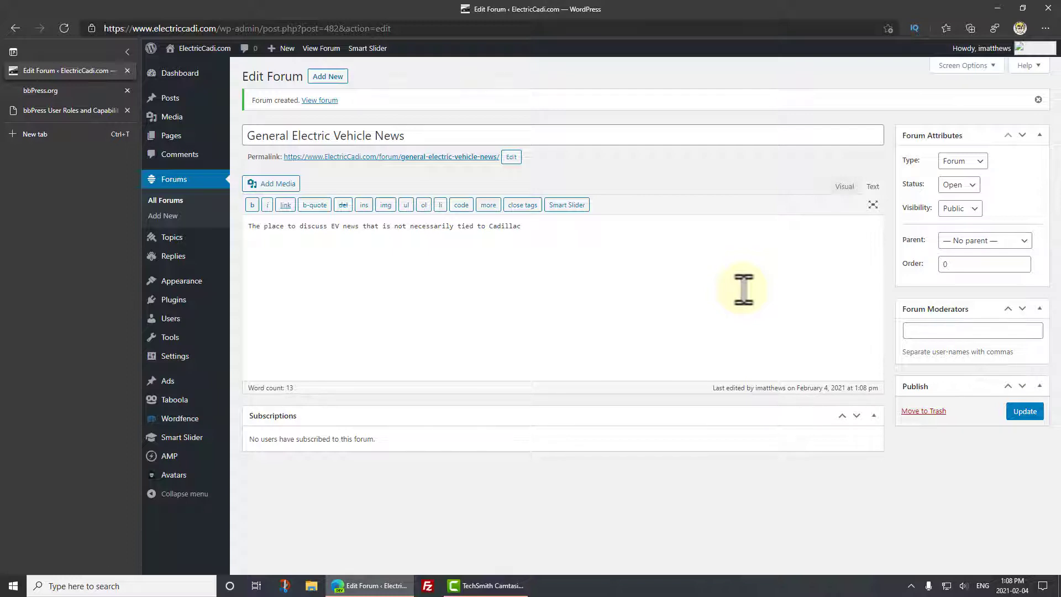
# Open electriccadi.com in a new InPrivate window and examine the home page and its navigation as a visitor would see them.
pyautogui.click(34, 180)
pyautogui.hotkey('ctrl', 'shift', 'n')
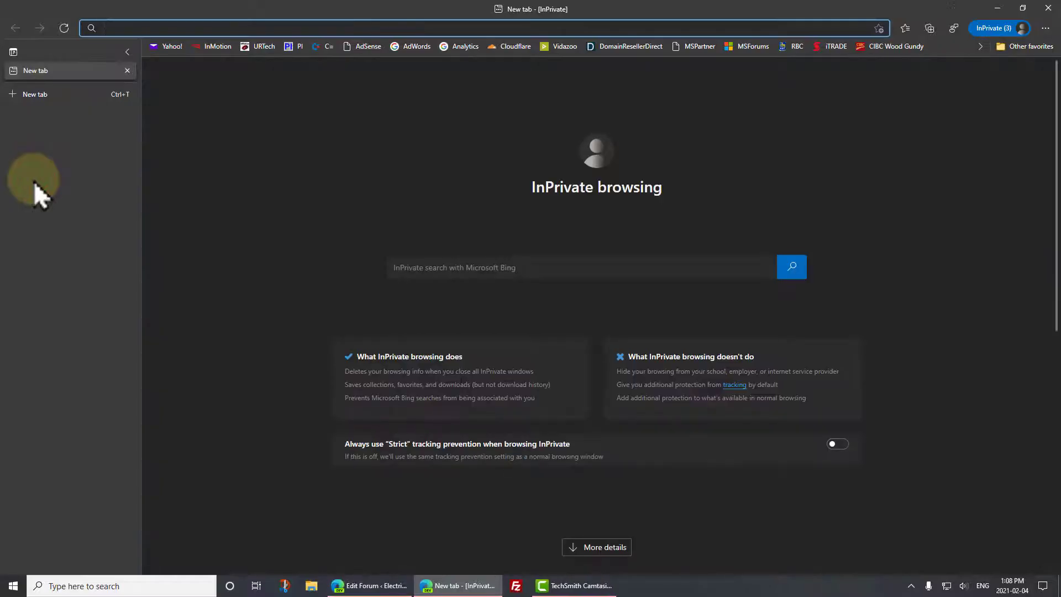
pyautogui.write('electriccadi.com')
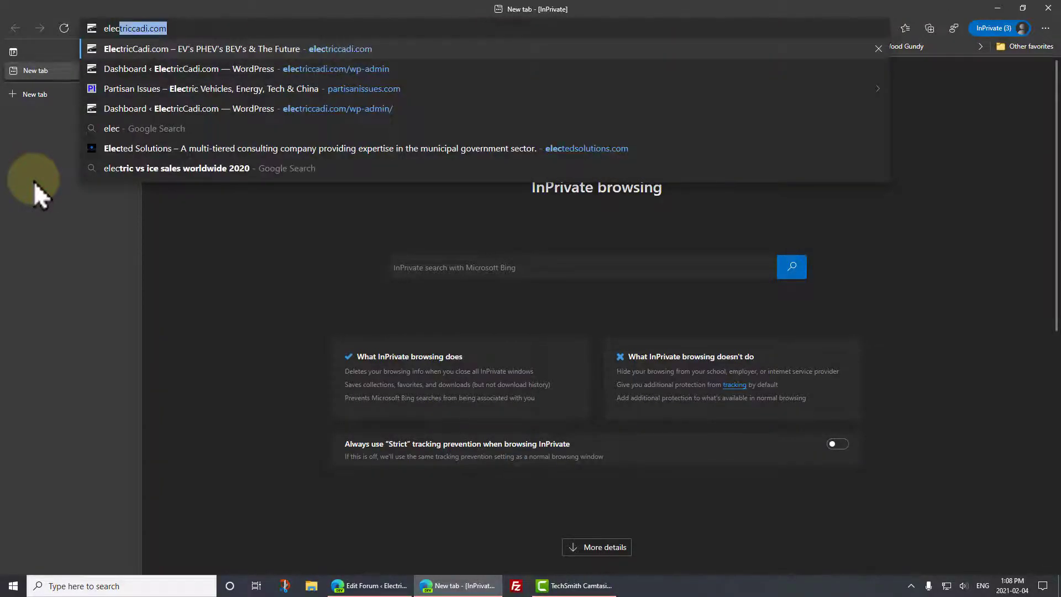
pyautogui.press('Return')
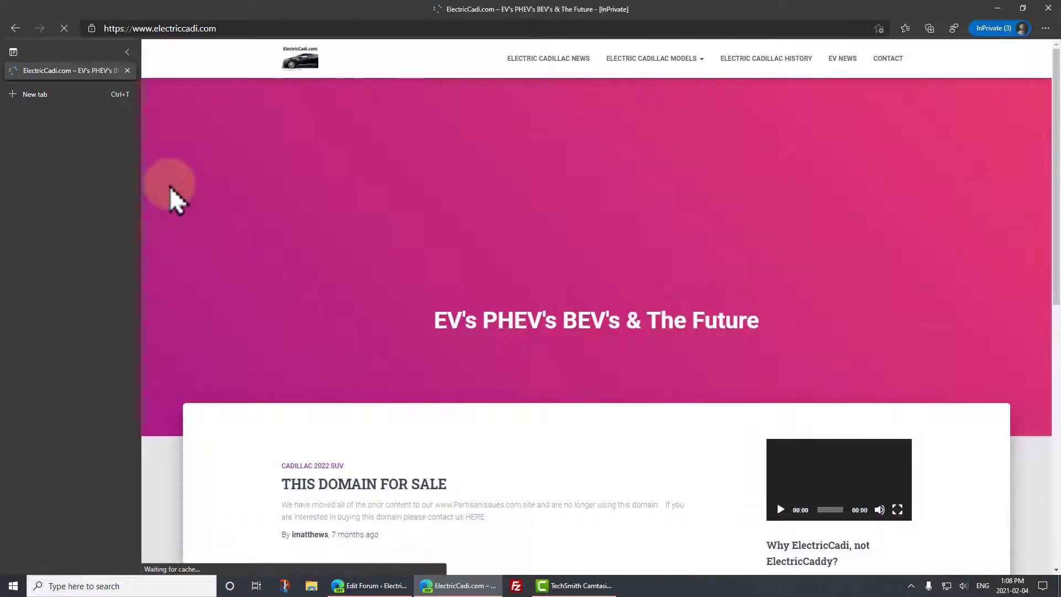
pyautogui.scroll(-3, 498, 426)
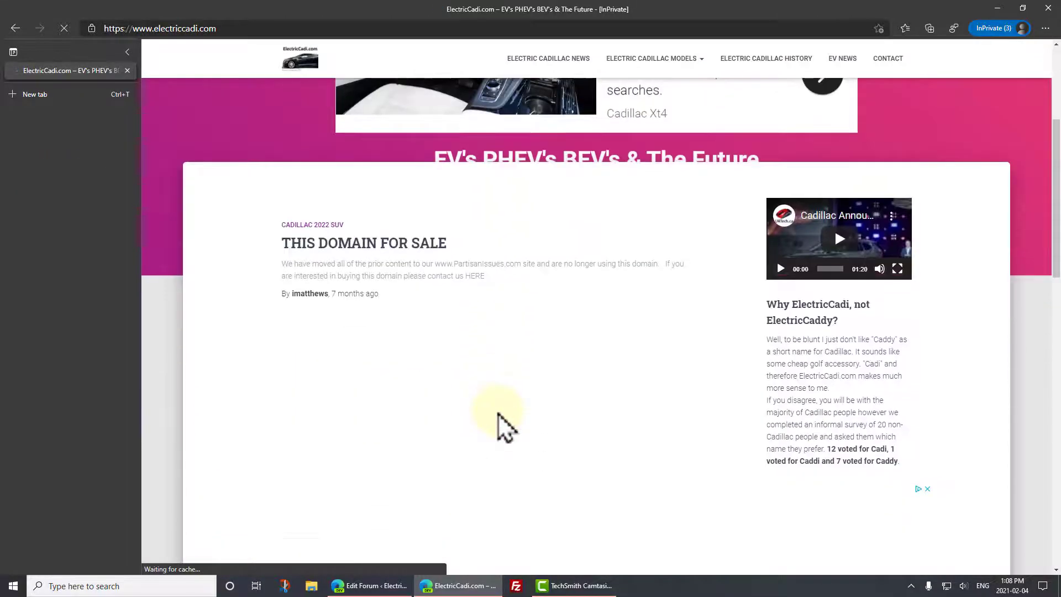
pyautogui.scroll(3, 497, 426)
pyautogui.scroll(-5, 500, 426)
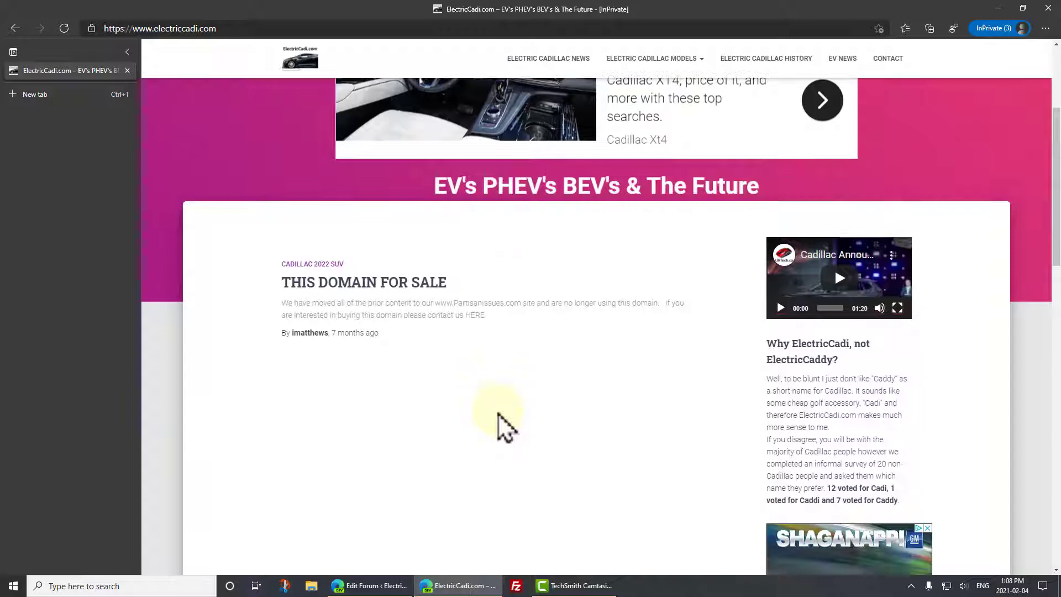
pyautogui.scroll(3, 513, 425)
pyautogui.scroll(2, 511, 410)
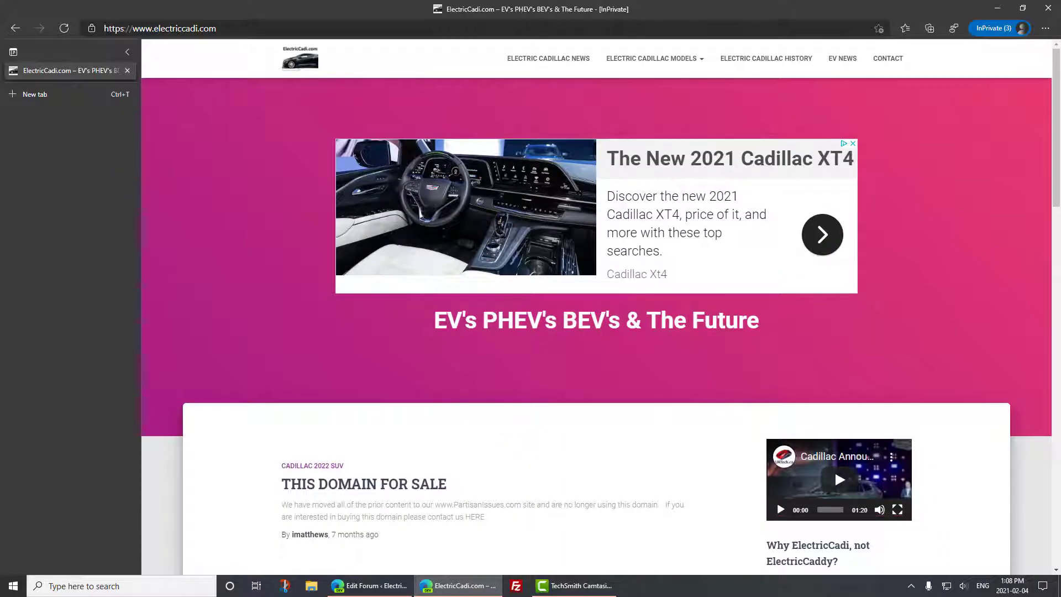
pyautogui.click(997, 8)
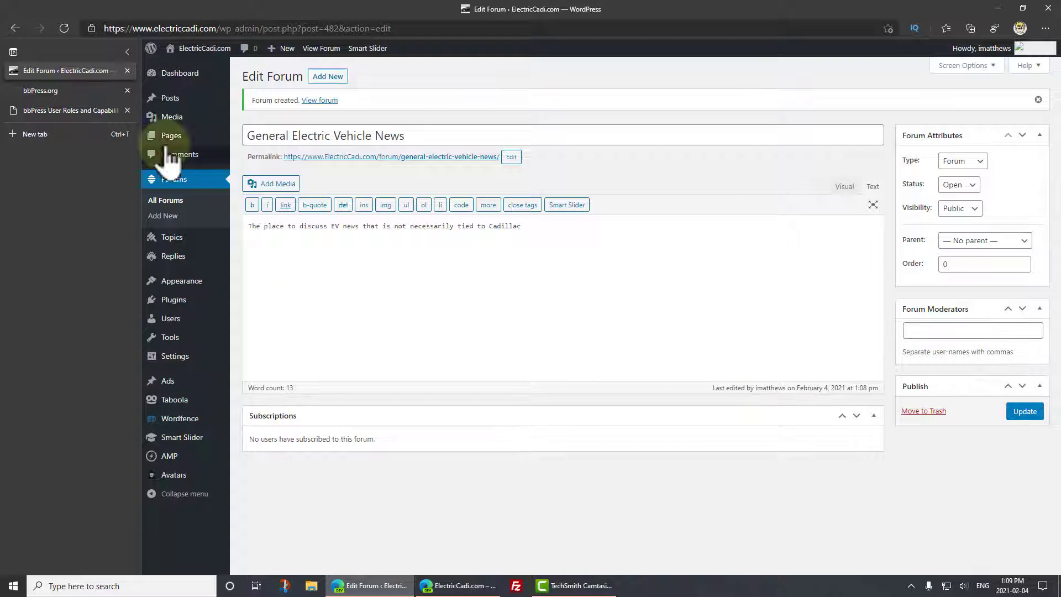
# Return to the WordPress admin and start a new page titled "Electric Cadillac Forum Registration".
pyautogui.moveTo(169, 138)
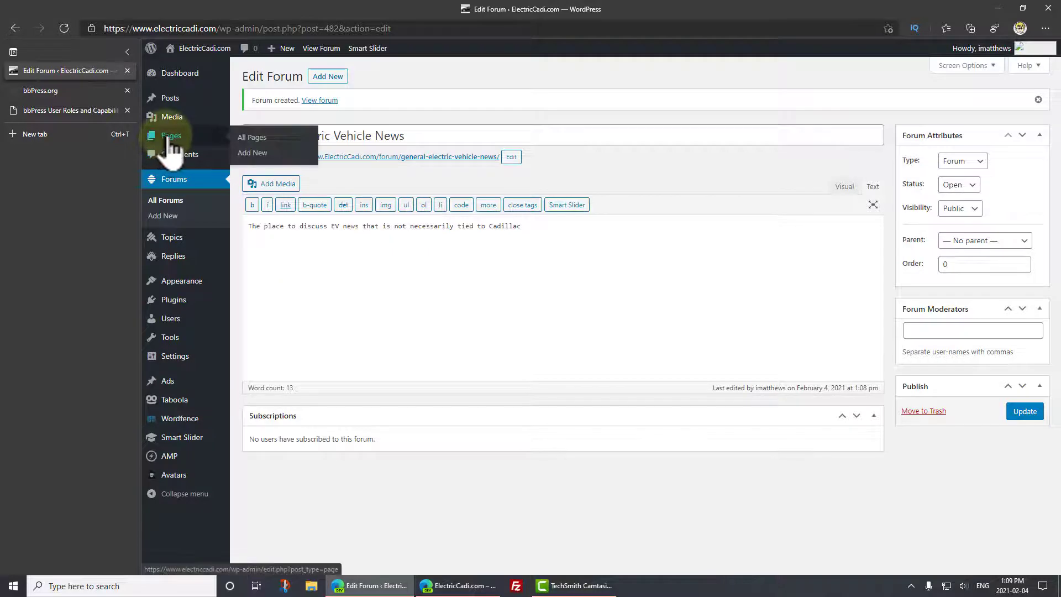
pyautogui.click(256, 141)
pyautogui.click(649, 82)
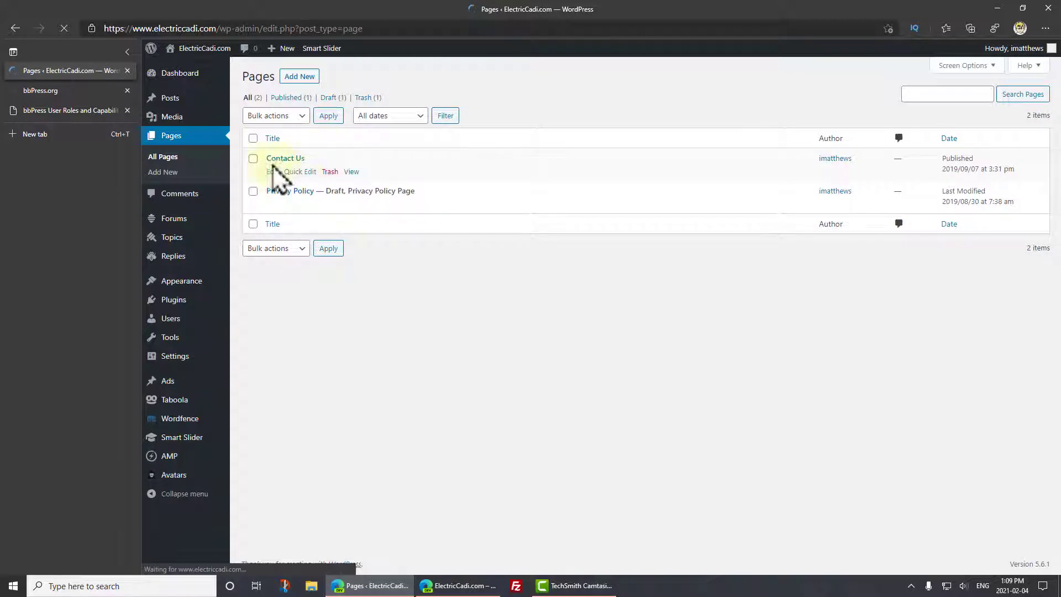
pyautogui.click(301, 78)
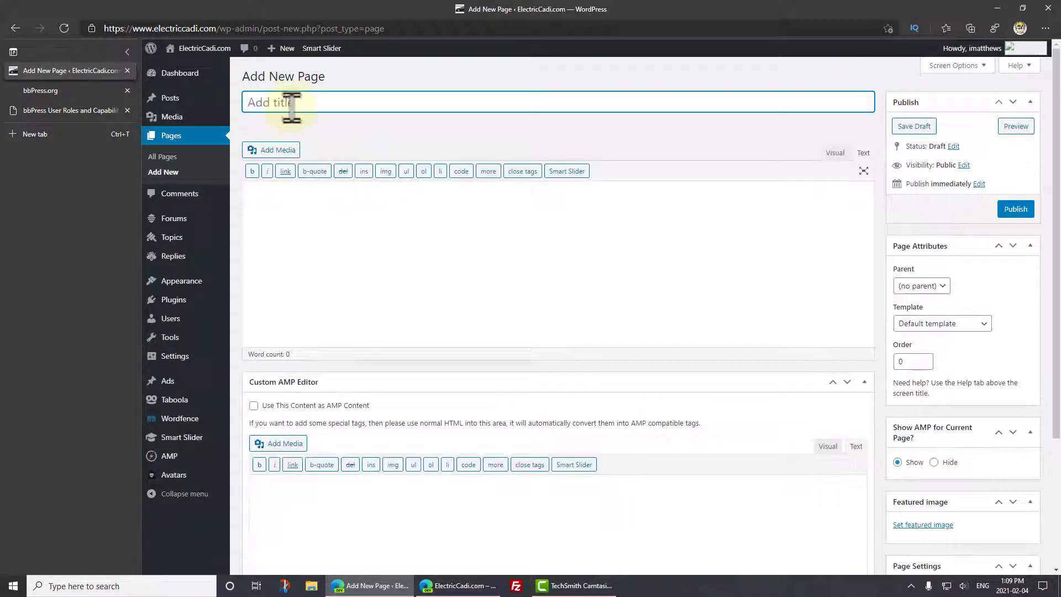
pyautogui.write('Electric')
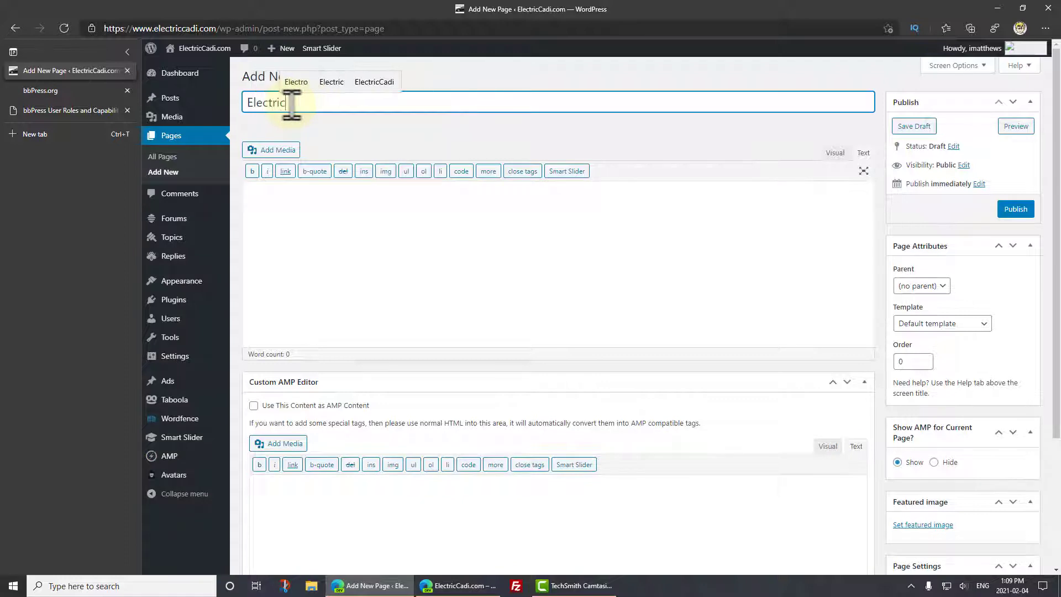
pyautogui.write(' Cadillac For')
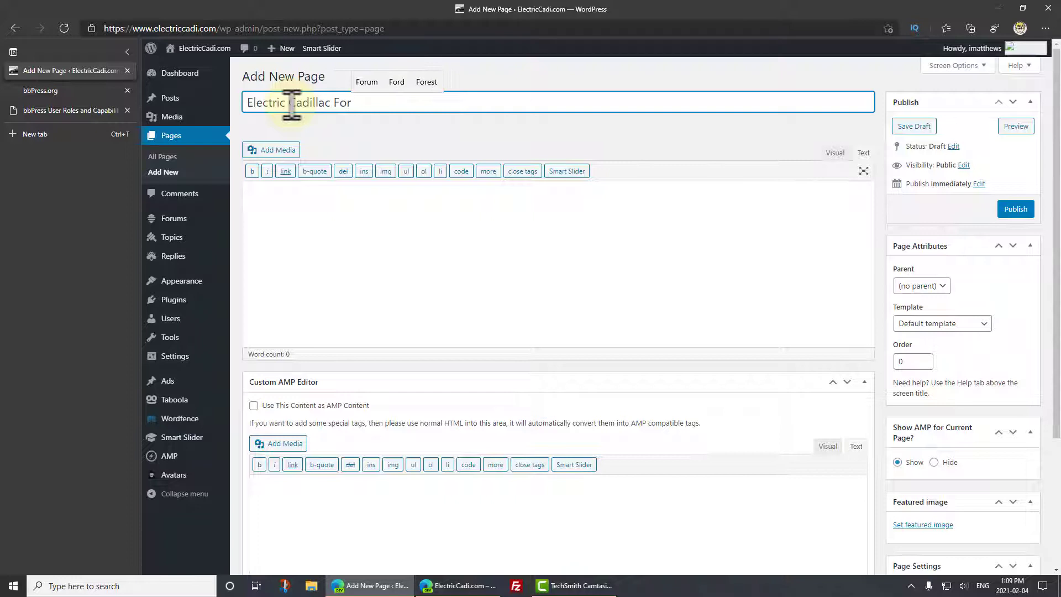
pyautogui.write('um Registration')
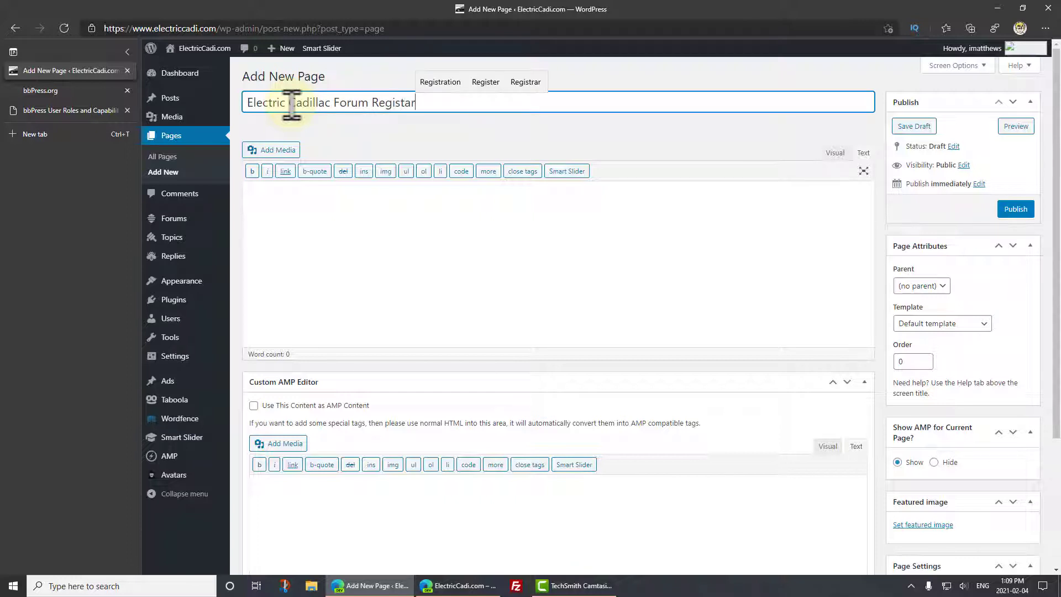
pyautogui.press('Tab')
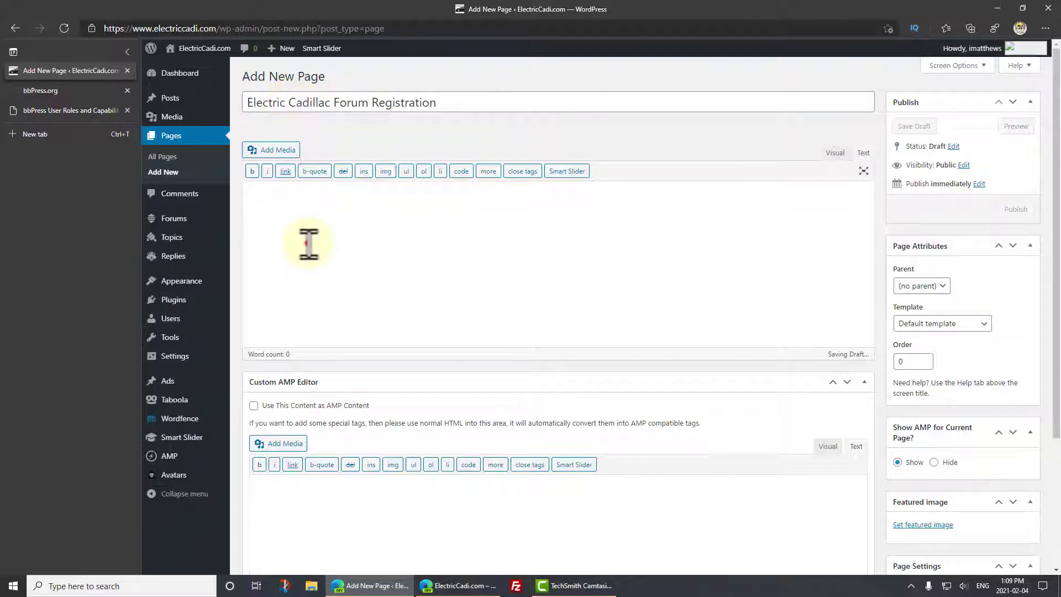
# Search the web for "bbpress shortcodes" in a new tab and open the Shortcodes page of the bbPress Codex.
pyautogui.click(309, 243)
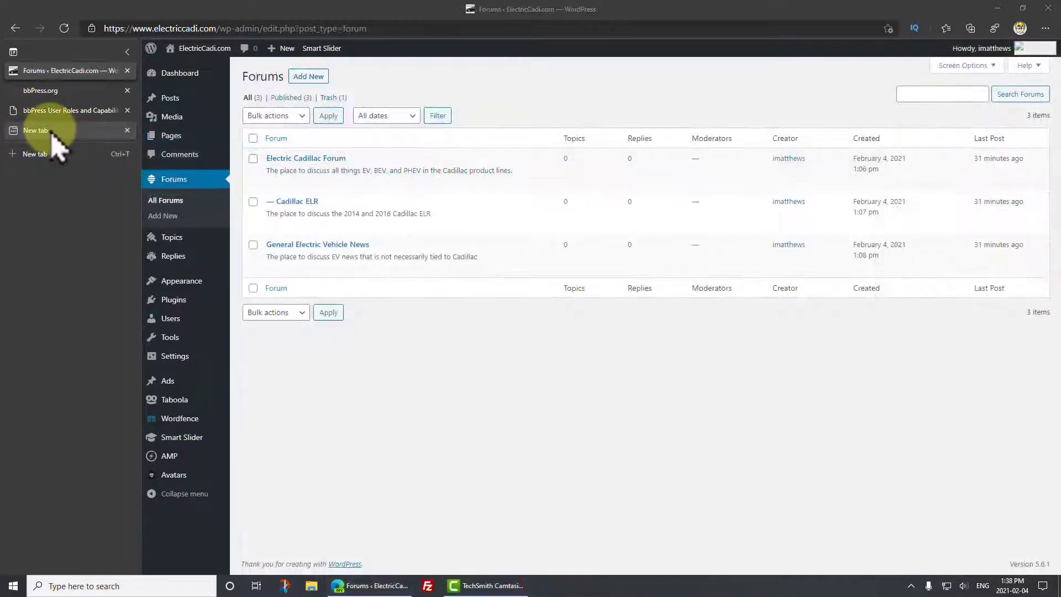
pyautogui.click(48, 133)
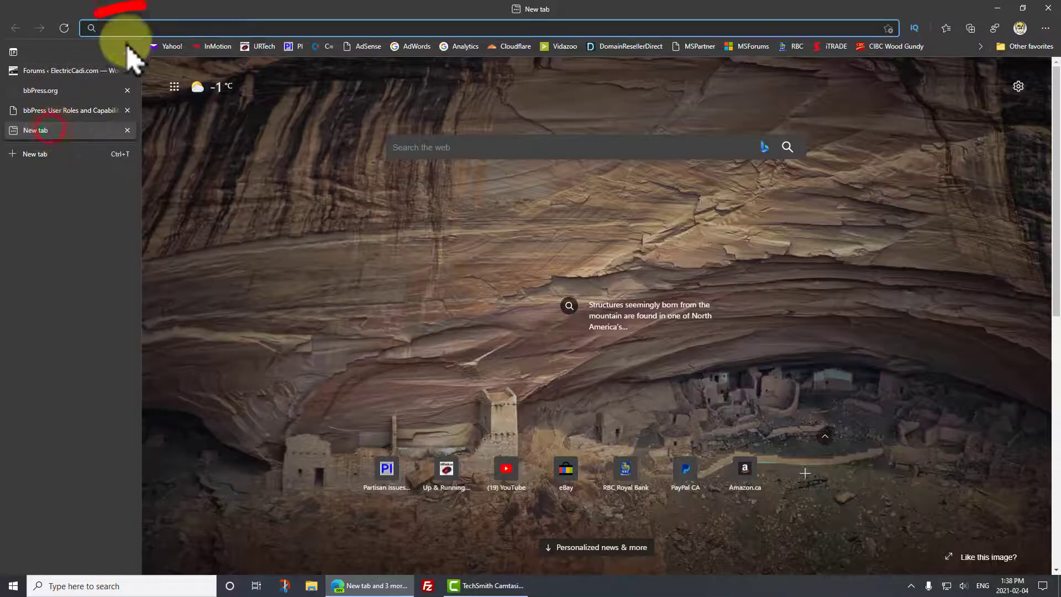
pyautogui.write('bb')
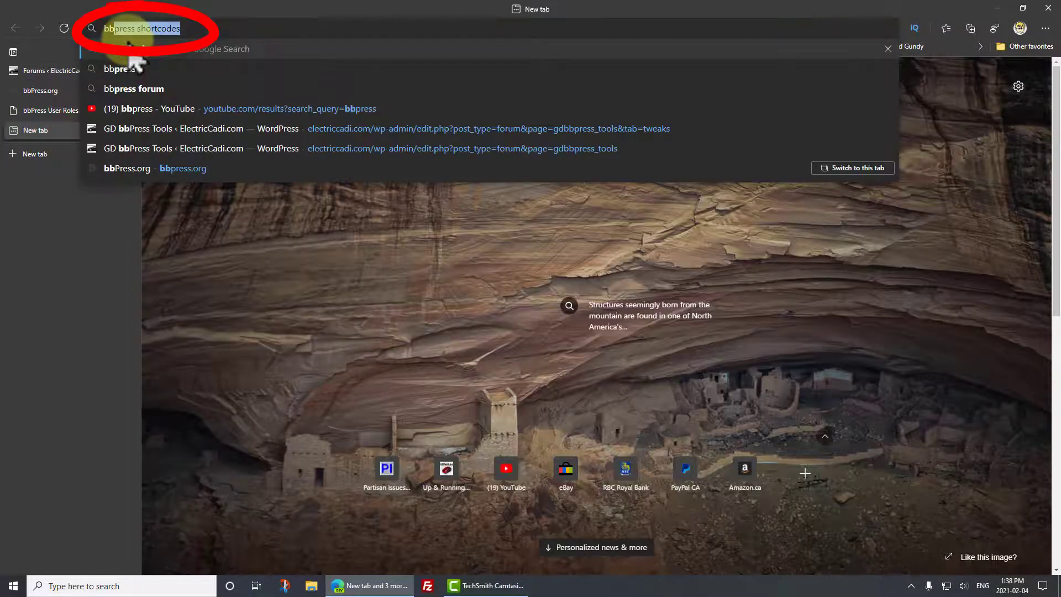
pyautogui.write('pres')
pyautogui.press('Return')
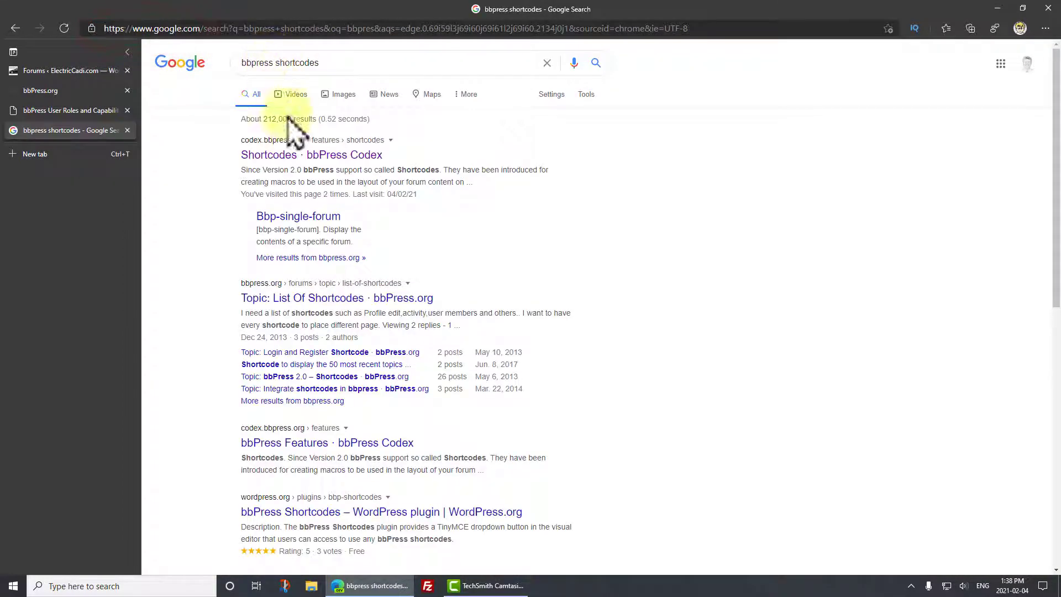
pyautogui.click(303, 155)
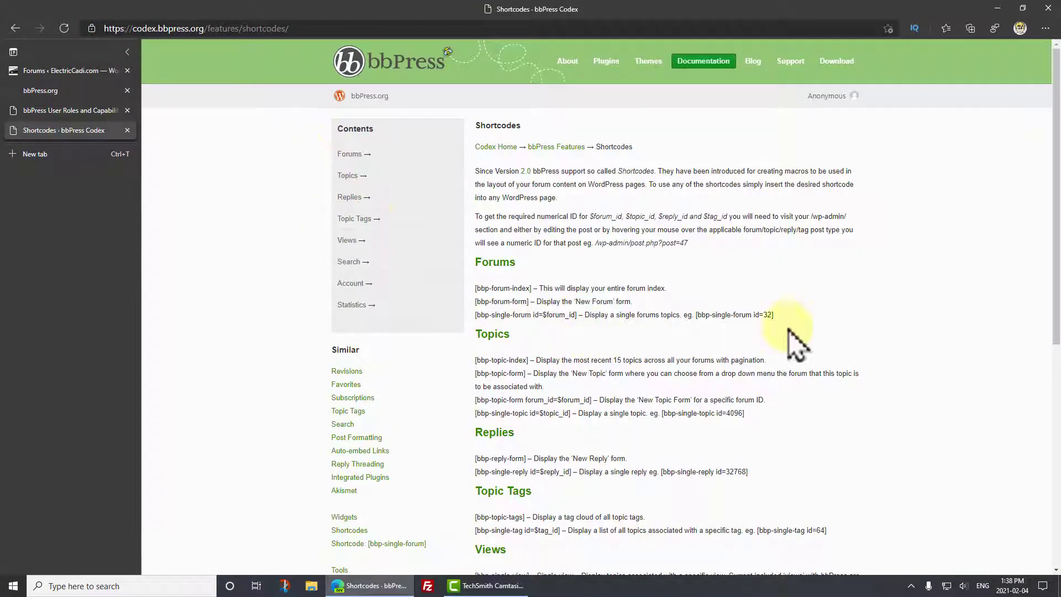
# Copy the [bbp-register] shortcode from the Account section of the bbPress Codex Shortcodes page.
pyautogui.moveTo(1059, 127); pyautogui.dragTo(1002, 209)
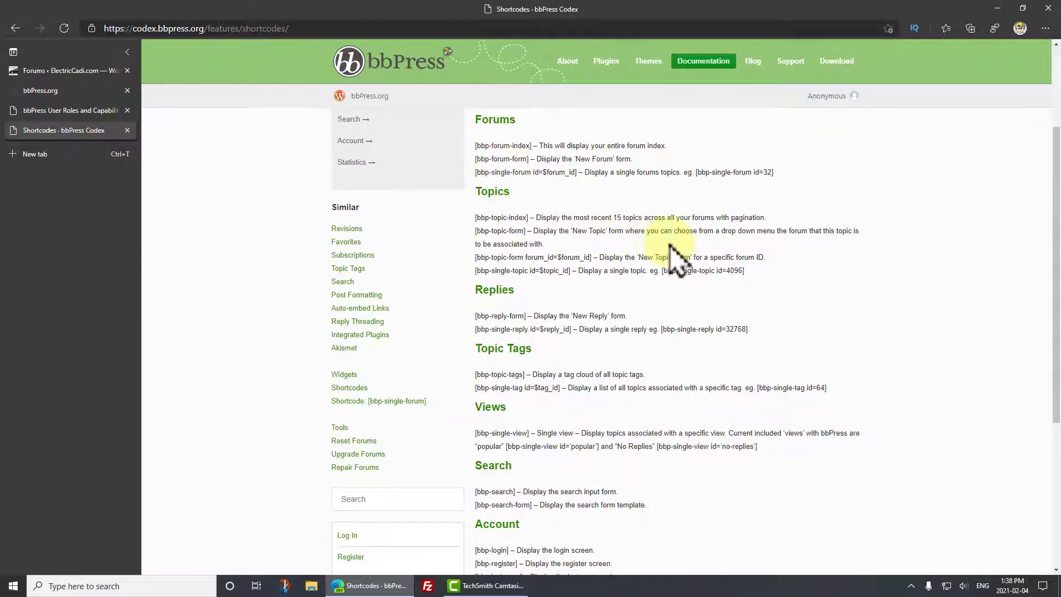
pyautogui.moveTo(1056, 177); pyautogui.dragTo(1059, 209)
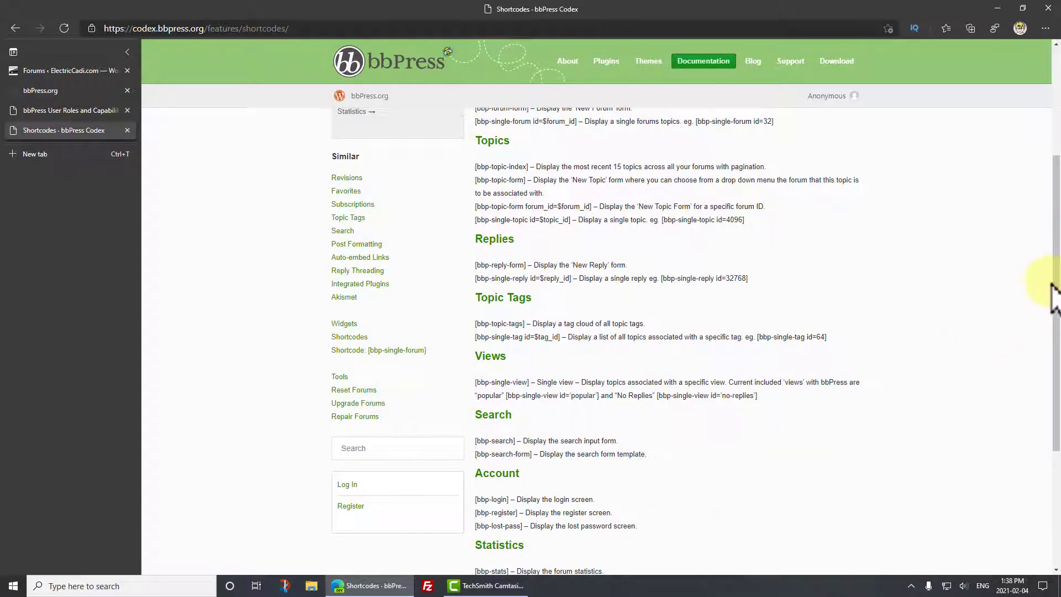
pyautogui.moveTo(1053, 293); pyautogui.dragTo(1053, 326)
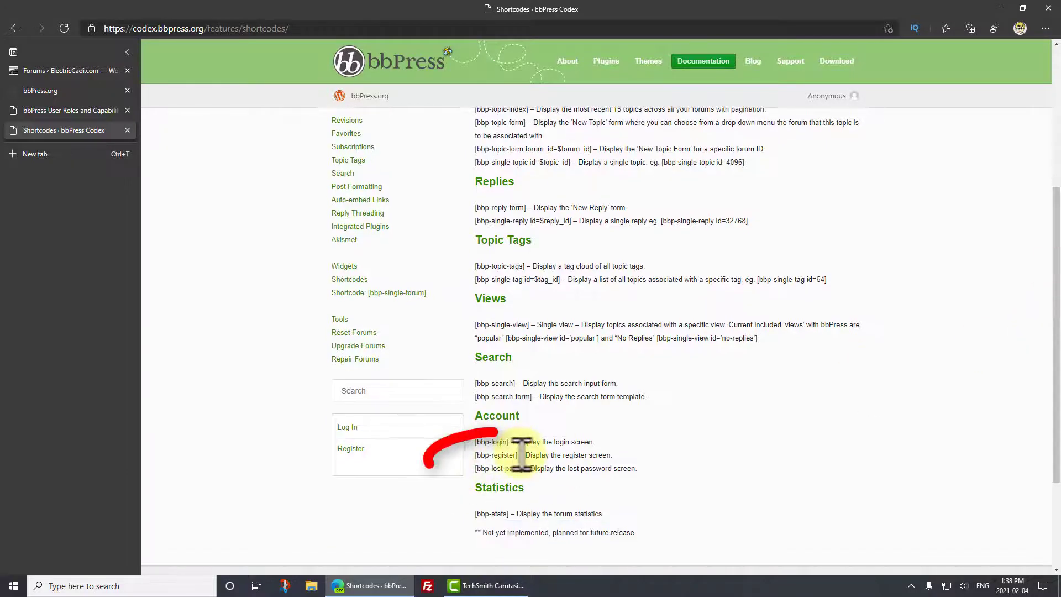
pyautogui.moveTo(518, 455); pyautogui.dragTo(476, 458)
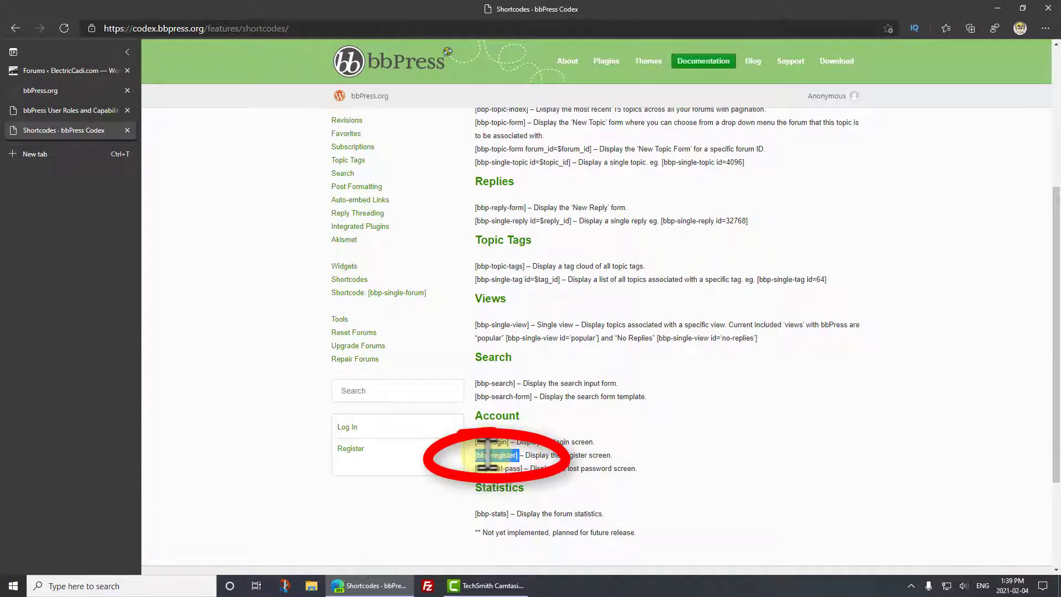
pyautogui.rightClick(486, 459)
pyautogui.click(512, 263)
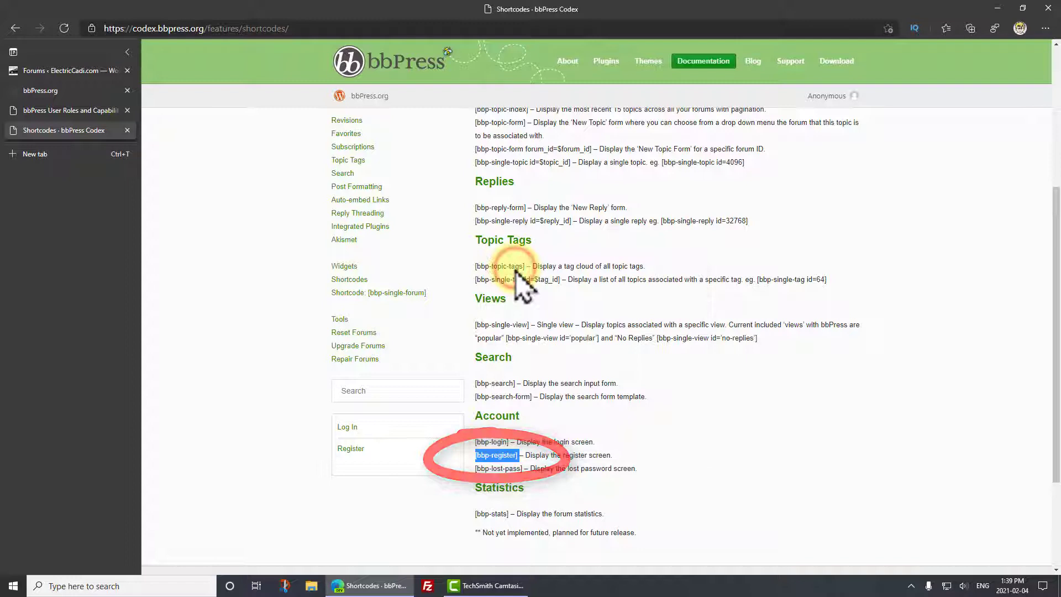
# Add the [bbp-register] shortcode and filler lines starting "This is other text" to the Electric Cadillac Forum Registration page, and update it.
pyautogui.click(43, 70)
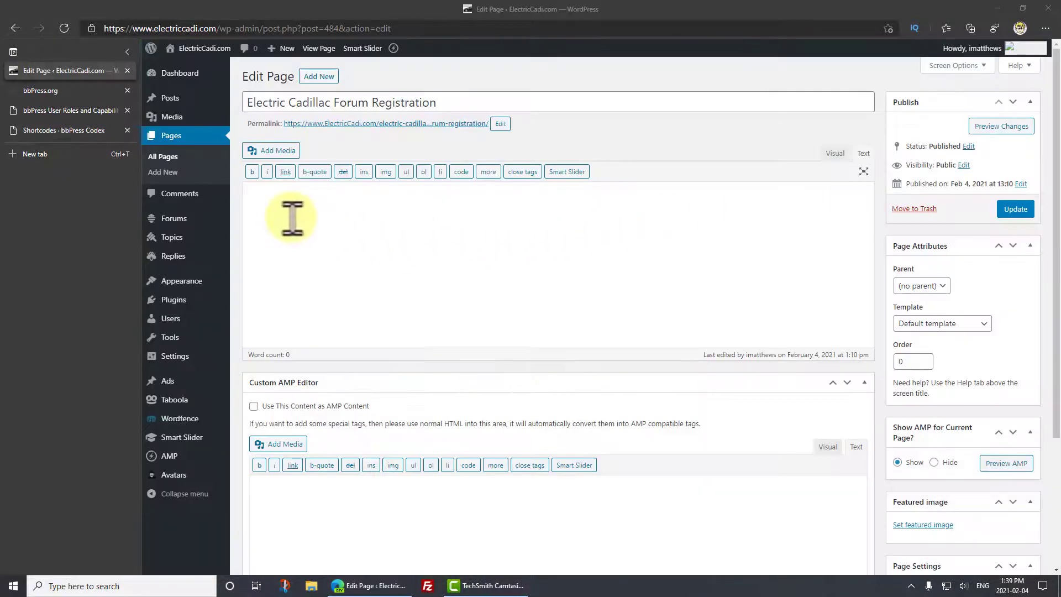
pyautogui.click(284, 198)
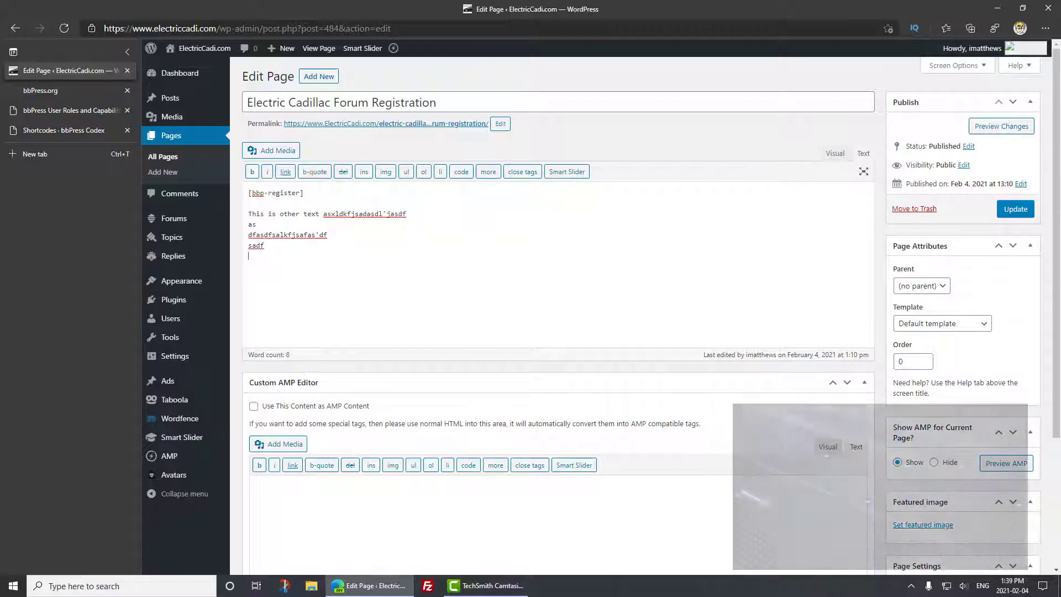
pyautogui.click(1016, 210)
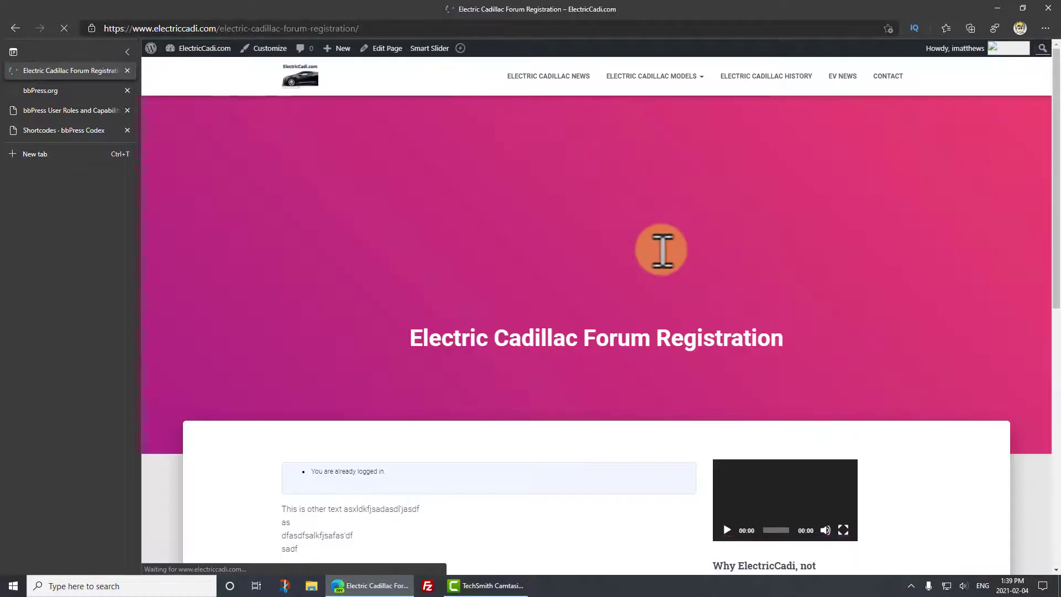
# Examine the content of the published Electric Cadillac Forum Registration page while signed in.
pyautogui.scroll(-3, 608, 343)
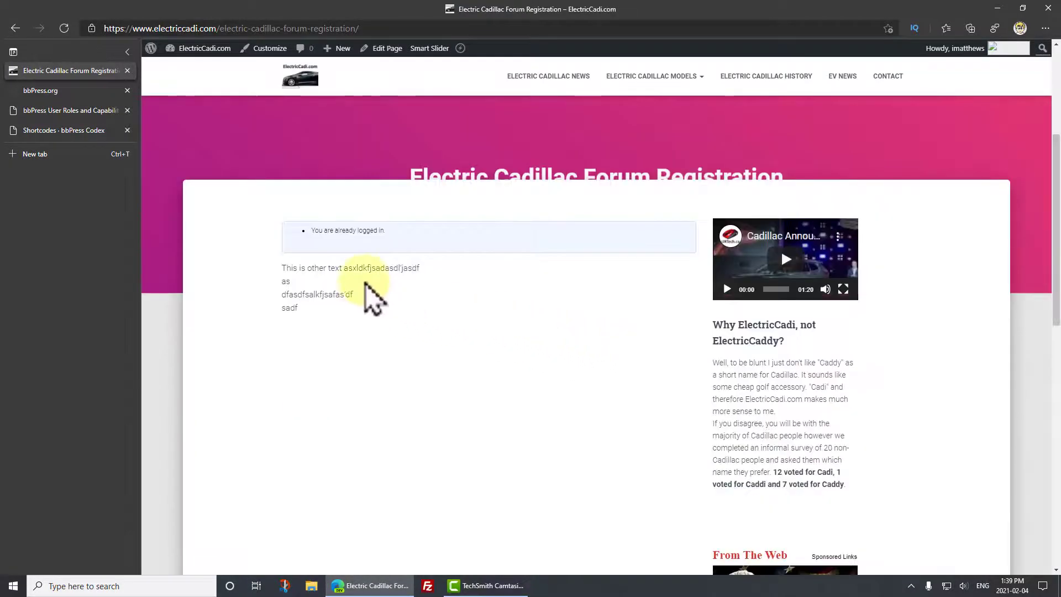
pyautogui.moveTo(296, 268); pyautogui.dragTo(415, 326)
pyautogui.click(415, 326)
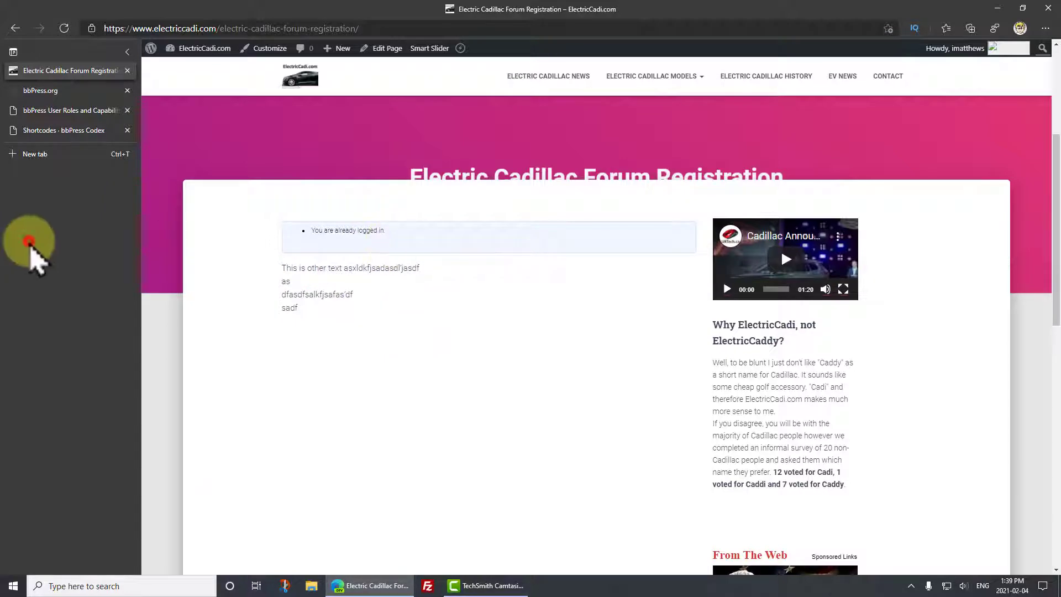
pyautogui.hotkey('ctrl', 'shift', 'n')
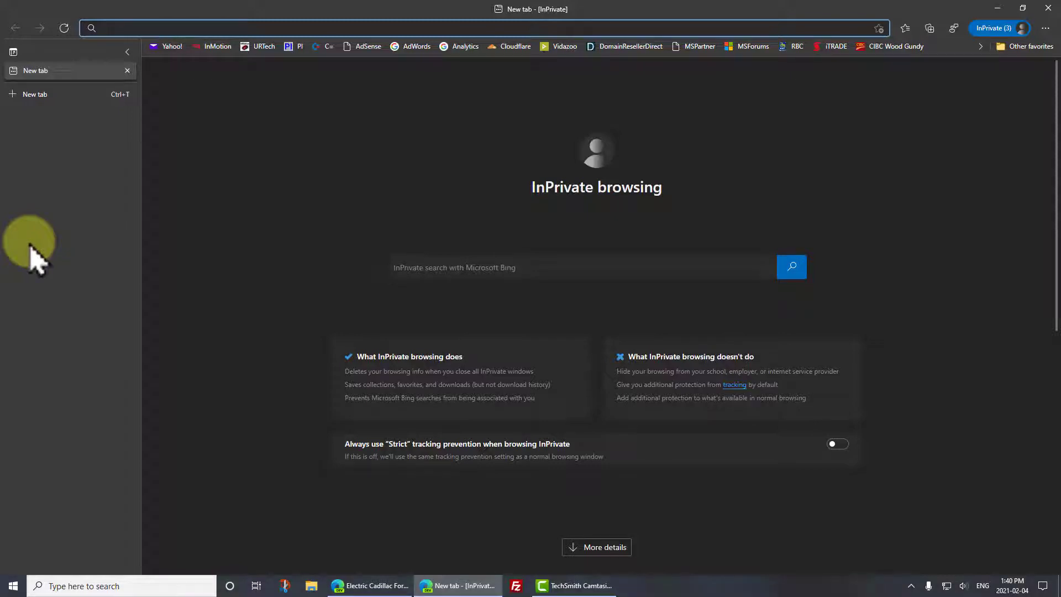
pyautogui.click(376, 587)
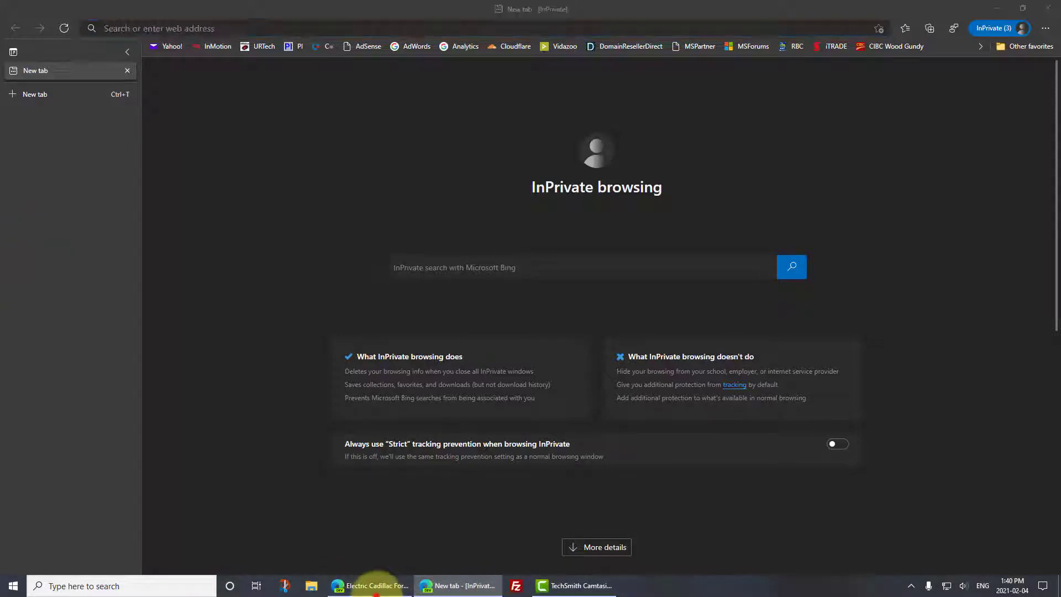
pyautogui.click(379, 31)
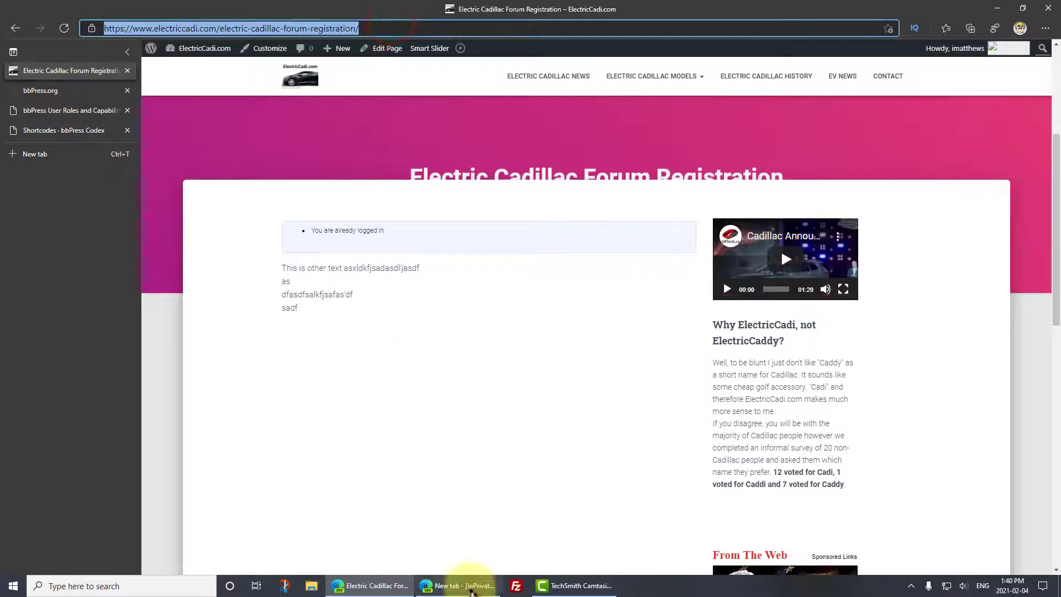
pyautogui.click(471, 590)
pyautogui.click(279, 28)
pyautogui.hotkey('ctrl', 'v')
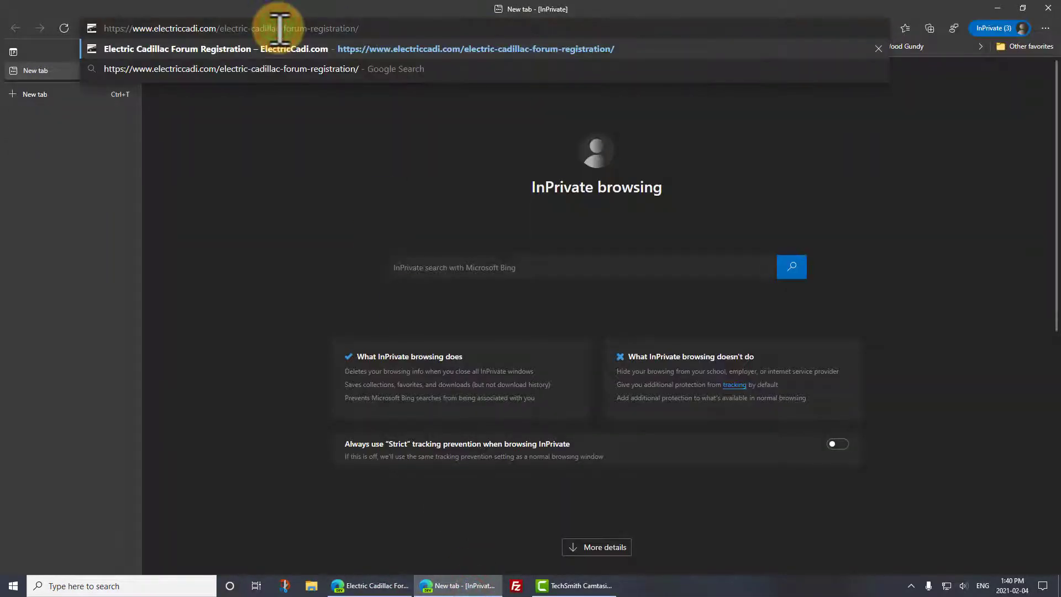
pyautogui.press('Return')
pyautogui.scroll(-4, 425, 379)
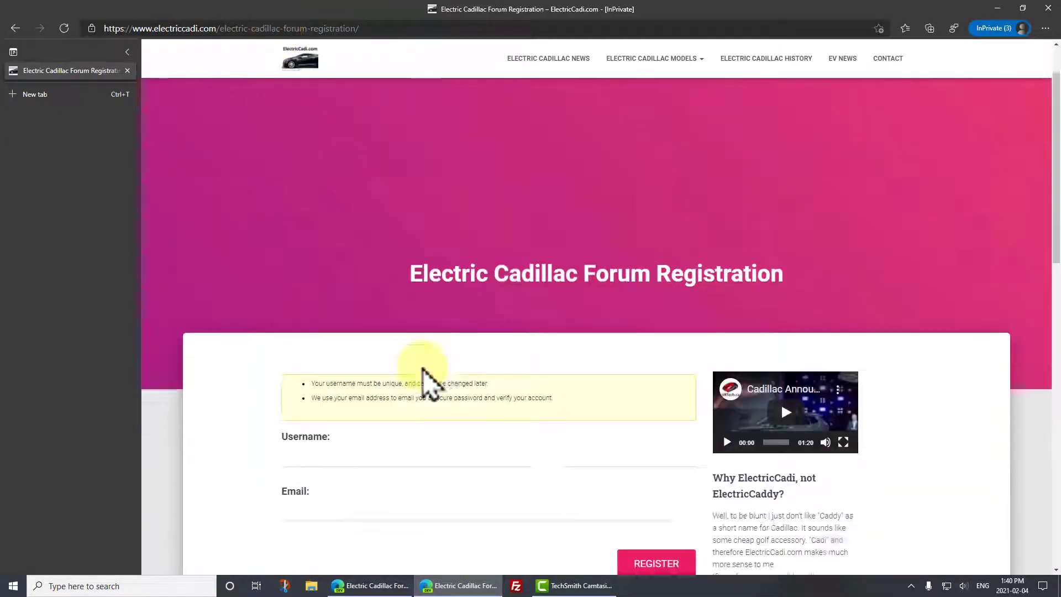
# Examine the username and email instructions and the fields of the visitor registration form.
pyautogui.moveTo(319, 213); pyautogui.dragTo(509, 218)
pyautogui.click(504, 208)
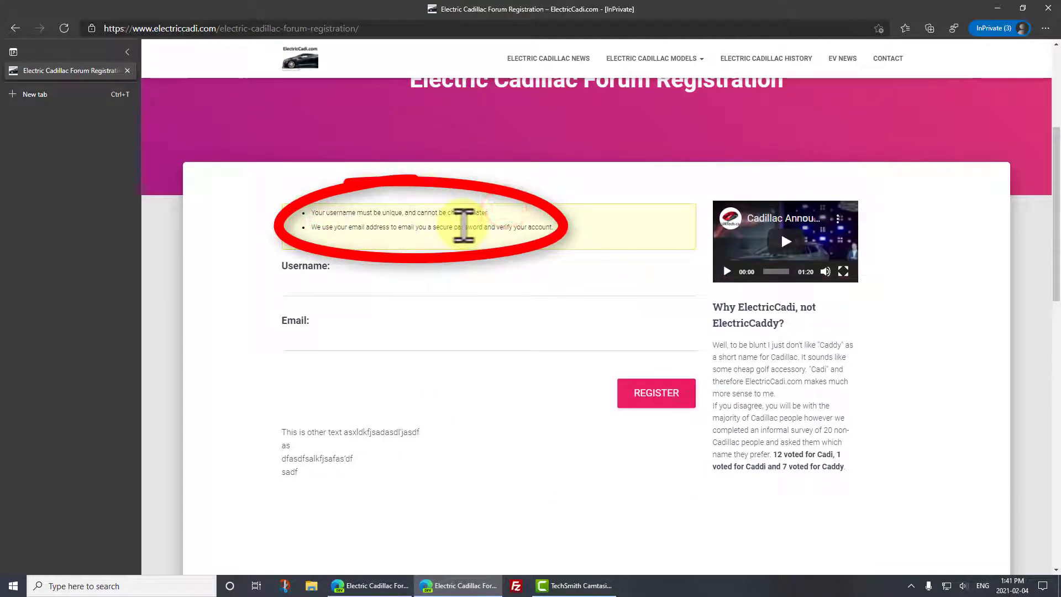
pyautogui.click(335, 284)
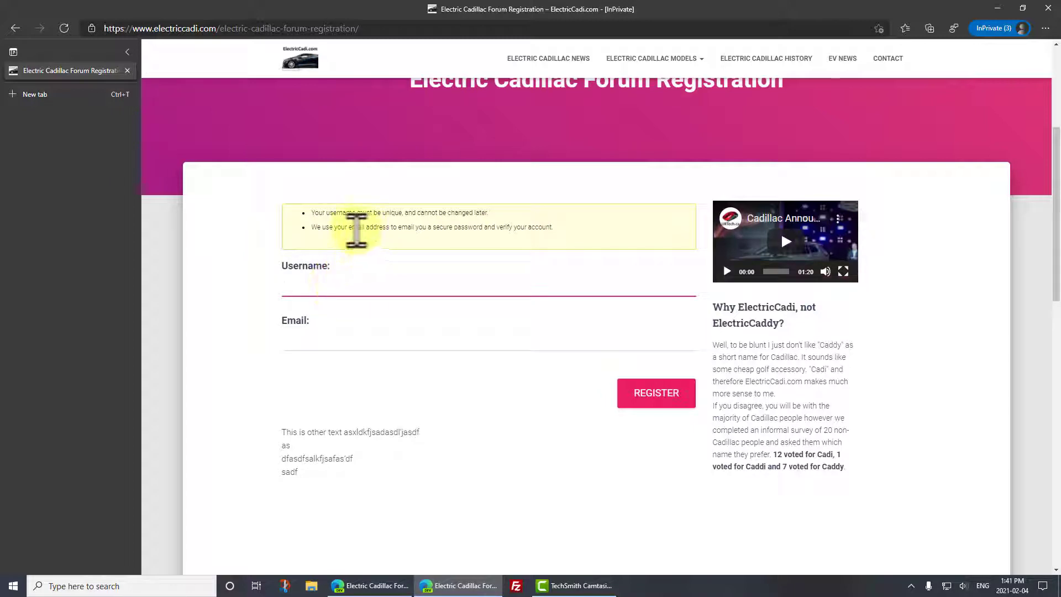
pyautogui.moveTo(352, 227); pyautogui.dragTo(311, 227)
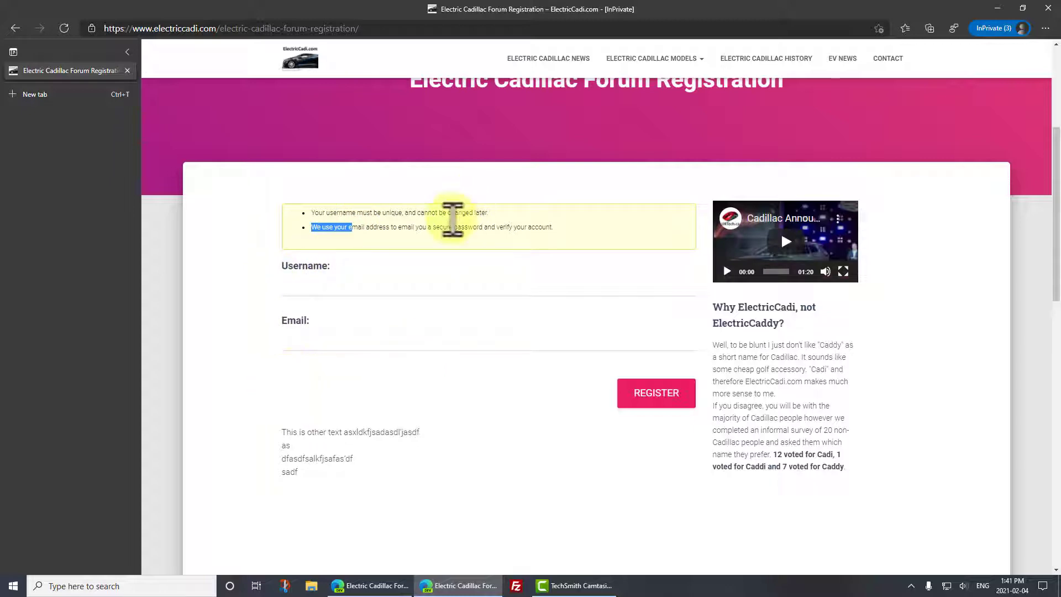
pyautogui.moveTo(401, 227); pyautogui.dragTo(532, 227)
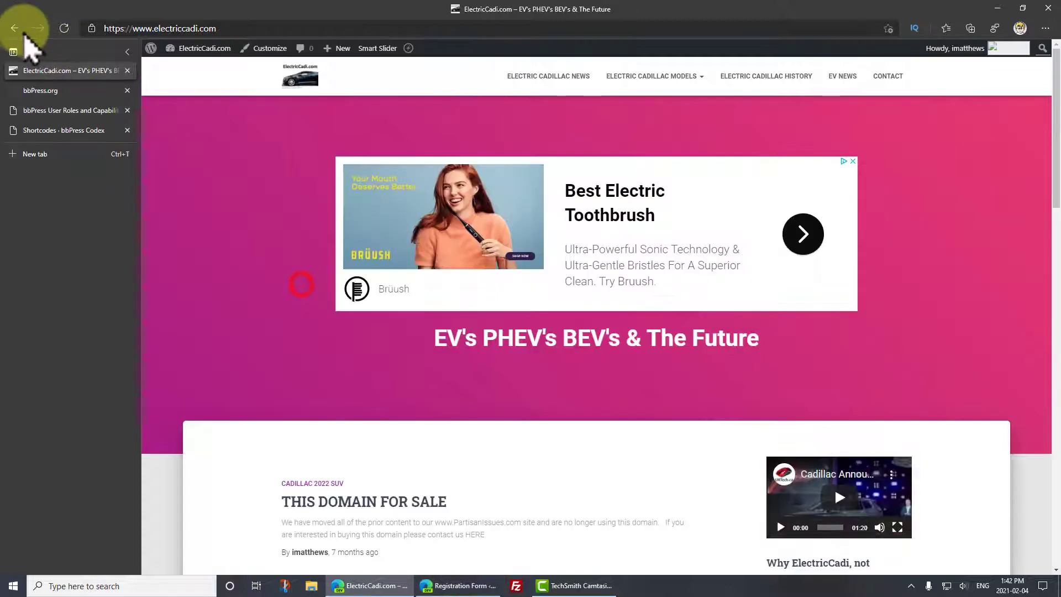
# Return to the Electric Cadillac Forum Registration page in the signed-in window and copy its web address.
pyautogui.click(16, 28)
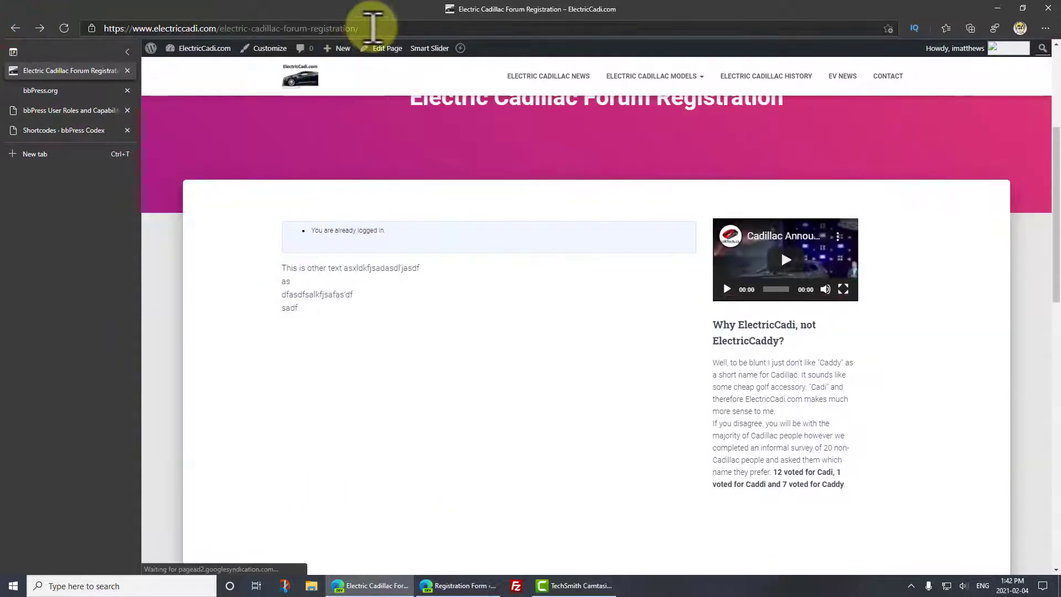
pyautogui.click(371, 27)
pyautogui.hotkey('ctrl', 'c')
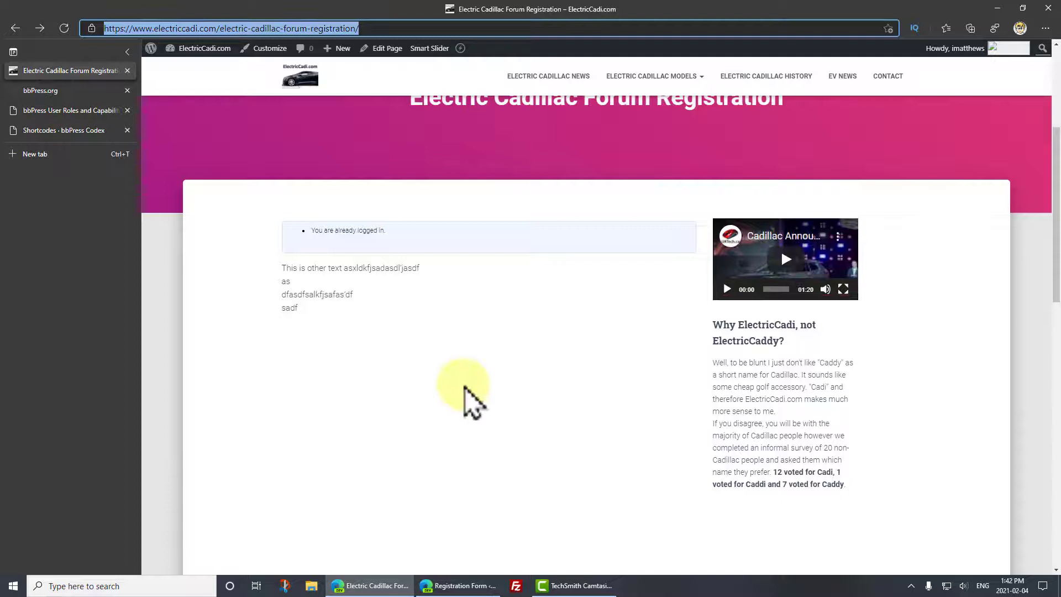
# Add the (bbPress) Login Widget as the first widget of the site's Sidebar and title it "Forum Login".
pyautogui.moveTo(202, 51)
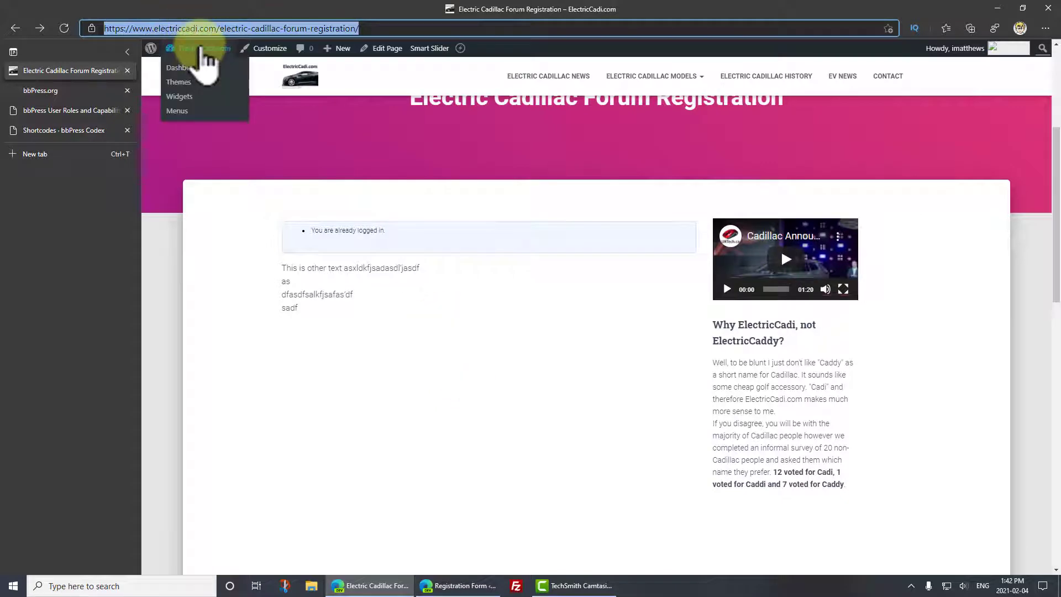
pyautogui.click(181, 97)
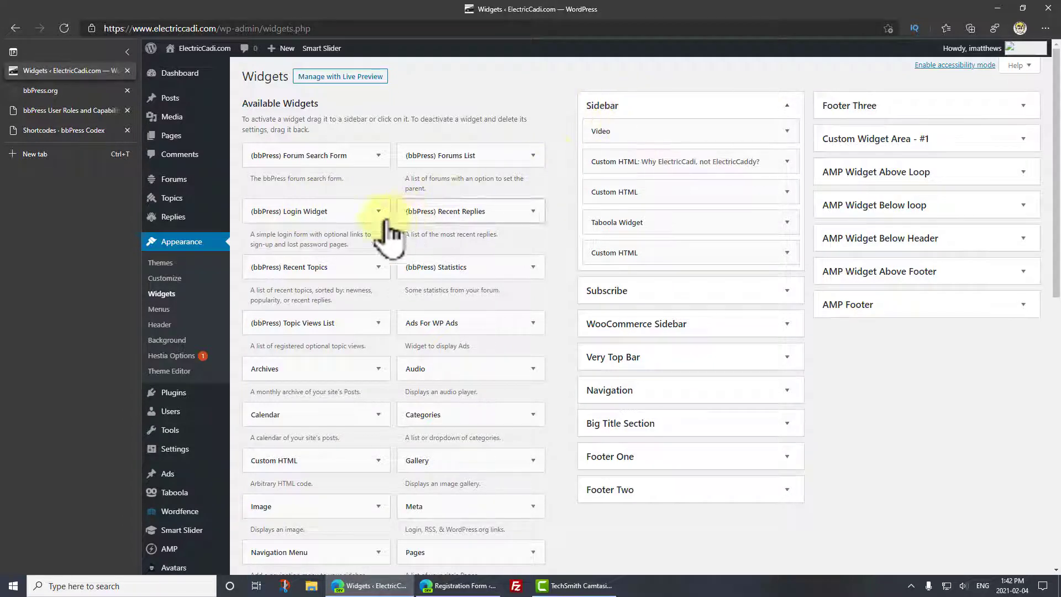
pyautogui.moveTo(316, 210); pyautogui.dragTo(673, 117)
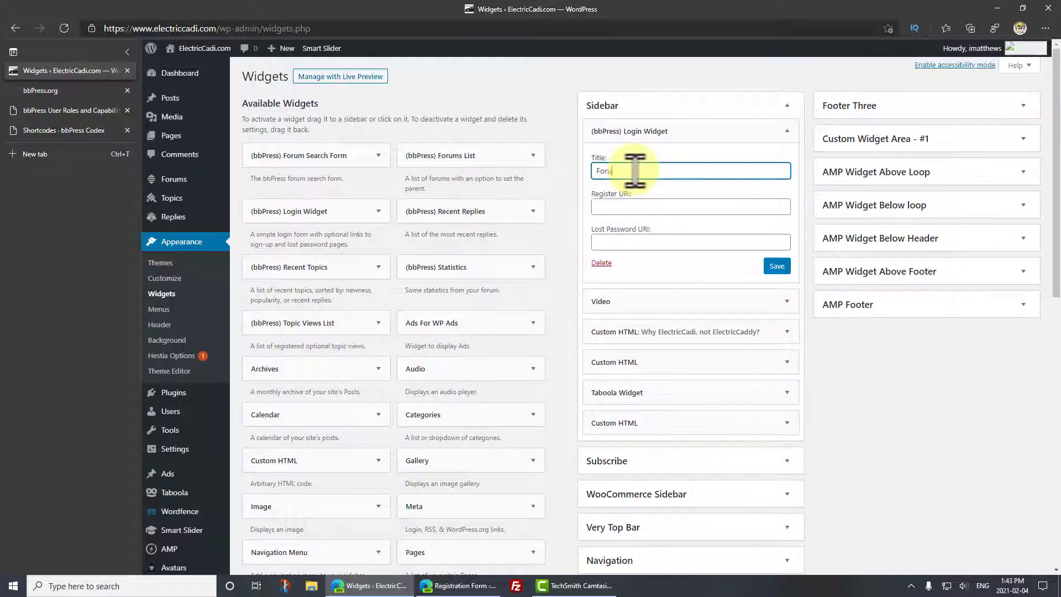
pyautogui.write('Forum Login')
pyautogui.press('Tab')
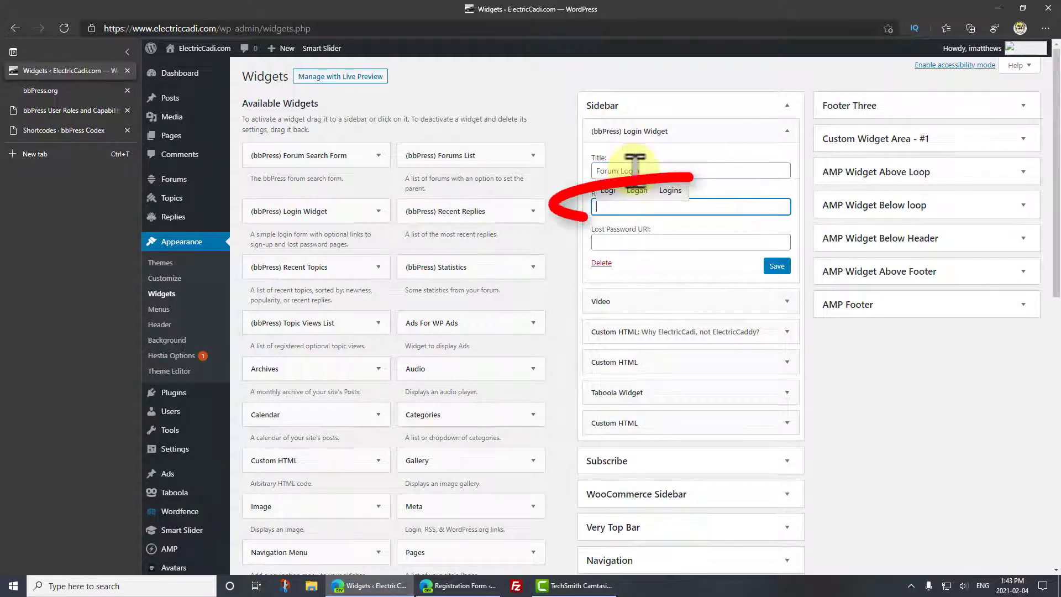
pyautogui.hotkey('ctrl', 'v')
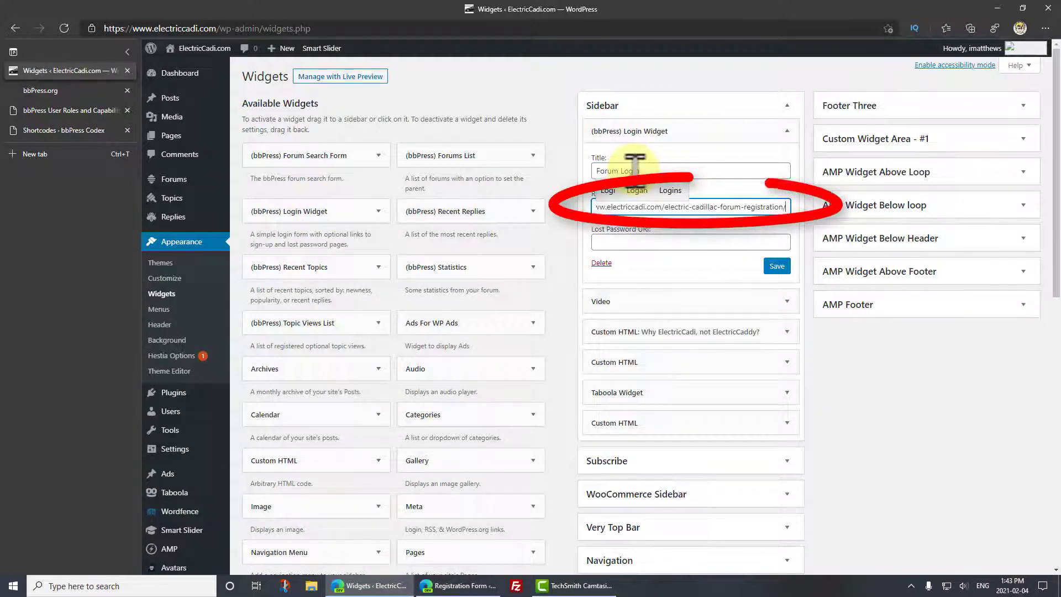
pyautogui.click(670, 104)
pyautogui.click(670, 104)
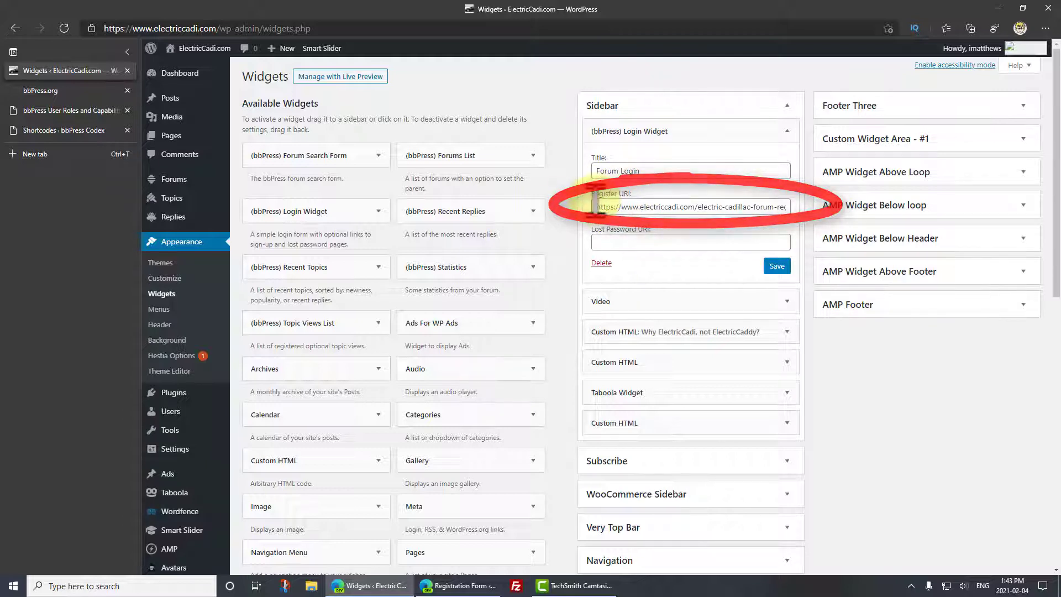
pyautogui.tripleClick(624, 206)
pyautogui.click(644, 210)
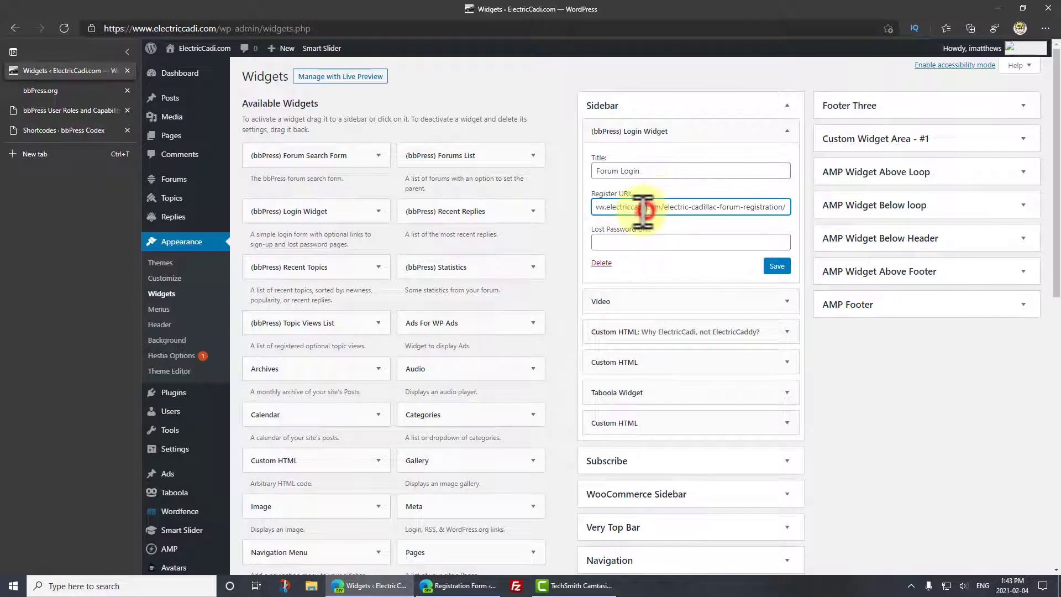
pyautogui.moveTo(644, 210); pyautogui.dragTo(569, 225)
pyautogui.click(779, 267)
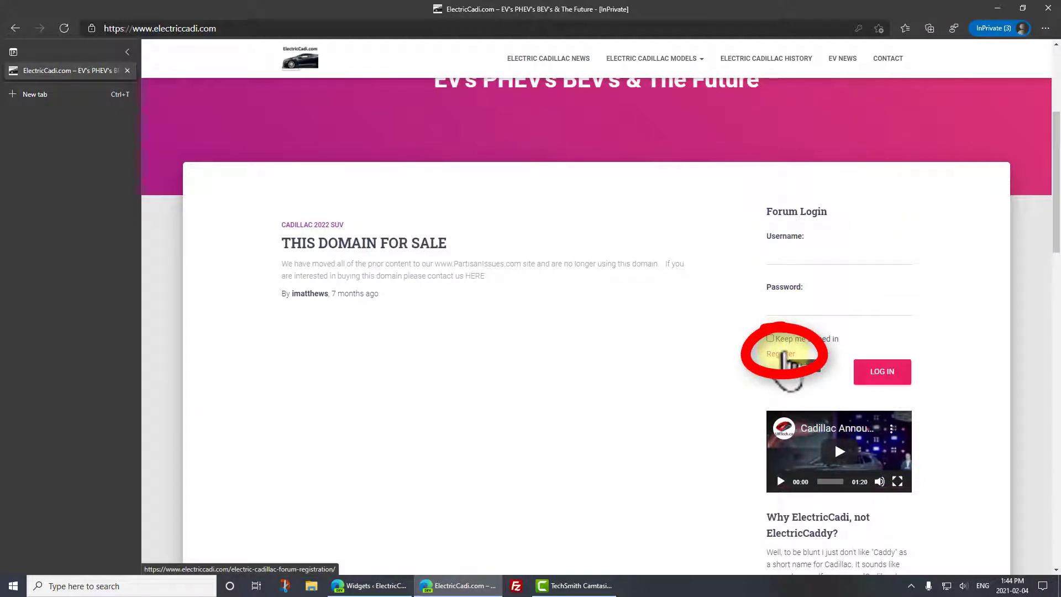
# Follow the Register link of the Forum Login widget on the InPrivate home page to check the registration page.
pyautogui.click(782, 354)
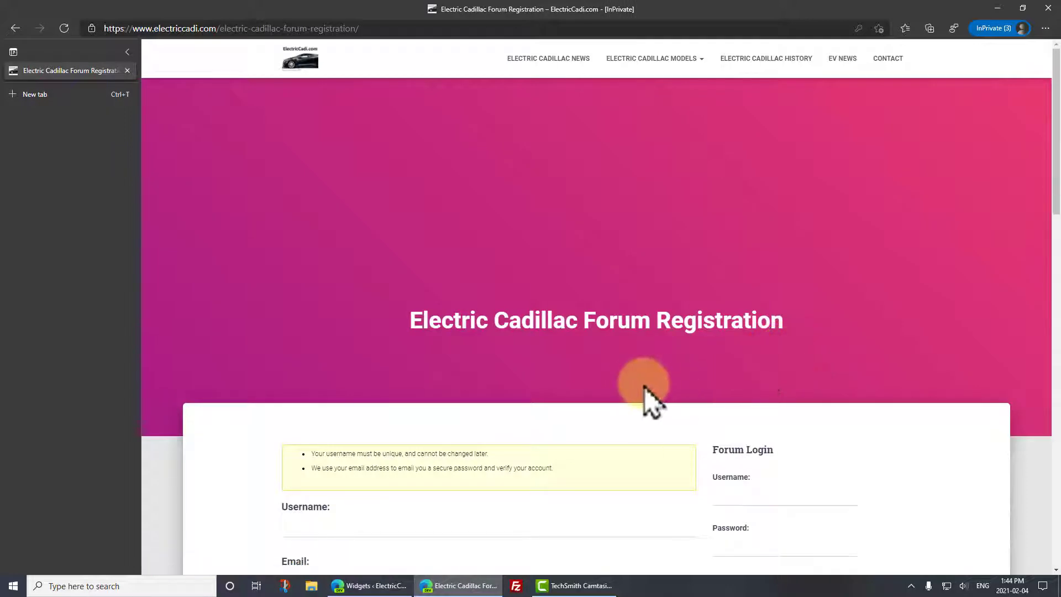
# Return to the ElectricCadi.com home page in the InPrivate window and look at its Forum Login widget.
pyautogui.click(15, 28)
pyautogui.click(15, 28)
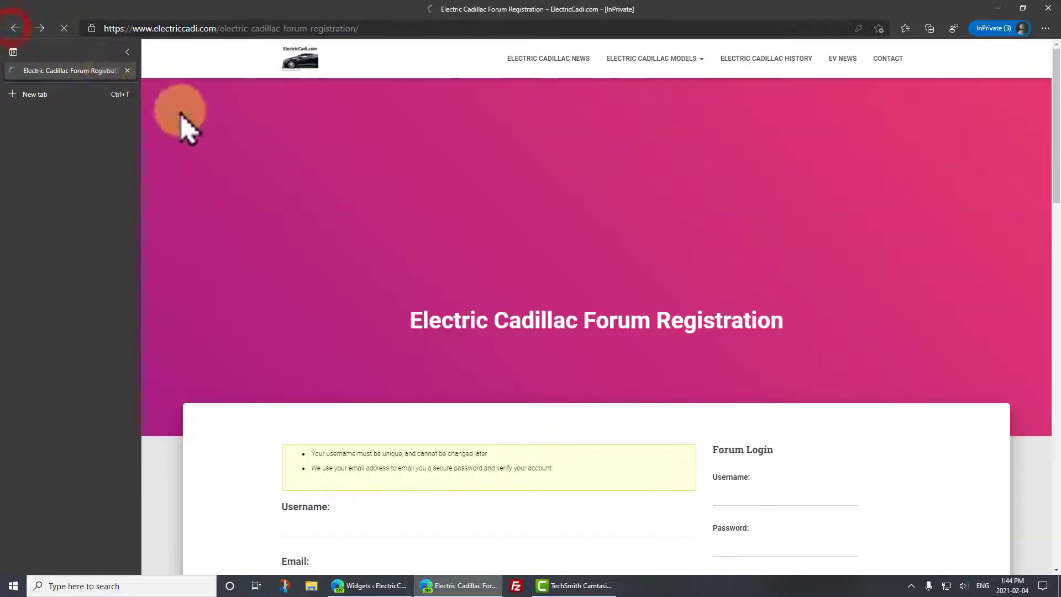
pyautogui.click(46, 28)
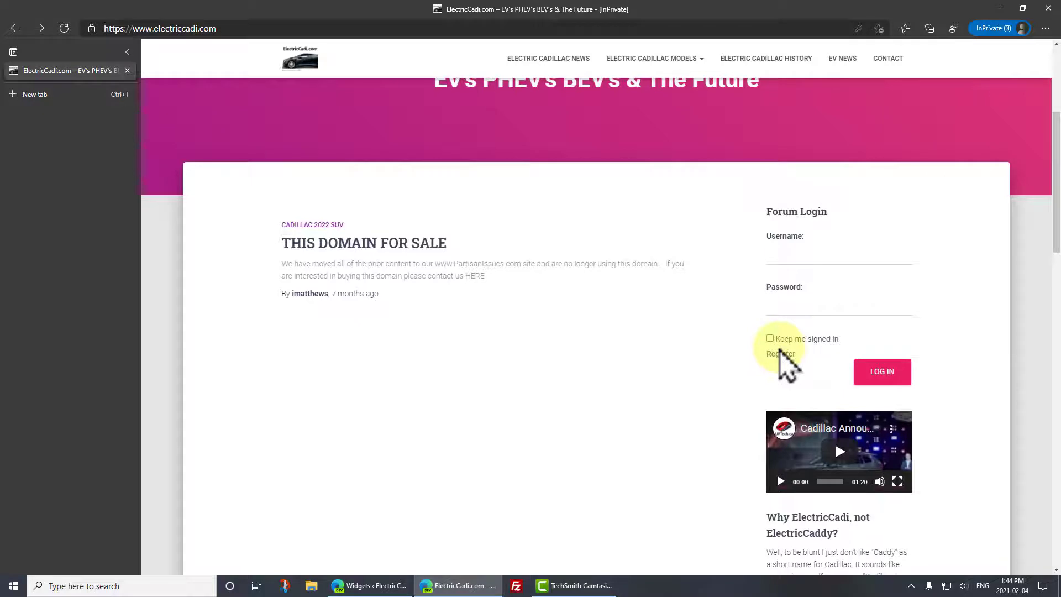
# Switch to the signed-in window and copy the [bbp-lost-pass] shortcode from the bbPress Codex Shortcodes page.
pyautogui.click(998, 8)
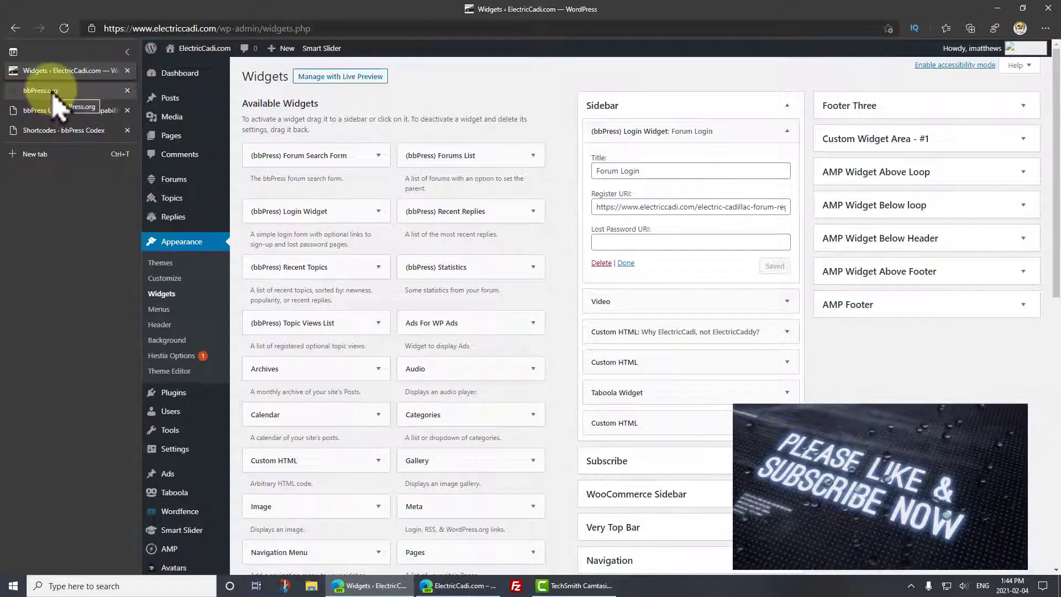
pyautogui.click(41, 91)
pyautogui.click(100, 131)
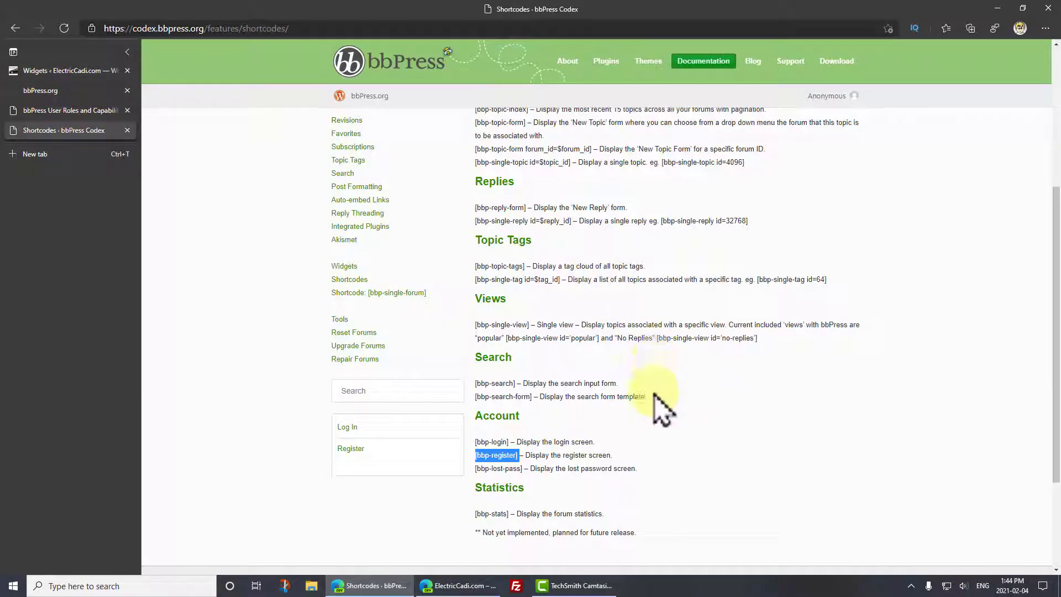
pyautogui.moveTo(522, 469); pyautogui.dragTo(474, 471)
pyautogui.rightClick(479, 471)
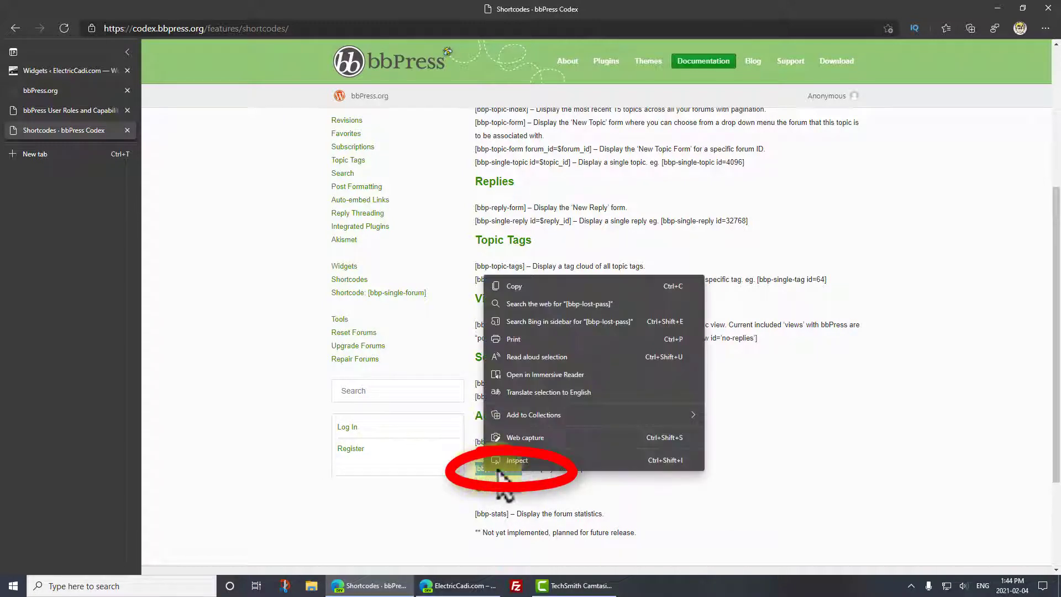
pyautogui.click(535, 286)
# Create a new WordPress page titled "Electric Cadillac Forum Password Reset".
pyautogui.click(55, 70)
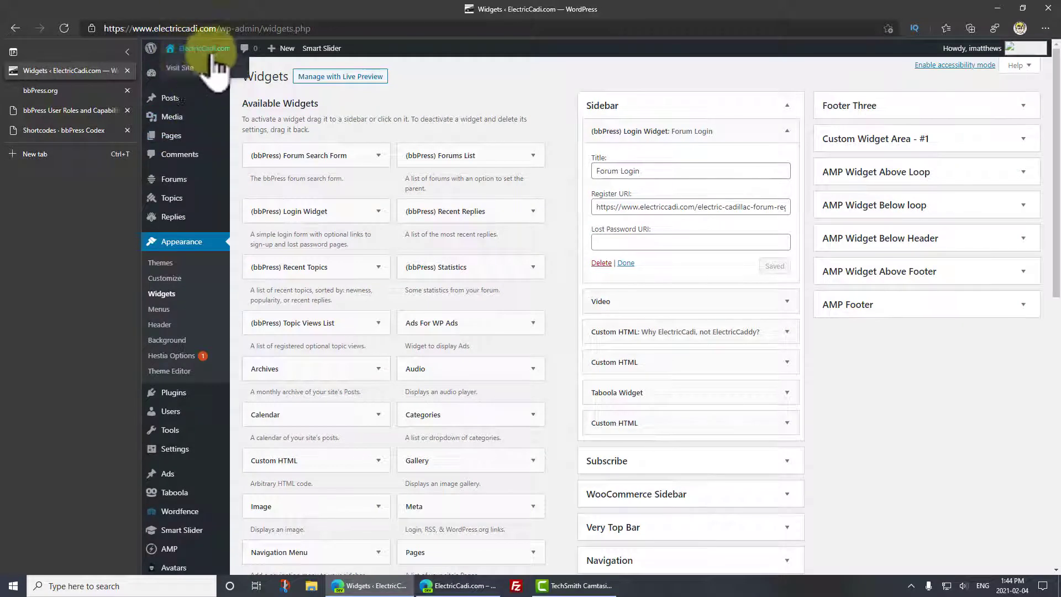
pyautogui.click(172, 136)
pyautogui.click(265, 152)
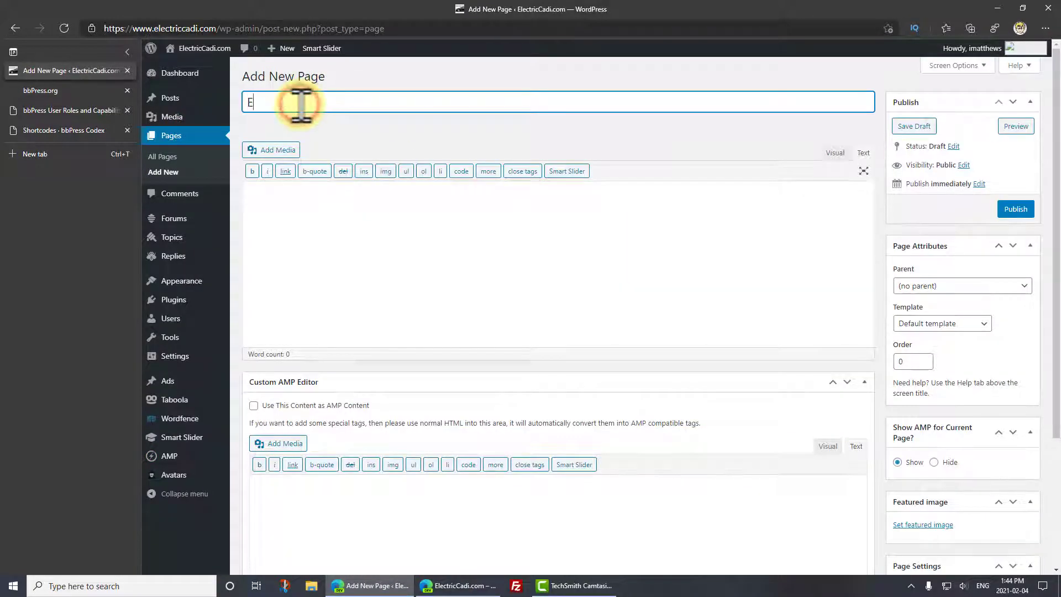
pyautogui.write('Elect')
pyautogui.write('ric Cadillac Forum Password Reset')
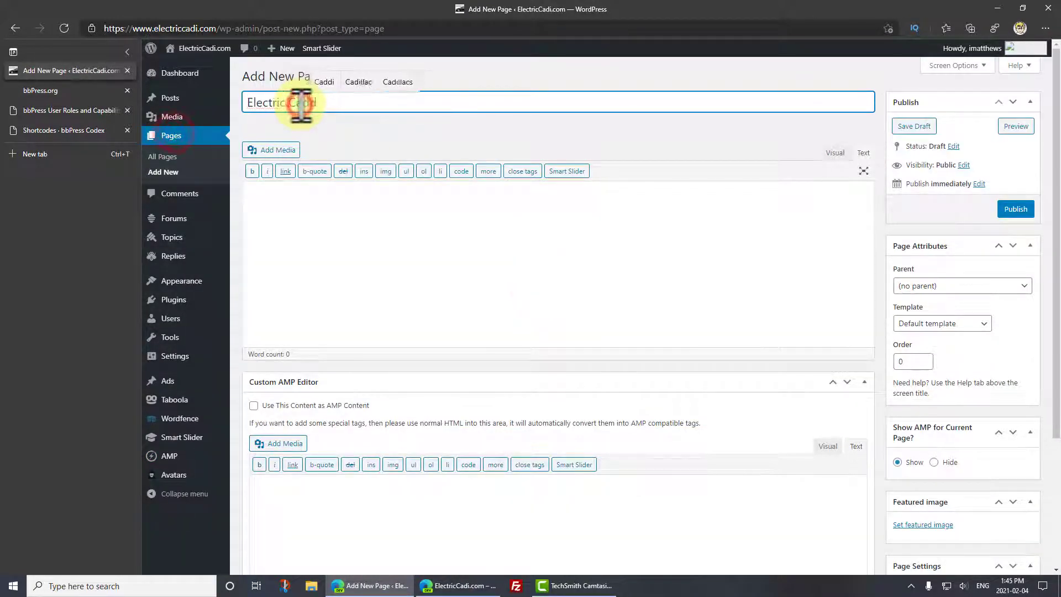
# Fill the page body with the [bbp-lost-pass] shortcode and several lines of filler text beneath it.
pyautogui.press('Tab')
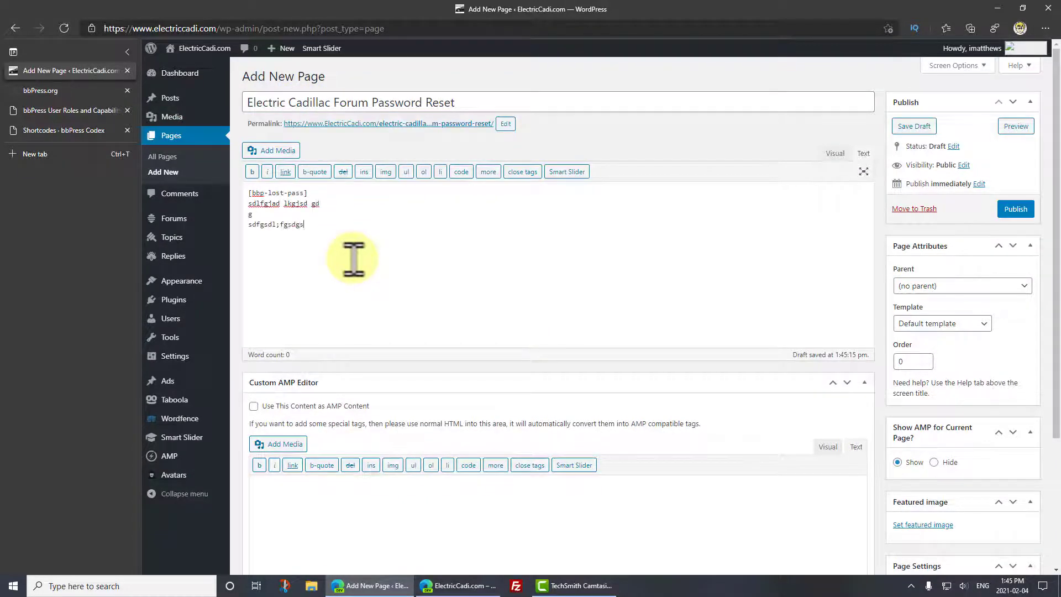
pyautogui.write('fg')
pyautogui.press('Return')
pyautogui.write('sdfg')
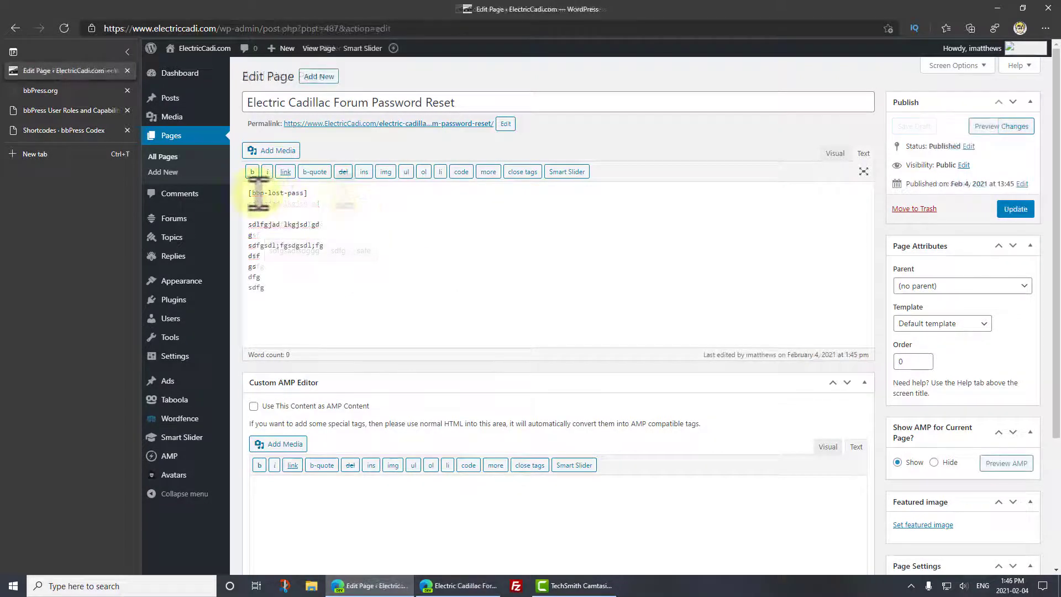
# Add the line "Please enter your email address so we can send you a new password:" above the [bbp-lost-pass] shortcode.
pyautogui.click(248, 193)
pyautogui.press('Return')
pyautogui.press('Up')
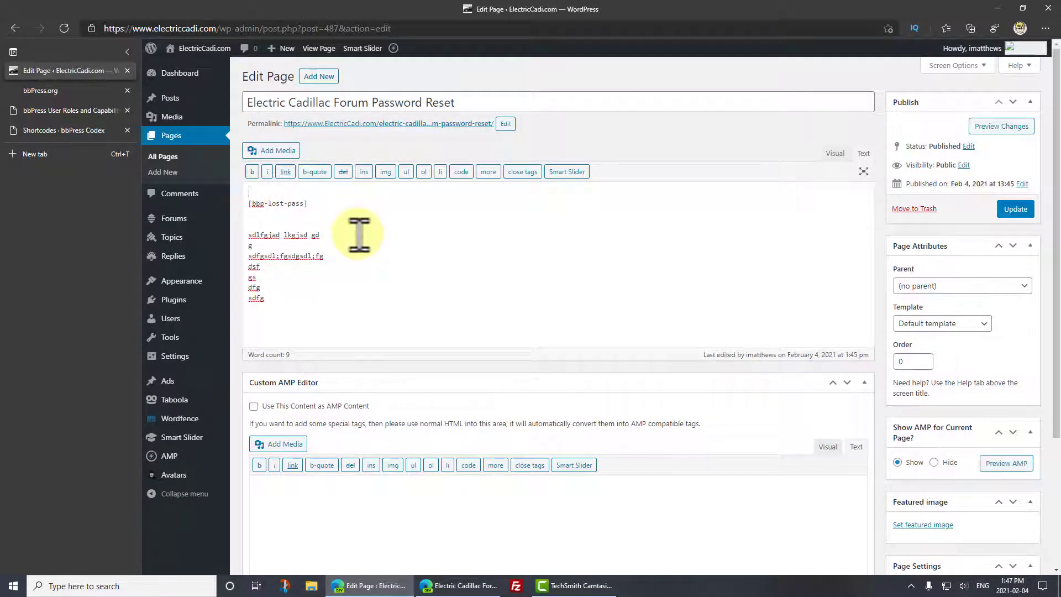
pyautogui.write('Please enter your email address so we can send you')
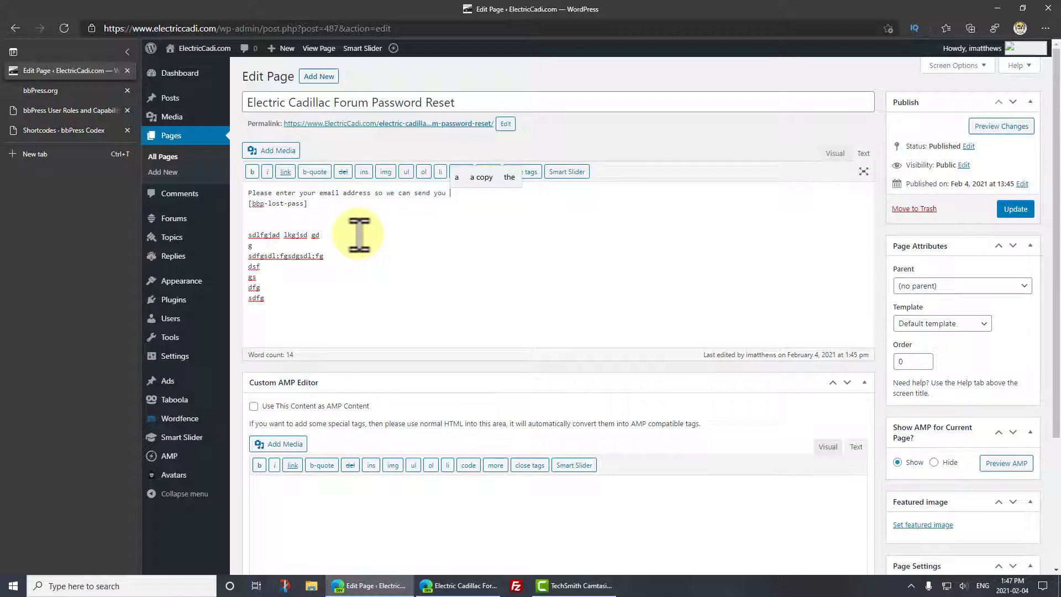
pyautogui.write('word:')
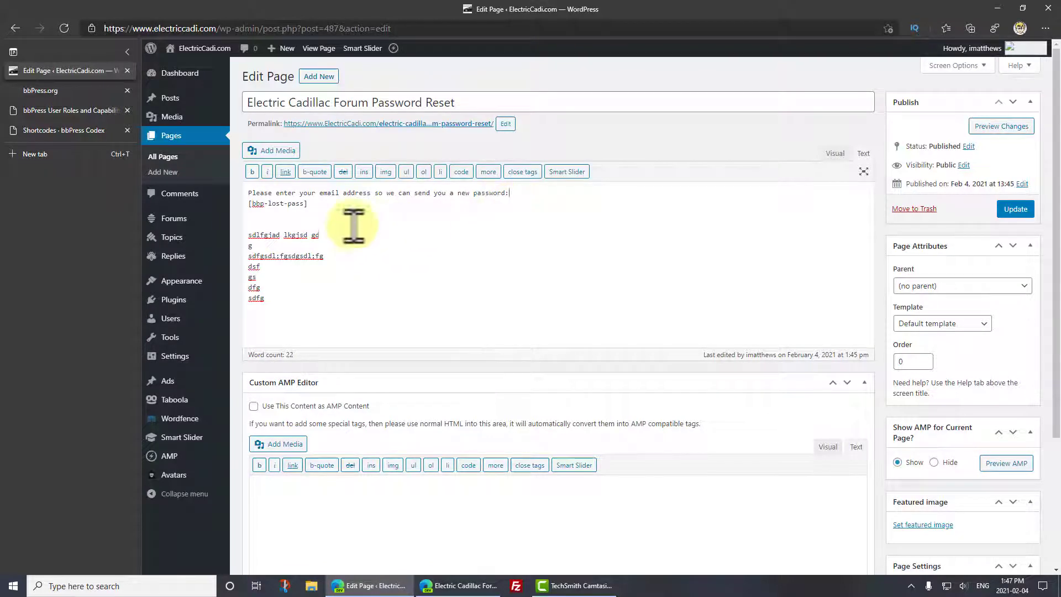
# Delete the filler text below the shortcode and update the Password Reset page.
pyautogui.moveTo(305, 306); pyautogui.dragTo(232, 228)
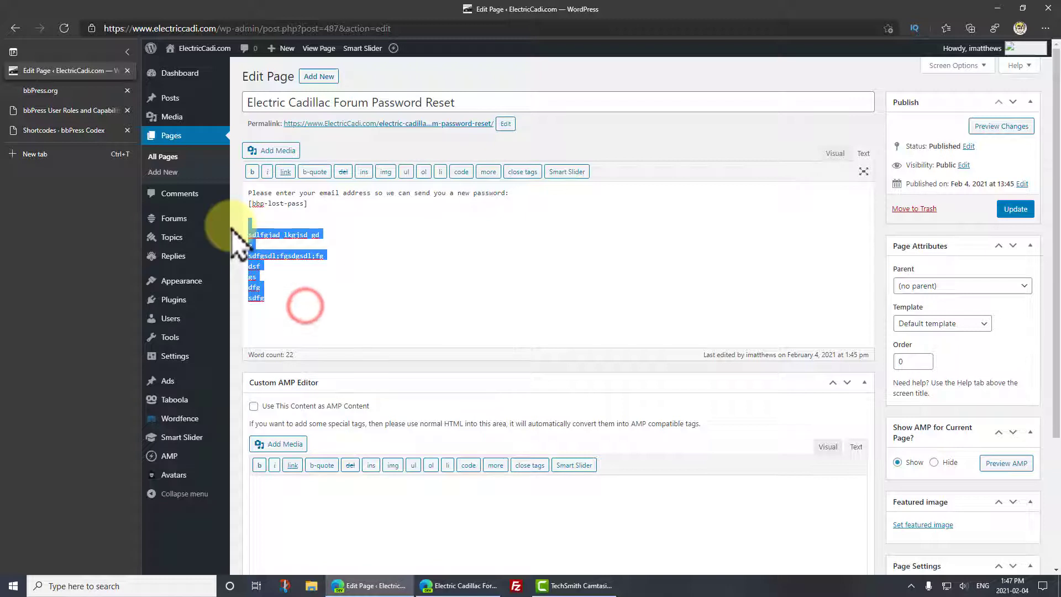
pyautogui.press('BackSpace')
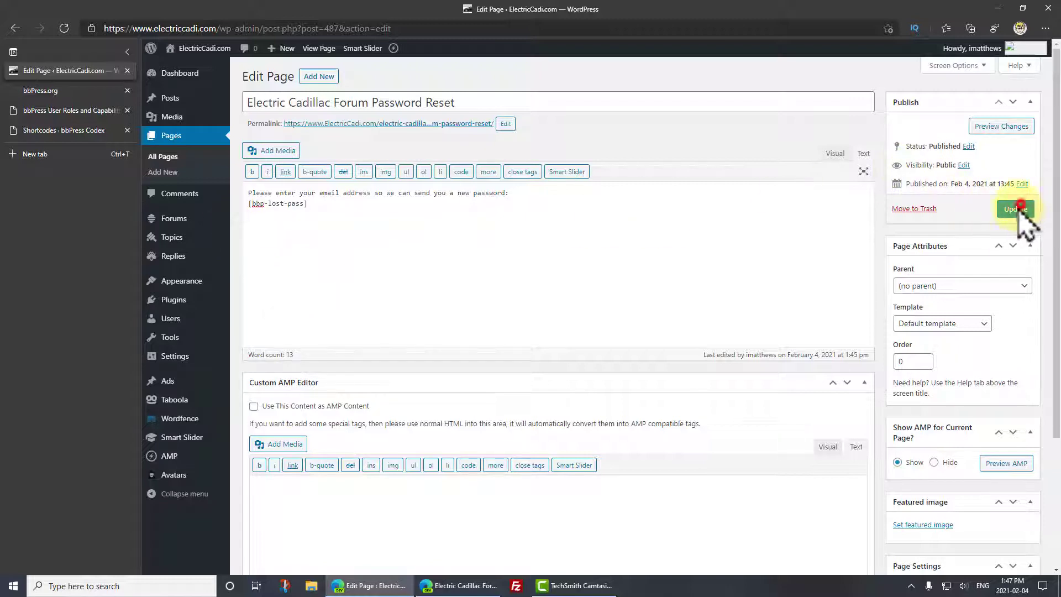
pyautogui.click(1016, 209)
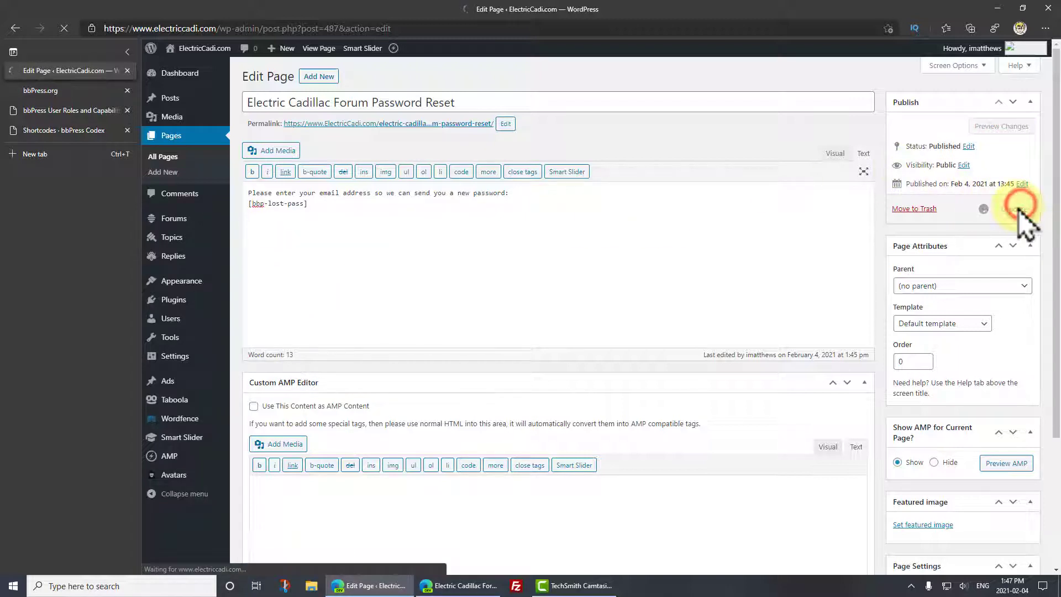
# Reload the Password Reset page in the InPrivate window to check it, and follow the Forum Login widget's Register link.
pyautogui.click(461, 587)
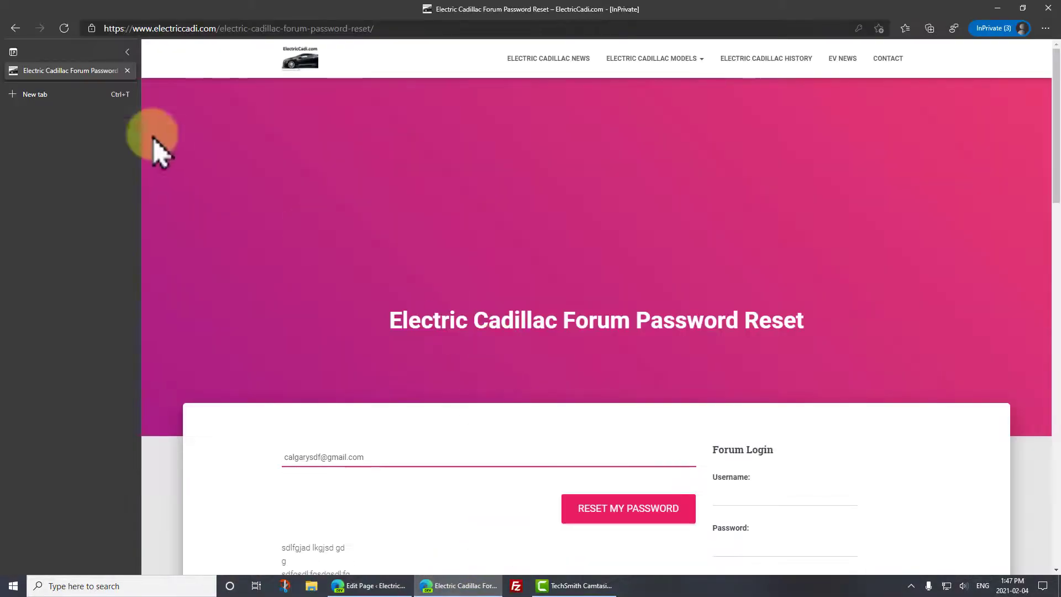
pyautogui.click(65, 30)
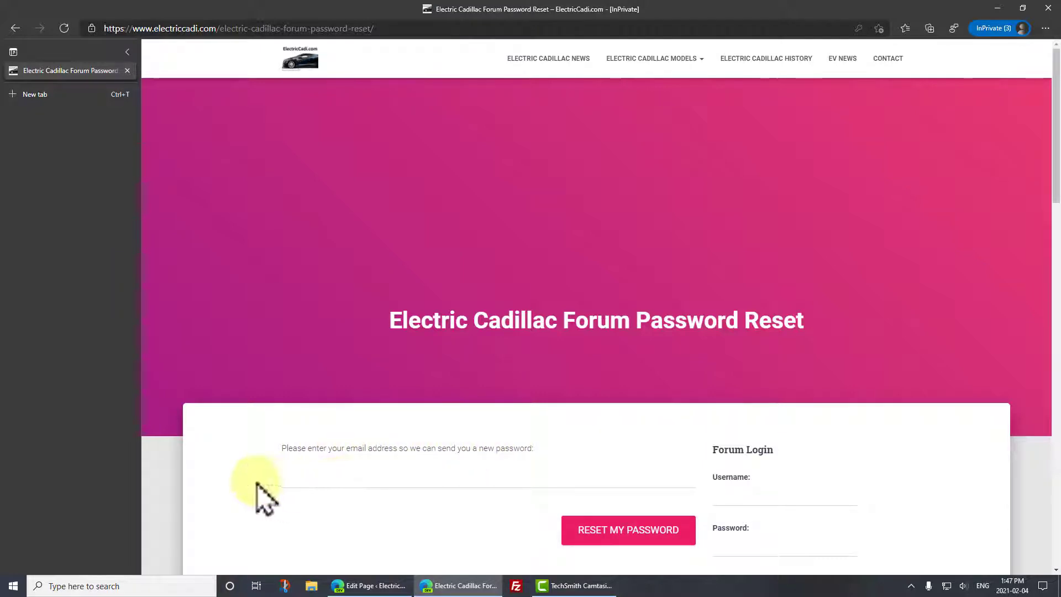
pyautogui.scroll(-3, 556, 478)
pyautogui.scroll(3, 561, 476)
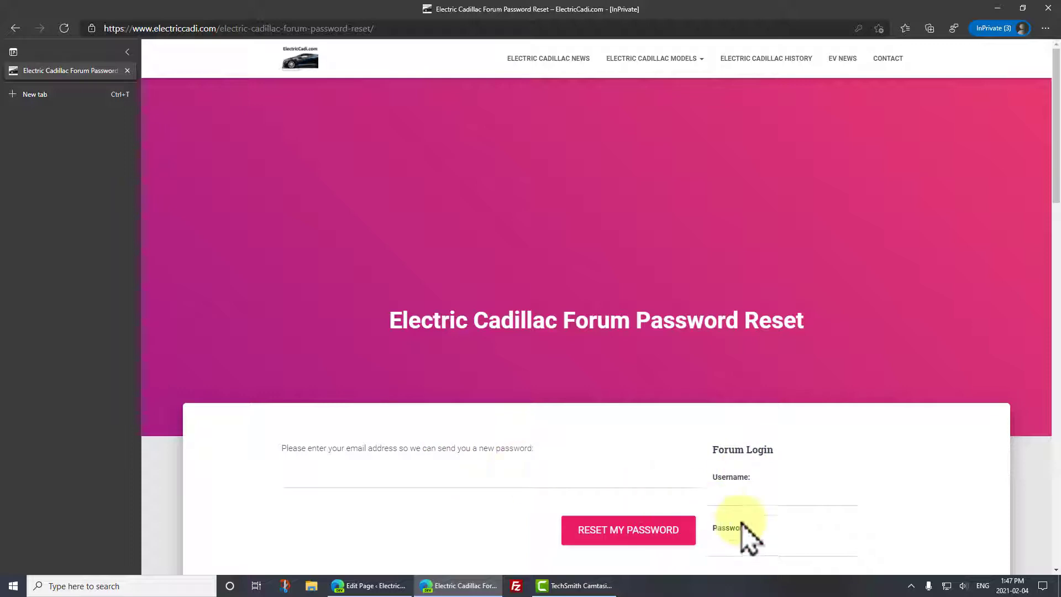
pyautogui.scroll(-4, 741, 534)
pyautogui.click(727, 355)
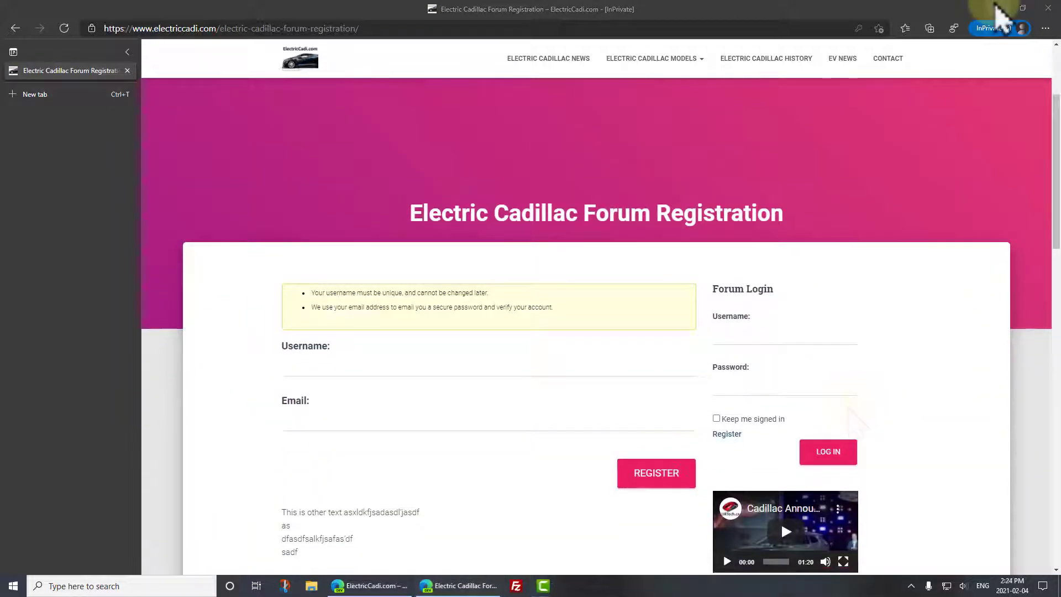
# Start a new page in the signed-in window with the [bbp-forum-index] shortcode from the bbPress Codex as its body.
pyautogui.click(997, 7)
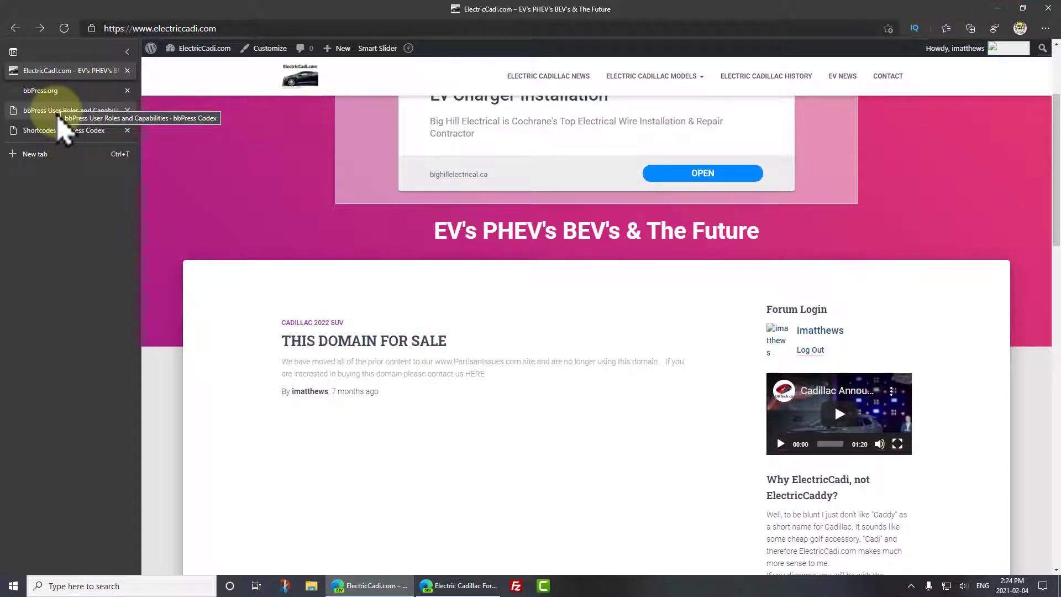
pyautogui.moveTo(340, 50)
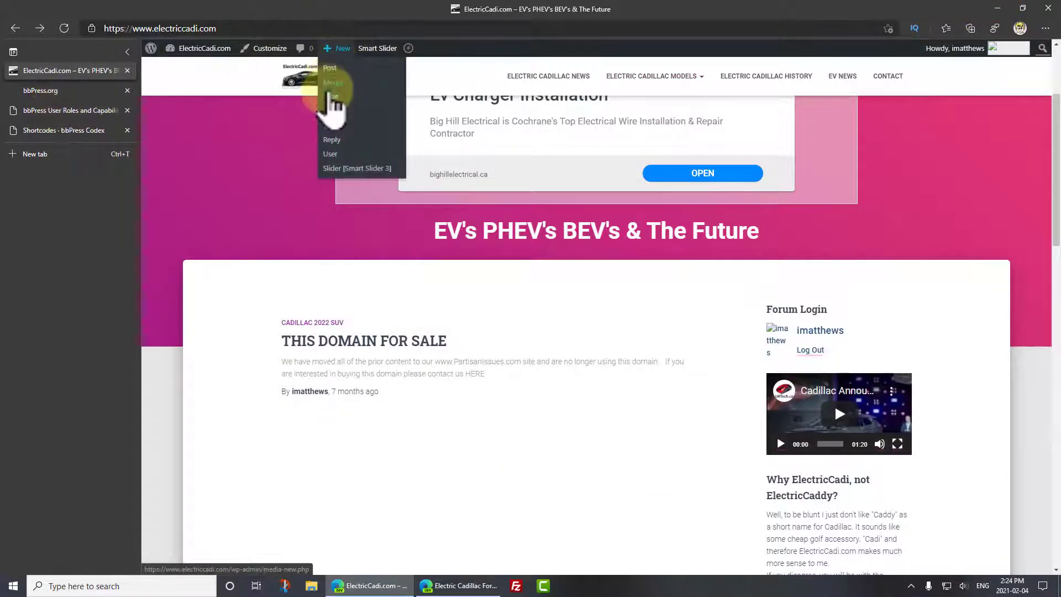
pyautogui.click(330, 97)
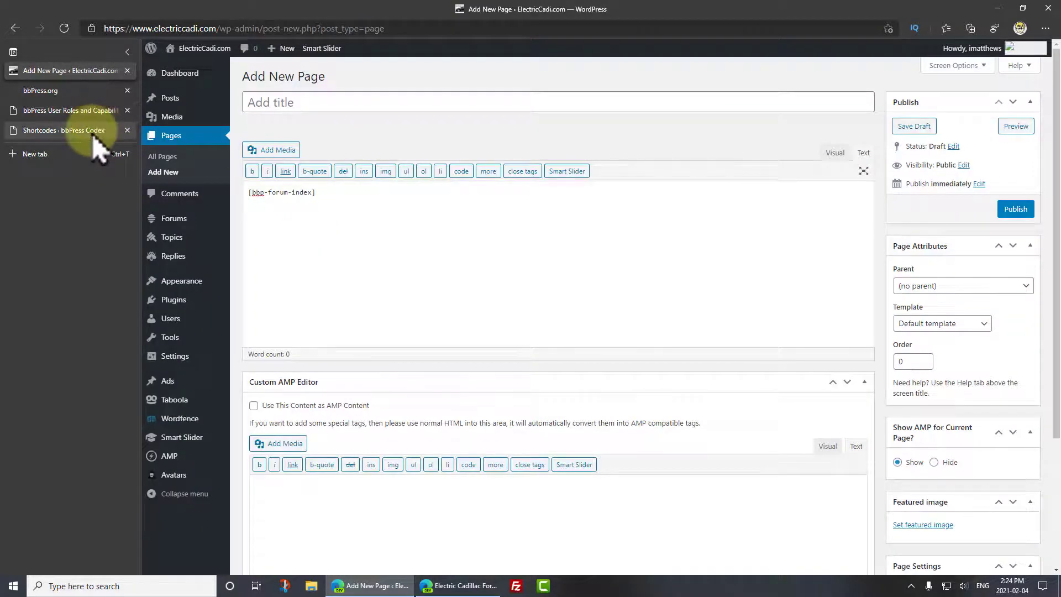
pyautogui.click(92, 131)
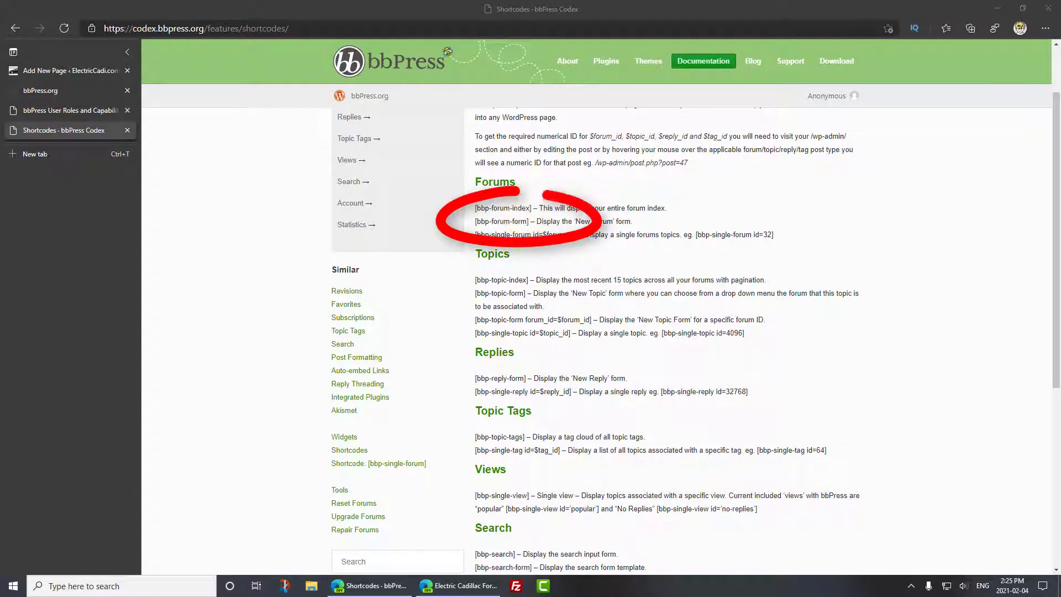
pyautogui.click(95, 70)
# Title the new page "Forum List" and publish it.
pyautogui.click(291, 101)
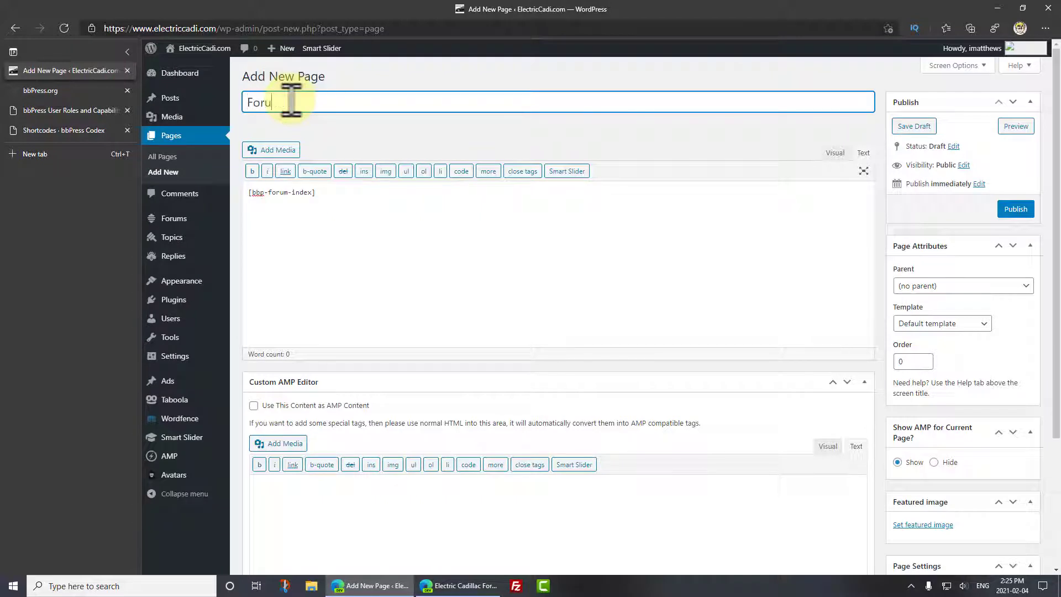
pyautogui.write('Forum Linst')
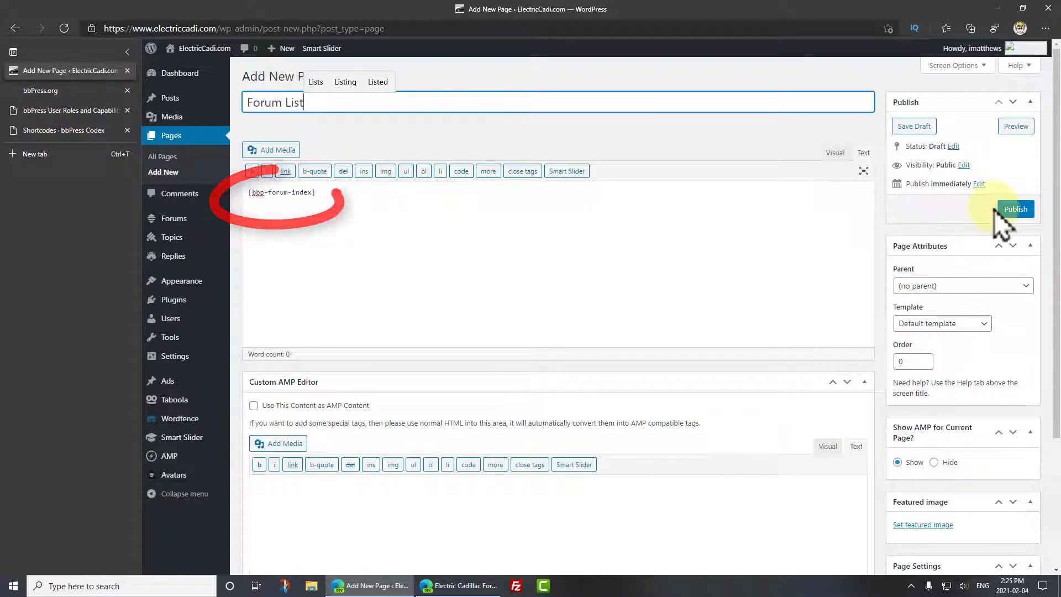
pyautogui.click(1016, 207)
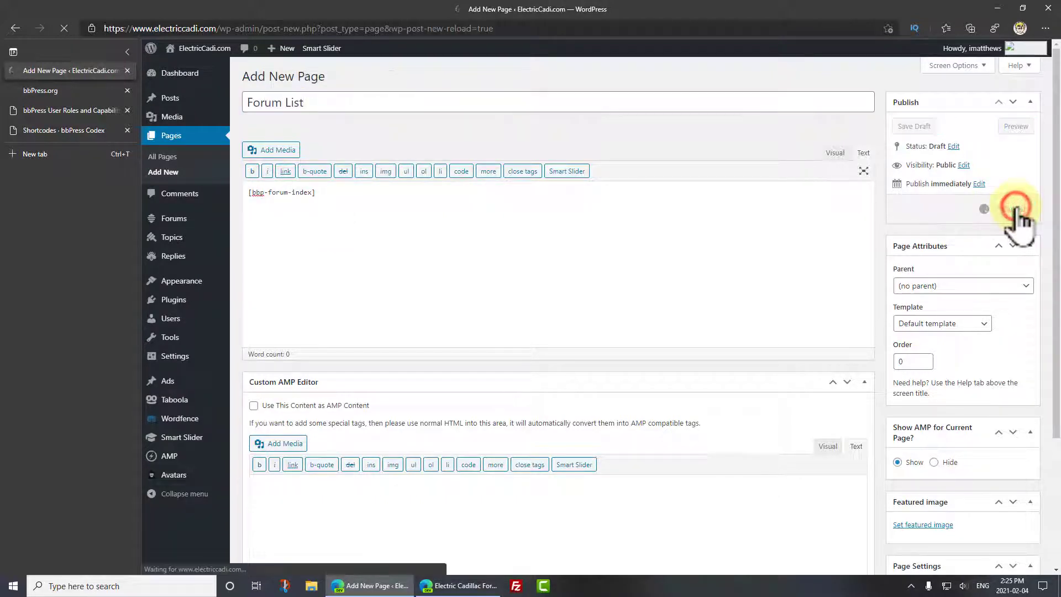
# View the published Forum List page and open the General Electric Vehicle News forum to examine its new topic form.
pyautogui.click(329, 100)
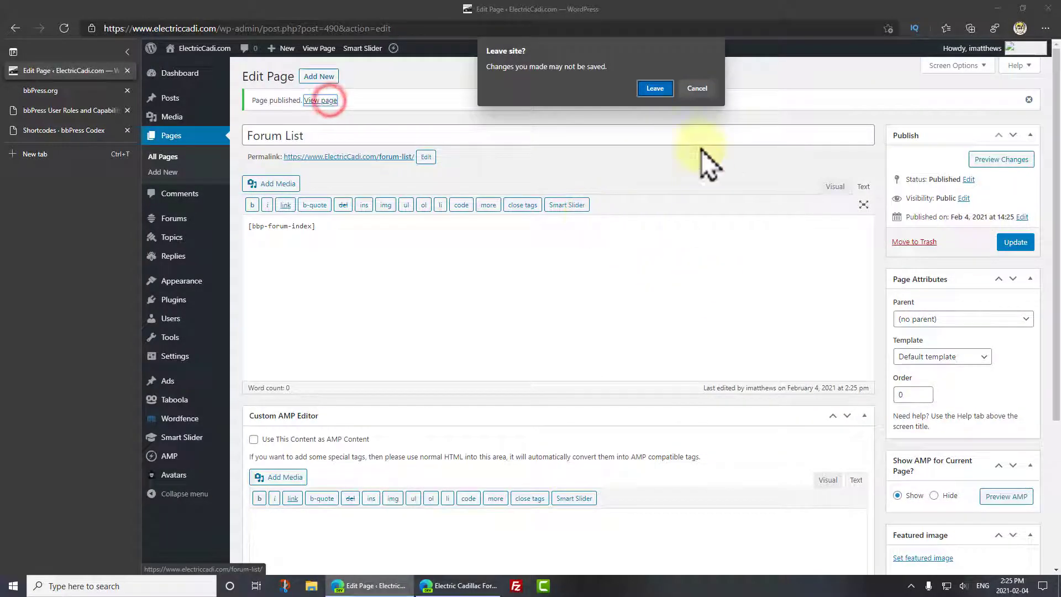
pyautogui.click(655, 89)
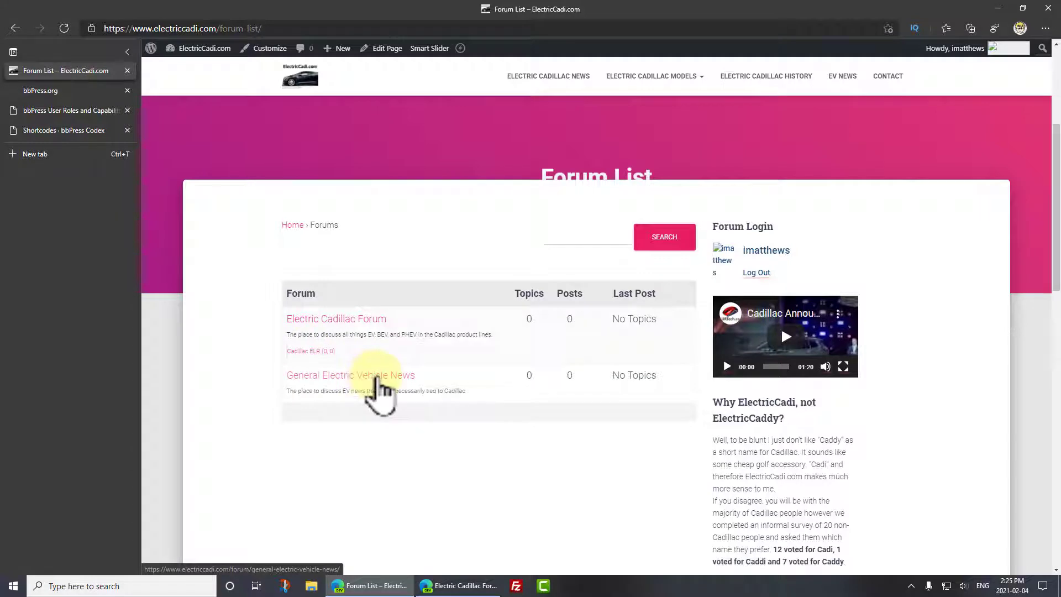
pyautogui.click(377, 376)
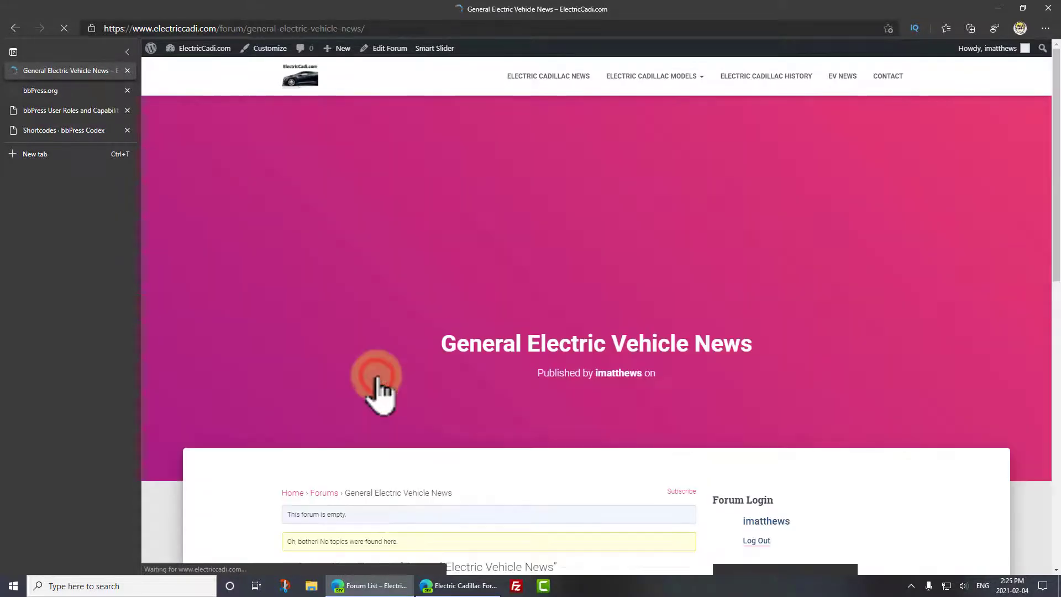
pyautogui.scroll(-7, 413, 408)
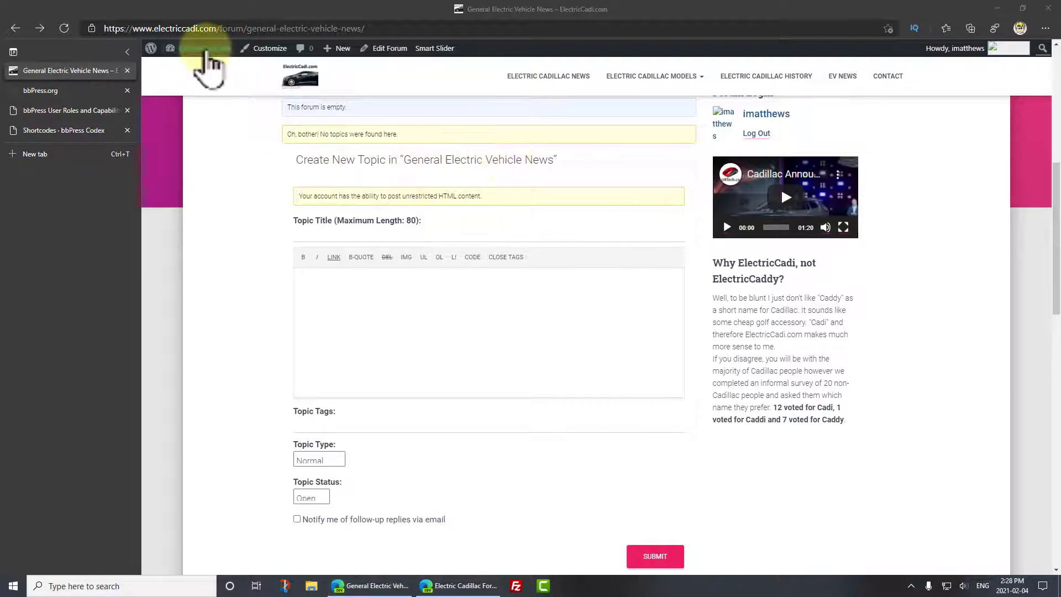
# Add the Forum List page to the site's Default menu and move it to be the first item.
pyautogui.moveTo(221, 55)
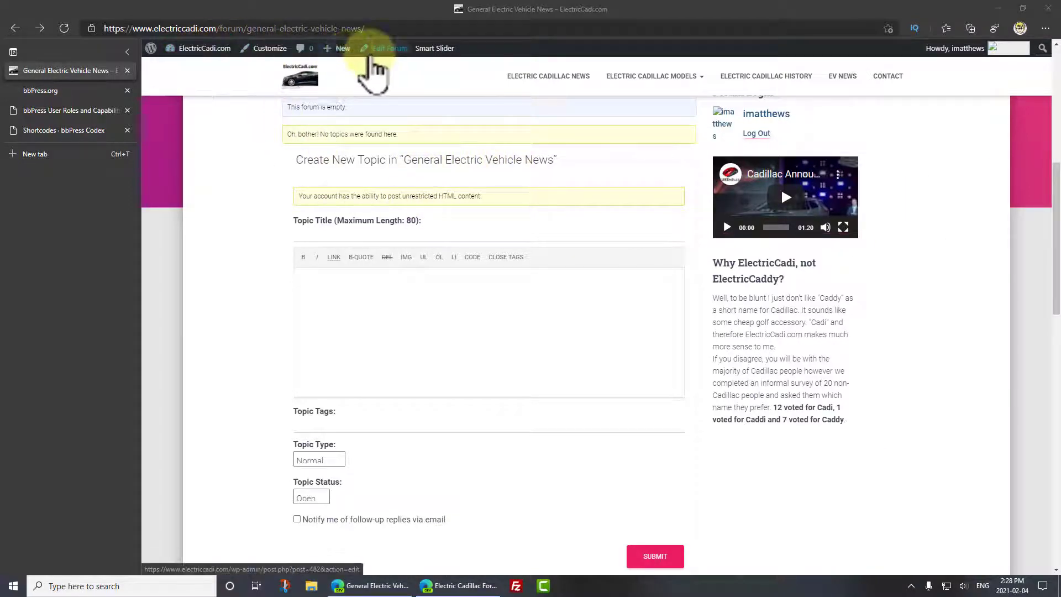
pyautogui.click(177, 111)
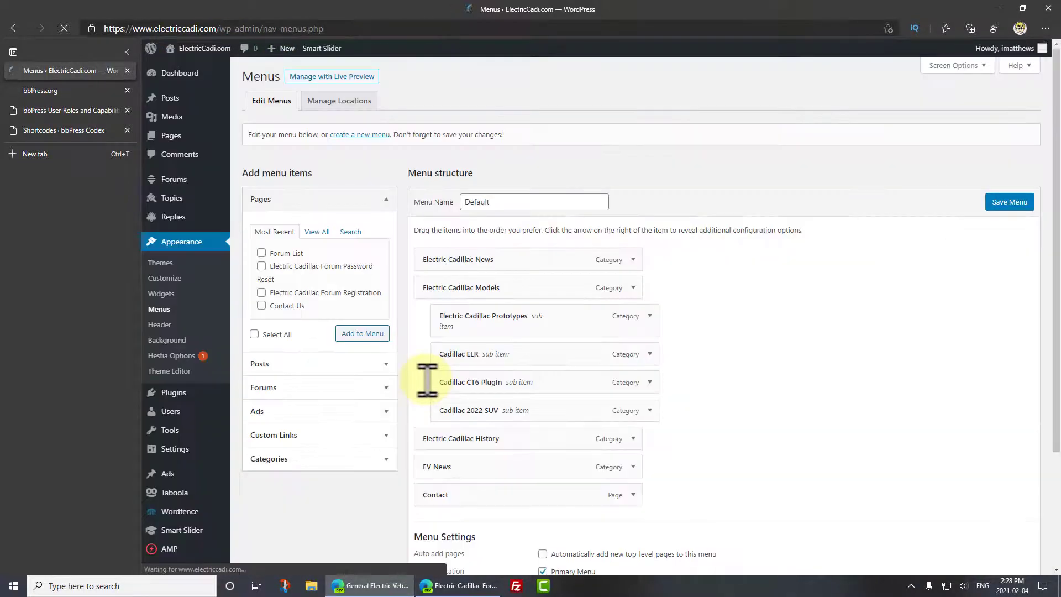
pyautogui.click(260, 253)
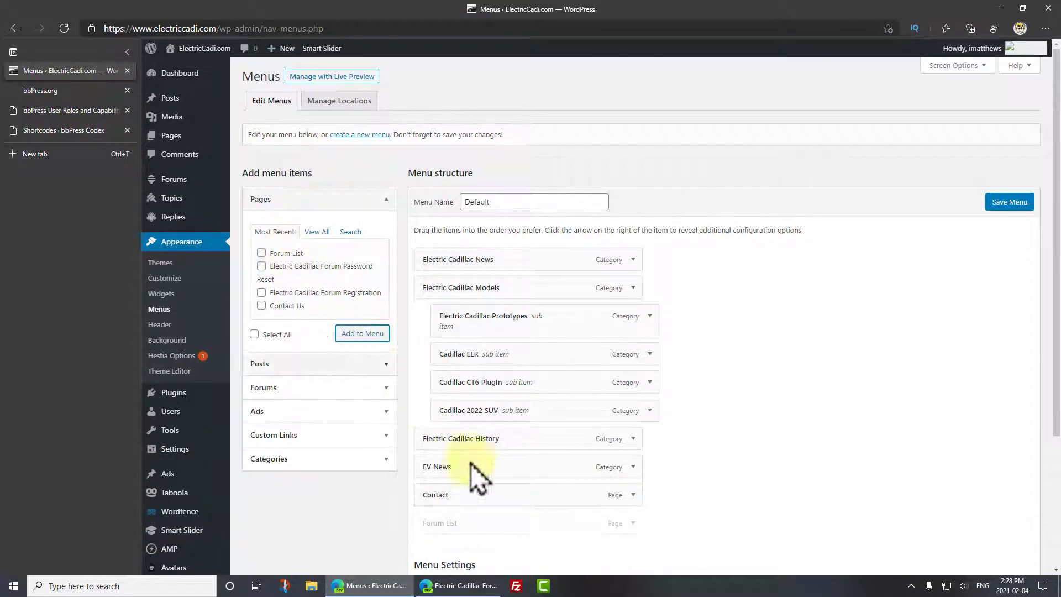
pyautogui.moveTo(481, 518); pyautogui.dragTo(468, 260)
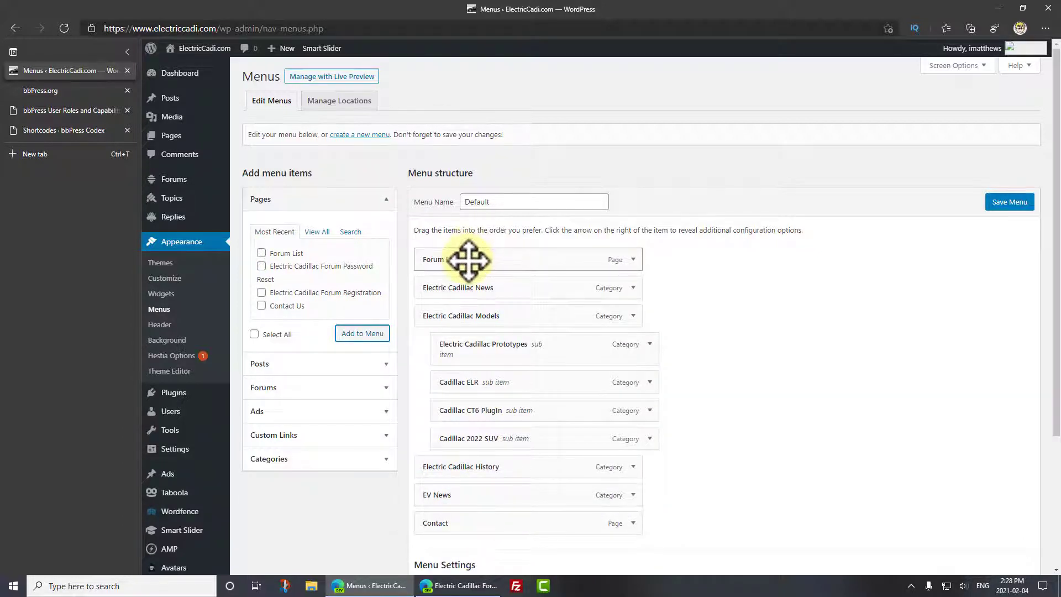
# Save the Default menu and view the Forum List page through its new entry on the site's front end.
pyautogui.click(1016, 204)
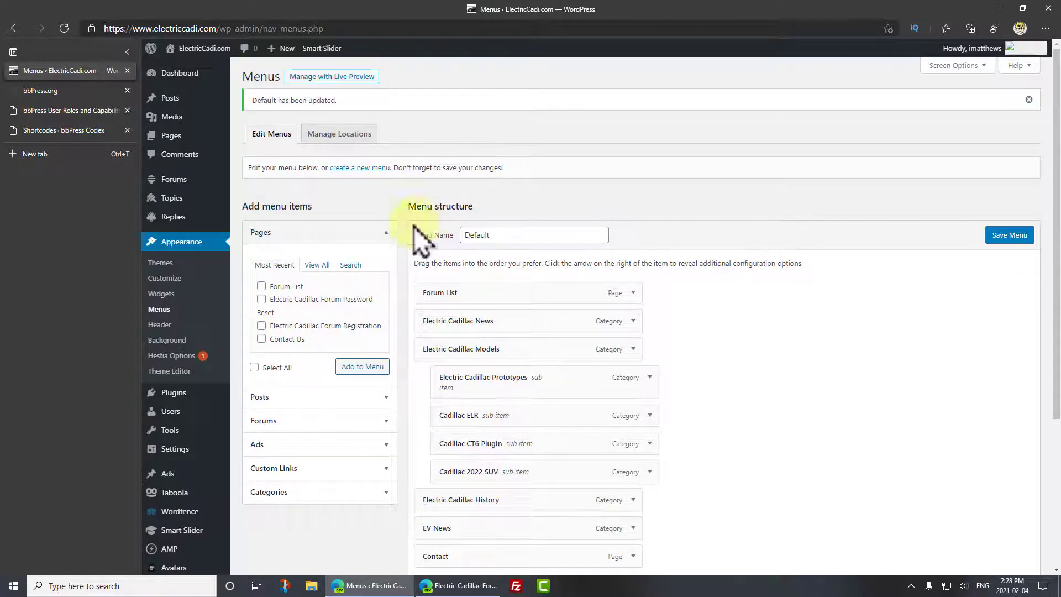
pyautogui.click(214, 50)
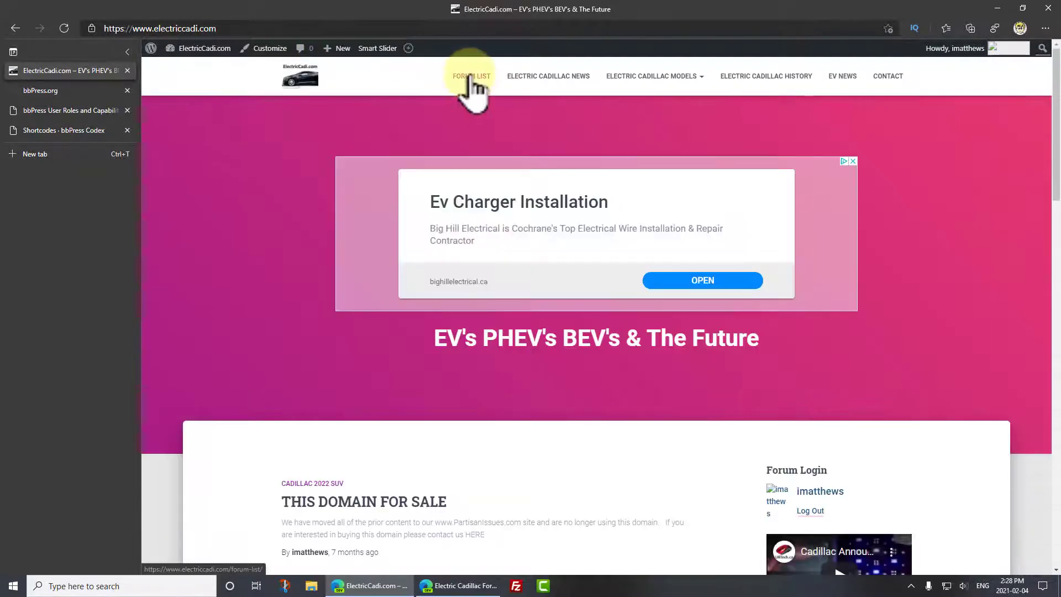
pyautogui.click(470, 76)
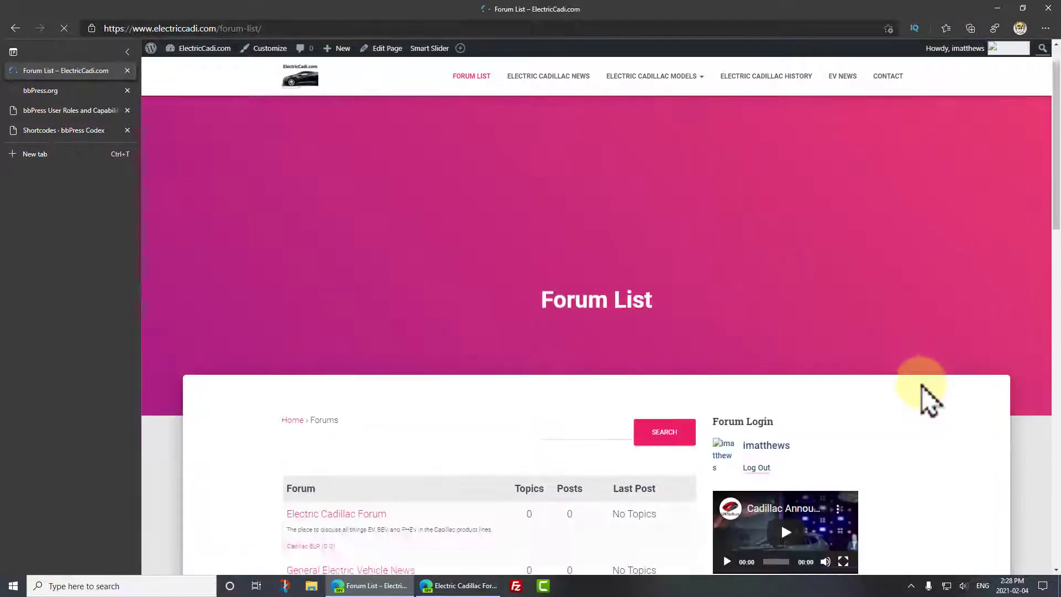
pyautogui.scroll(-5, 950, 413)
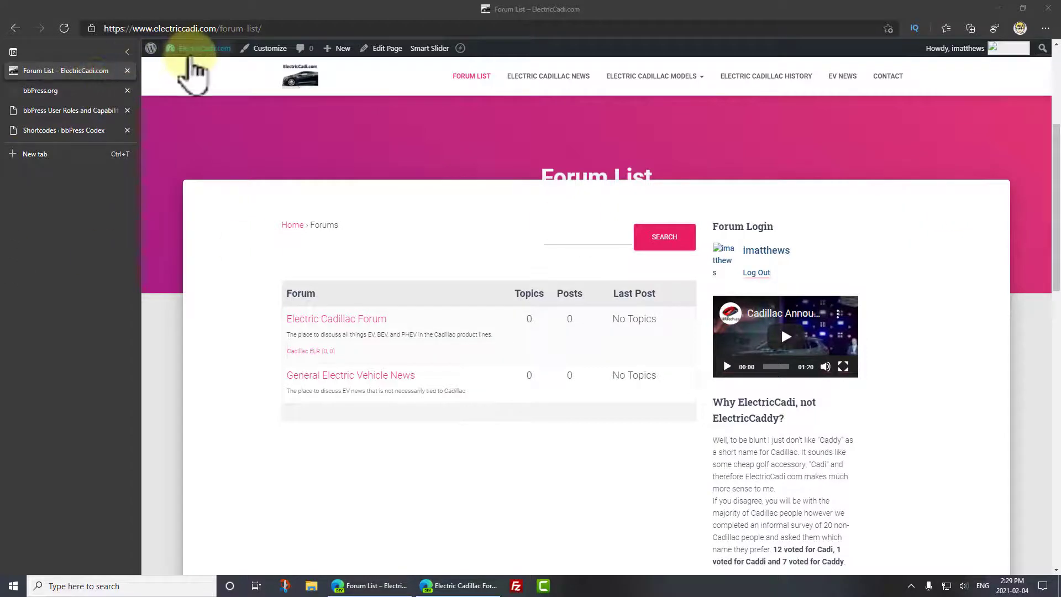
# Search the WordPress theme directory for "bbpress" and dismiss the Hestia feedback survey.
pyautogui.click(184, 82)
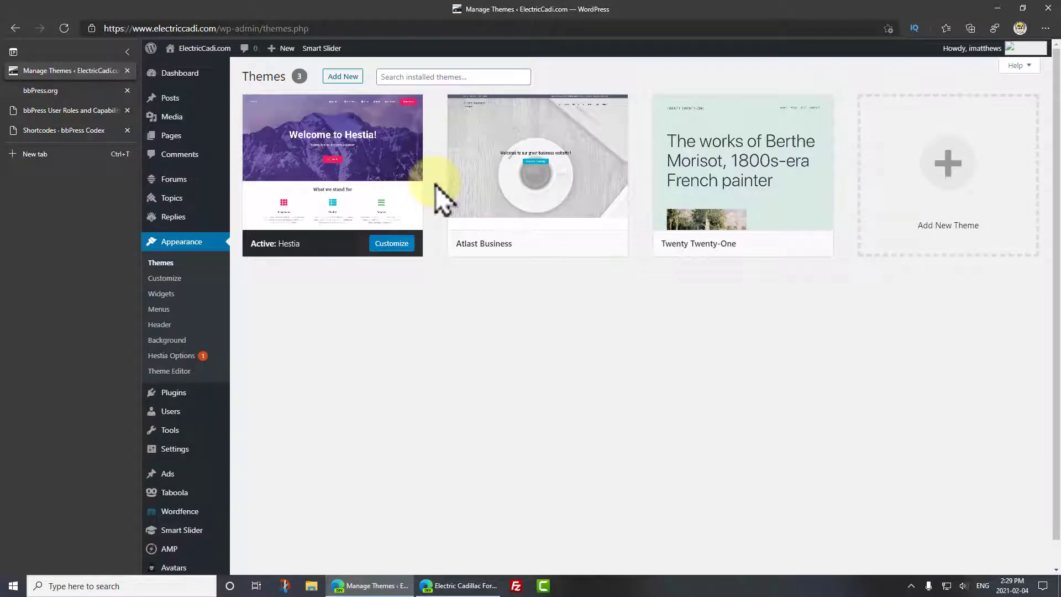
pyautogui.click(342, 78)
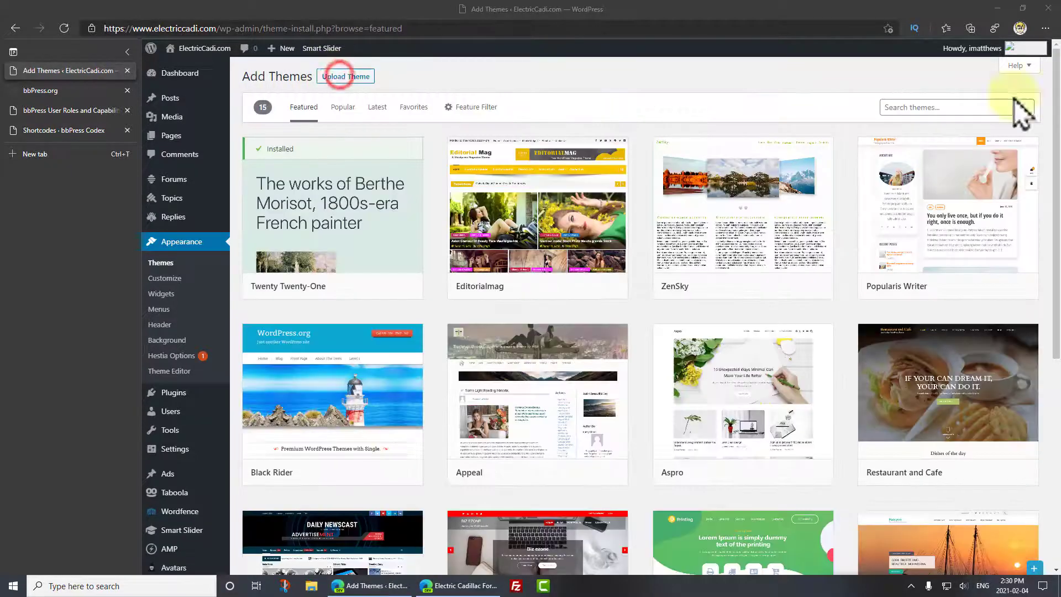
pyautogui.click(923, 108)
pyautogui.write('bbpress')
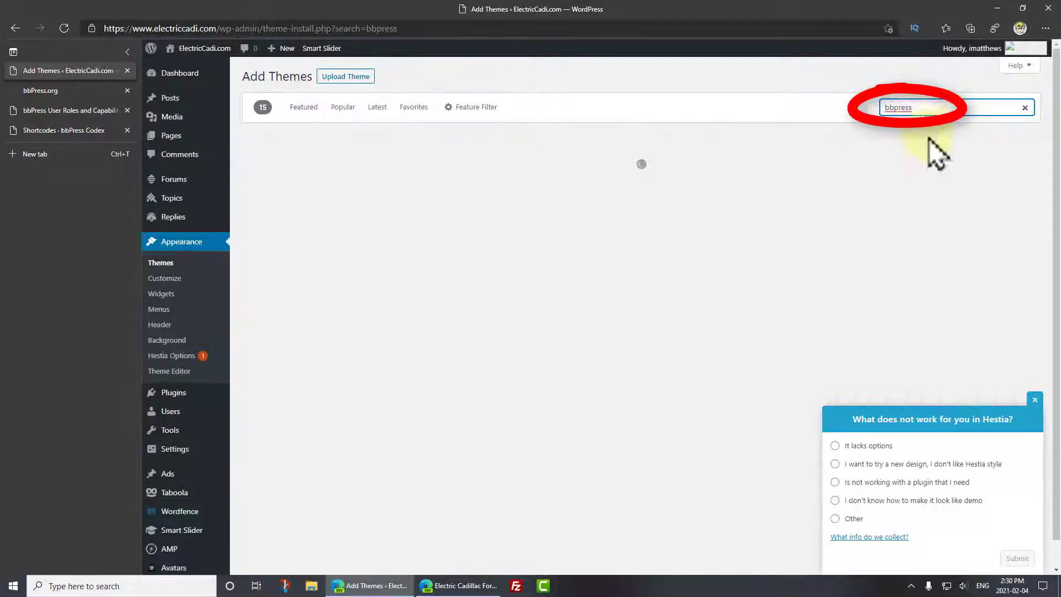
pyautogui.click(1035, 399)
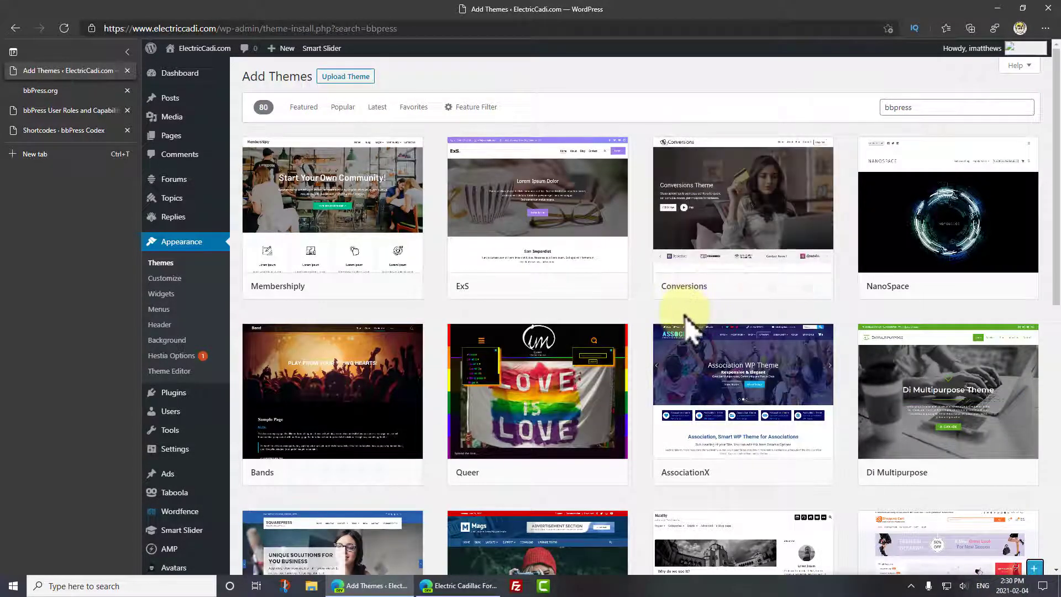
# Install and activate the AssociationX theme, and check the site's home page with it.
pyautogui.moveTo(706, 391)
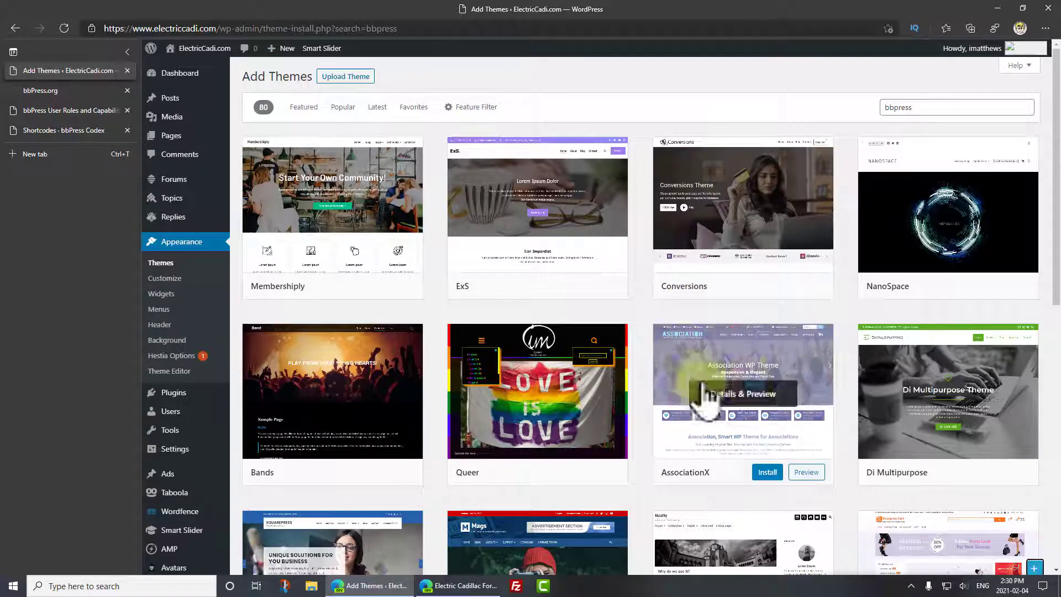
pyautogui.click(767, 473)
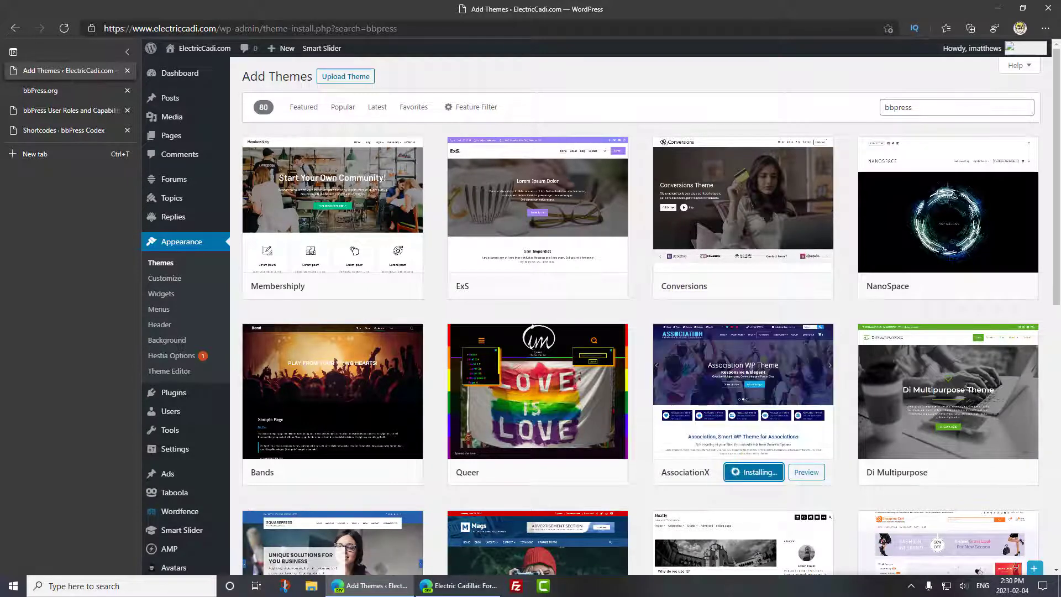
pyautogui.click(751, 472)
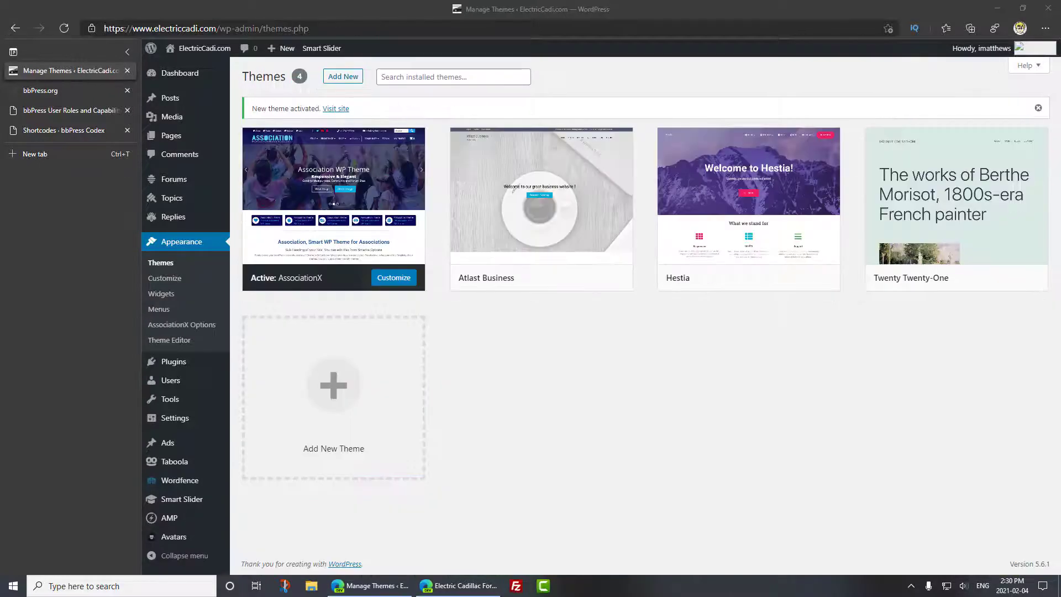
pyautogui.click(202, 55)
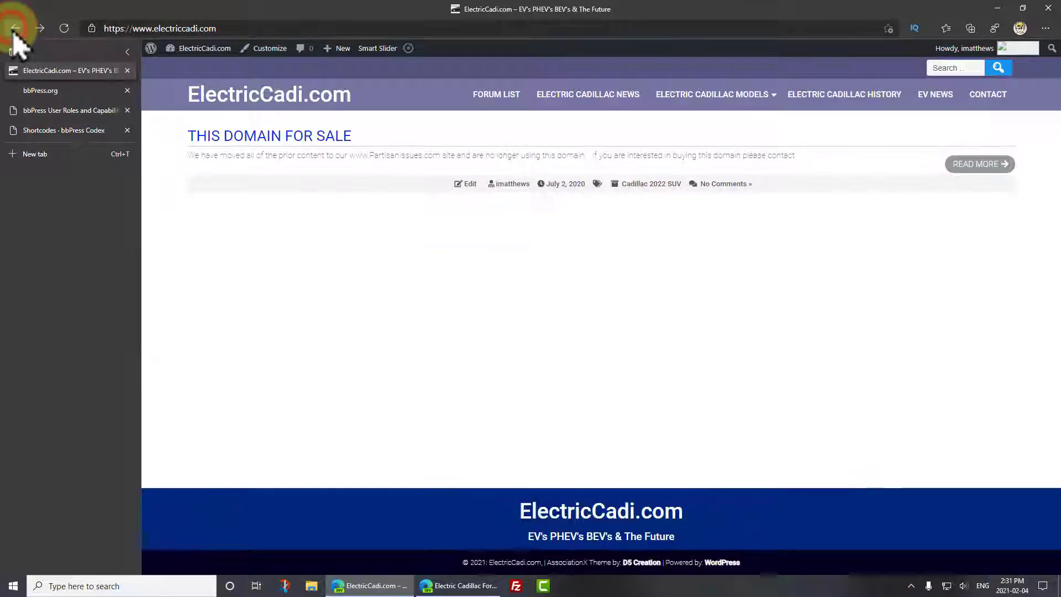
pyautogui.click(14, 28)
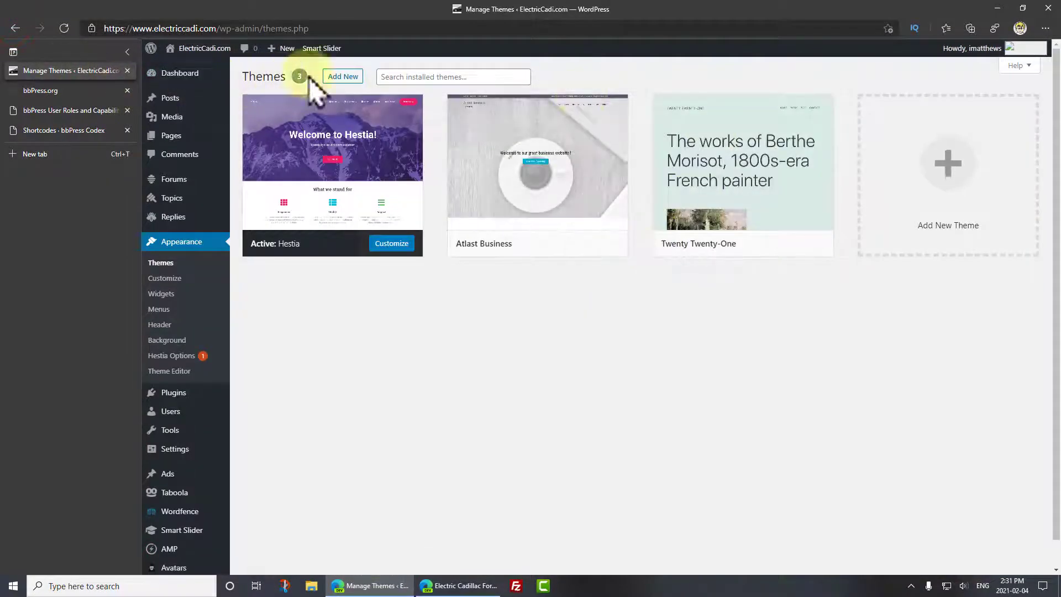
# Search for new themes with "magbook" and "divi bbpress", and install the Bizmart theme.
pyautogui.click(343, 77)
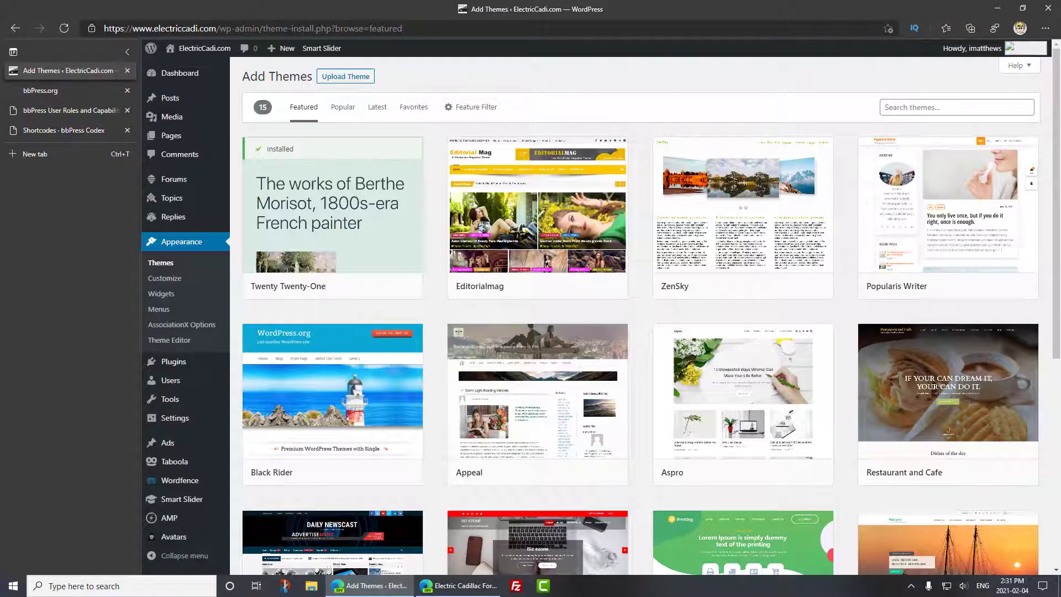
pyautogui.click(896, 106)
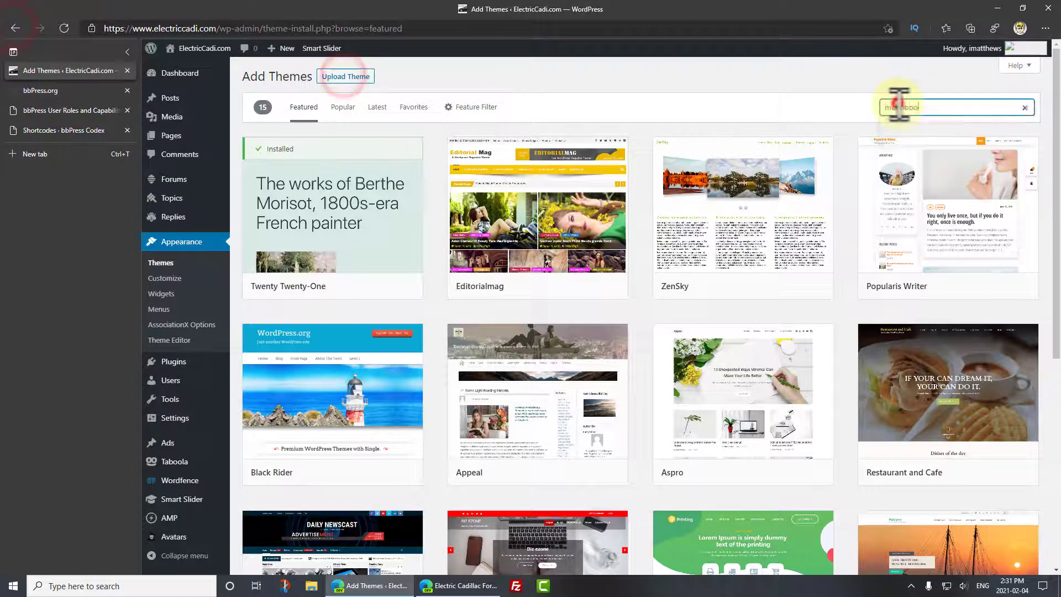
pyautogui.write('magbook')
pyautogui.doubleClick(948, 105)
pyautogui.write('bizmart')
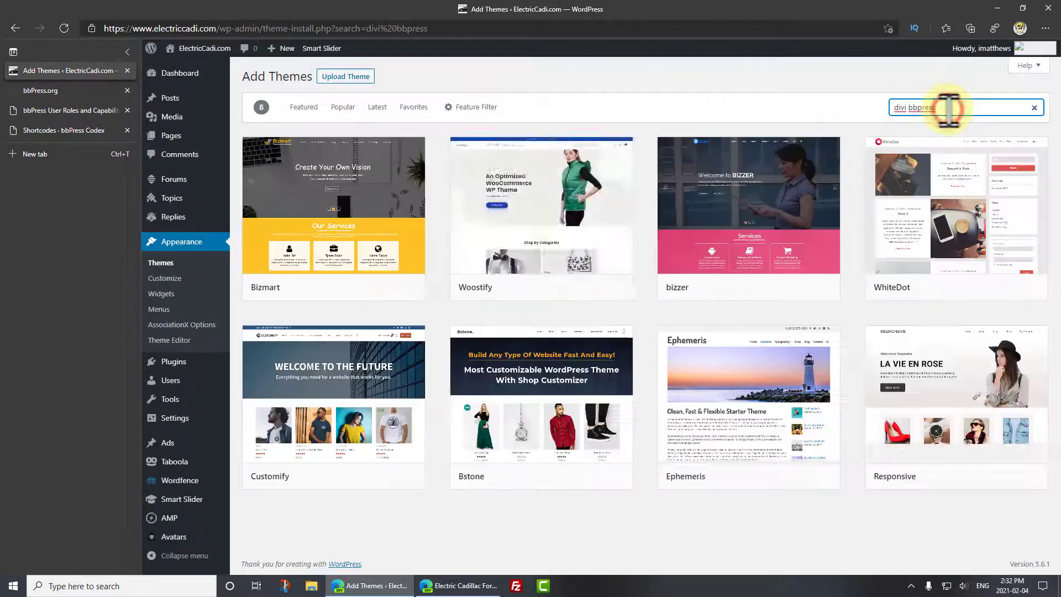
pyautogui.click(368, 191)
pyautogui.click(153, 52)
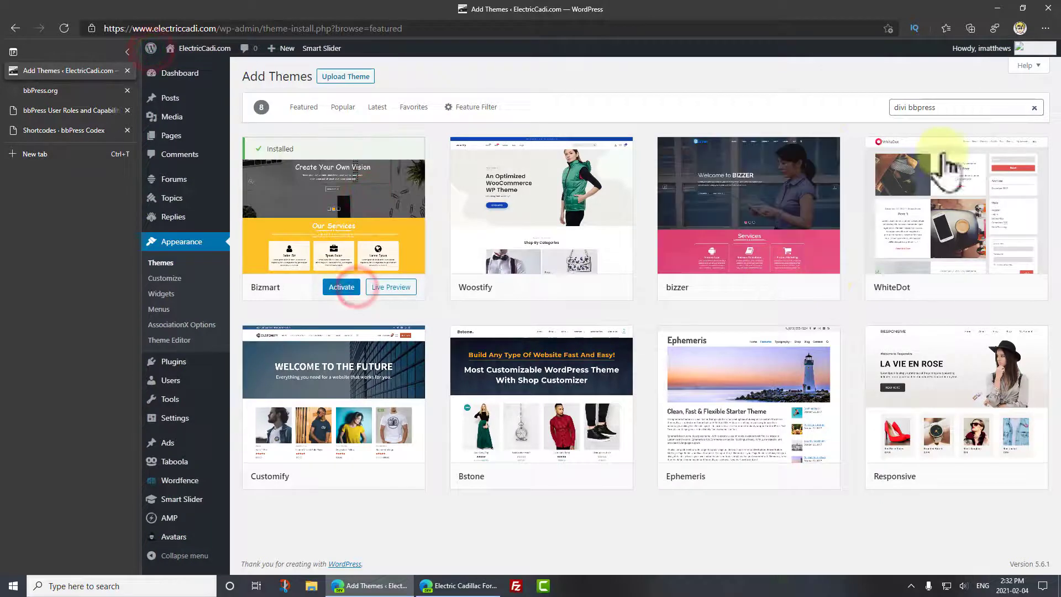
# Search for new themes with "shopping cart" and "ruby", and install and activate the Ruby theme.
pyautogui.doubleClick(949, 105)
pyautogui.write('shopping cart')
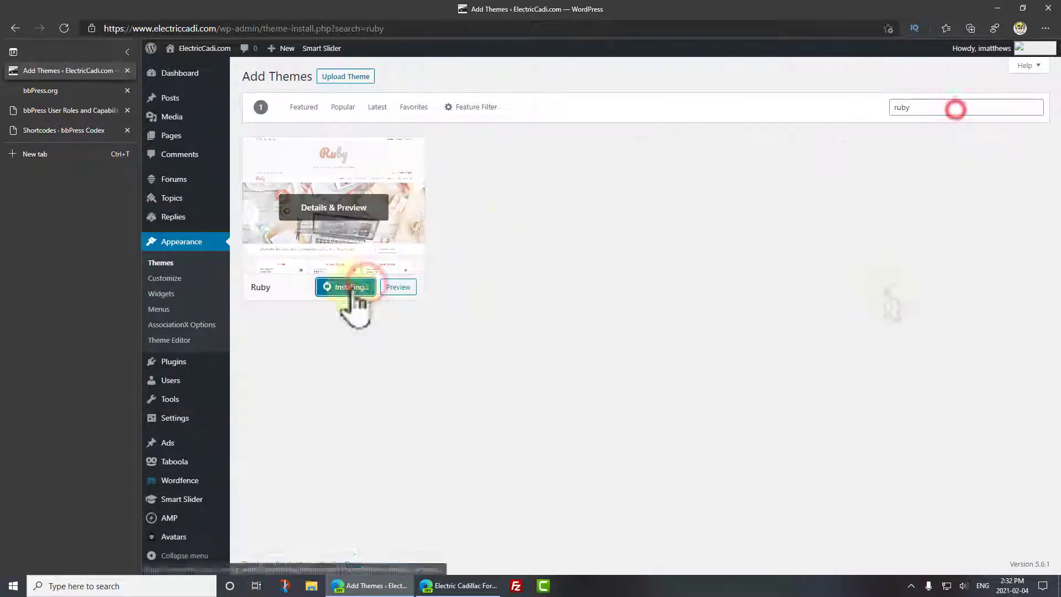
pyautogui.click(350, 287)
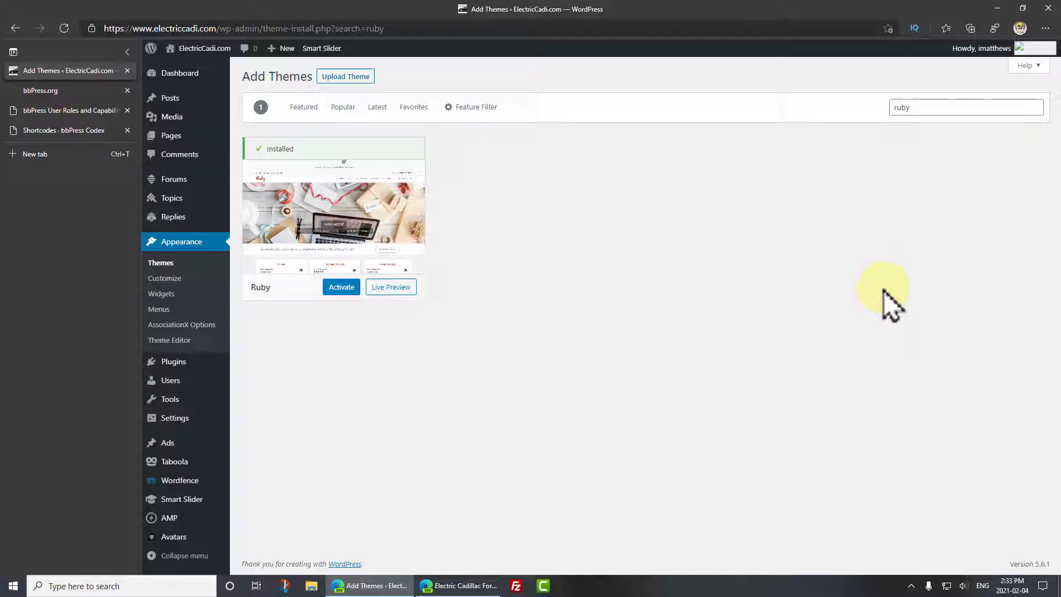
pyautogui.click(344, 290)
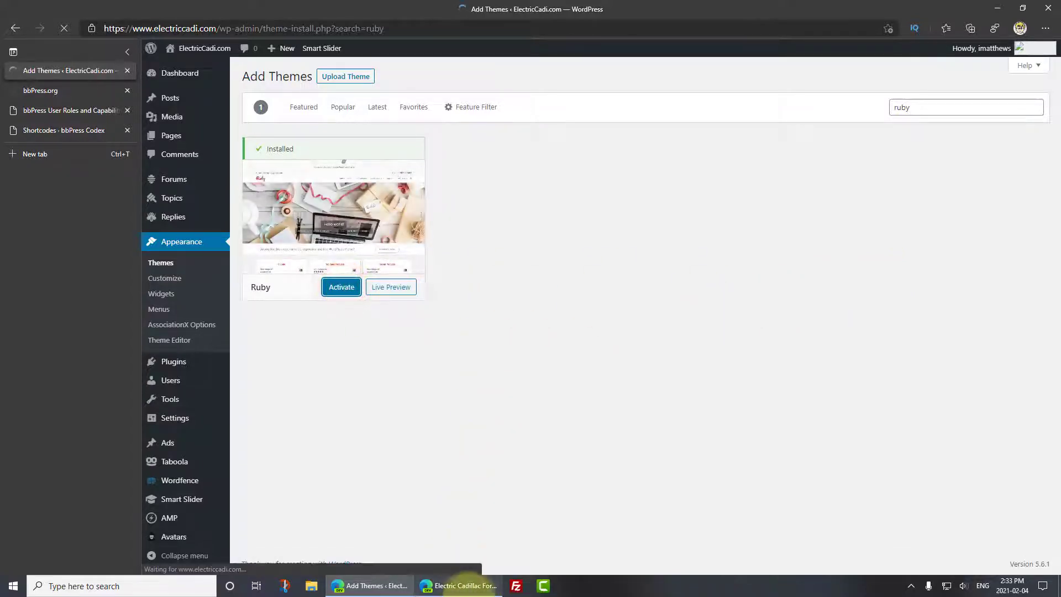
# Switch to the InPrivate window and examine the reloaded forum registration page and the Forum List page.
pyautogui.moveTo(464, 591)
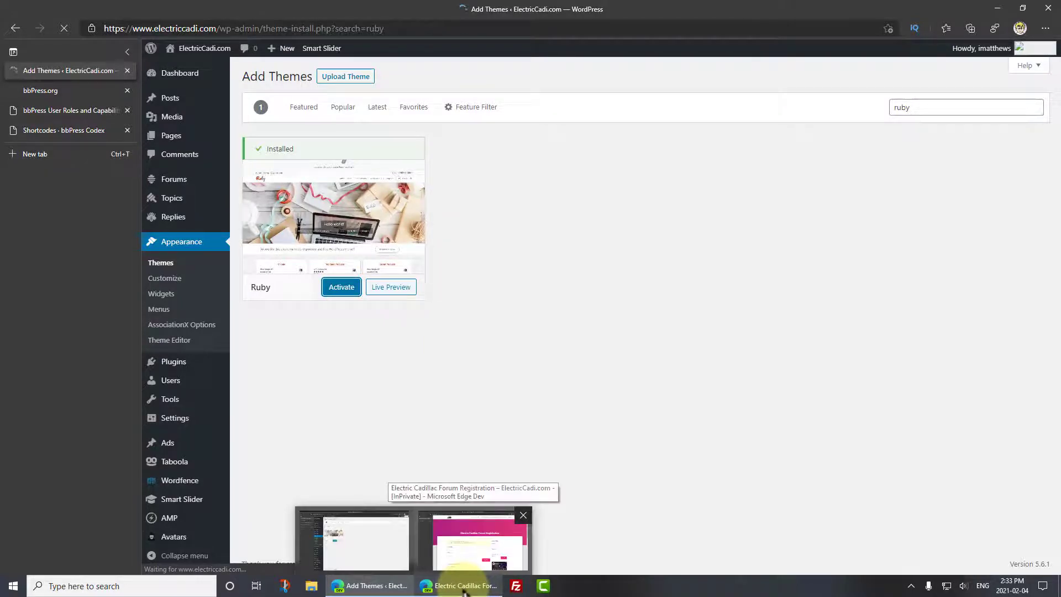
pyautogui.click(474, 545)
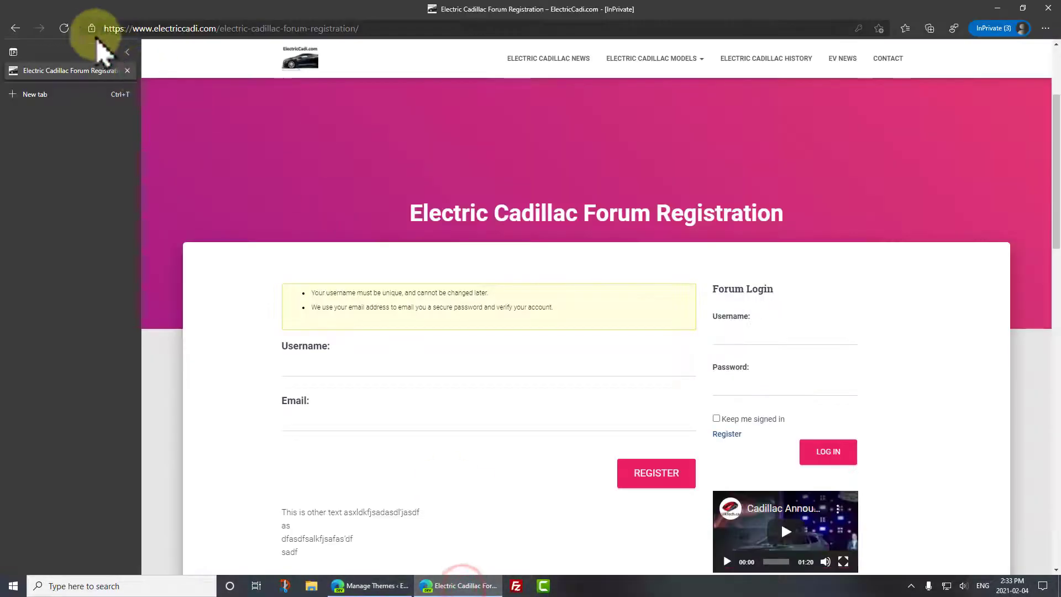
pyautogui.click(64, 28)
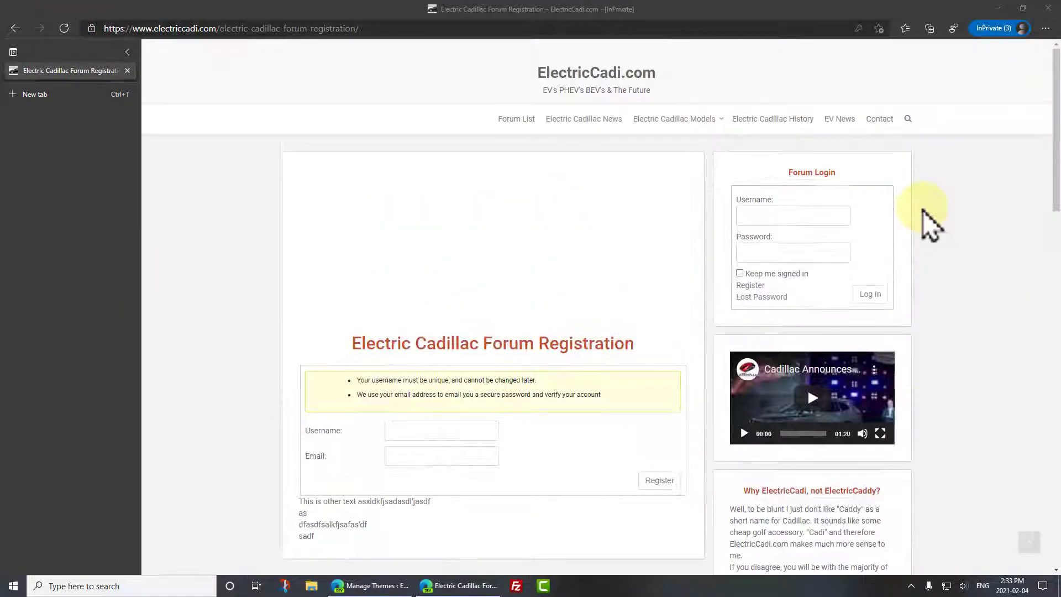
pyautogui.click(510, 119)
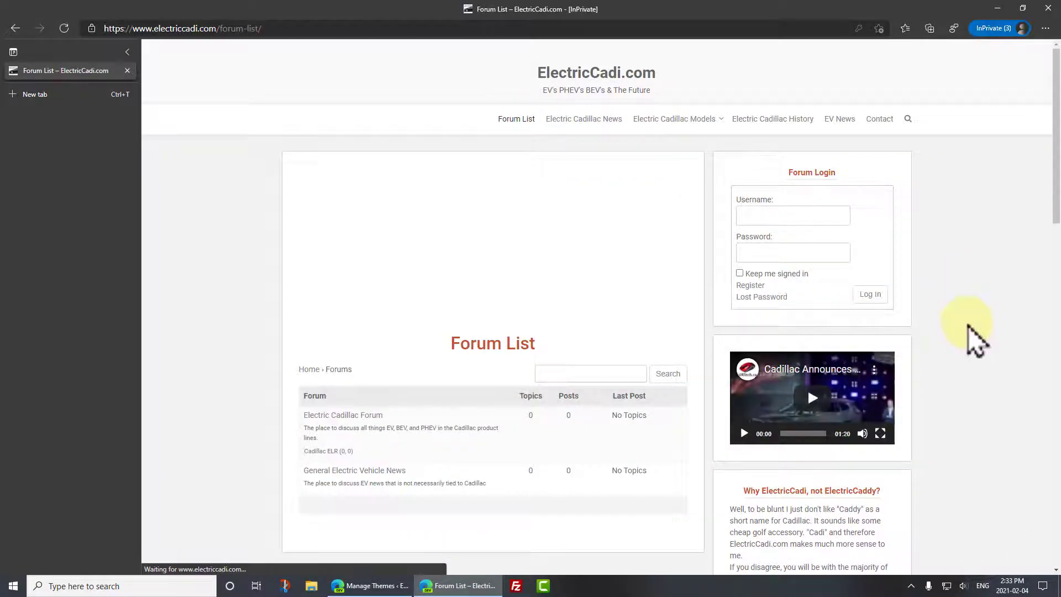
pyautogui.scroll(-4, 976, 340)
pyautogui.scroll(4, 973, 343)
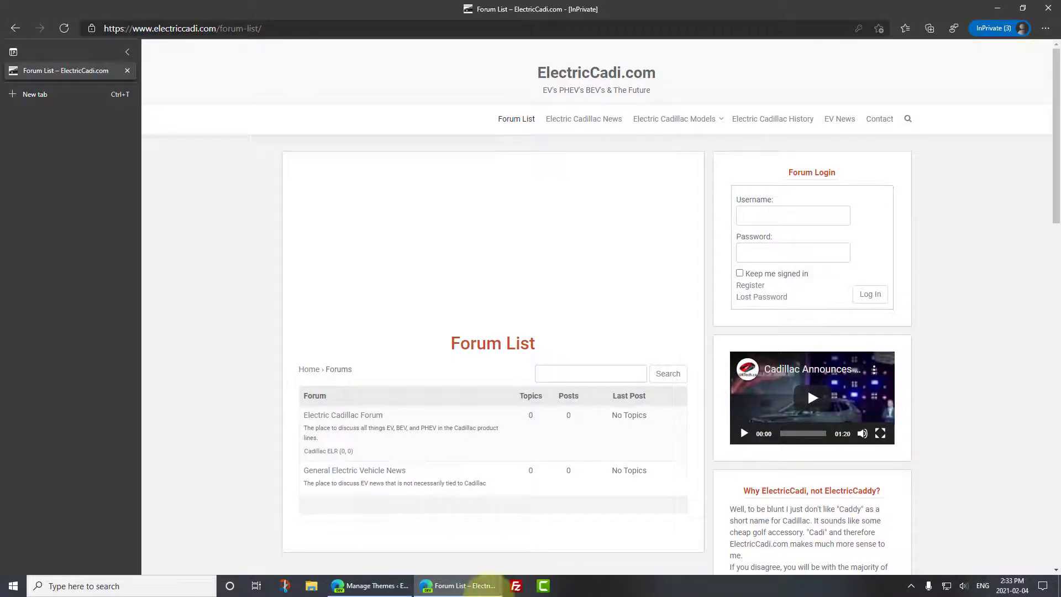
# Activate the Bizmart theme and check the registration and Forum List pages with it in the InPrivate window.
pyautogui.click(370, 585)
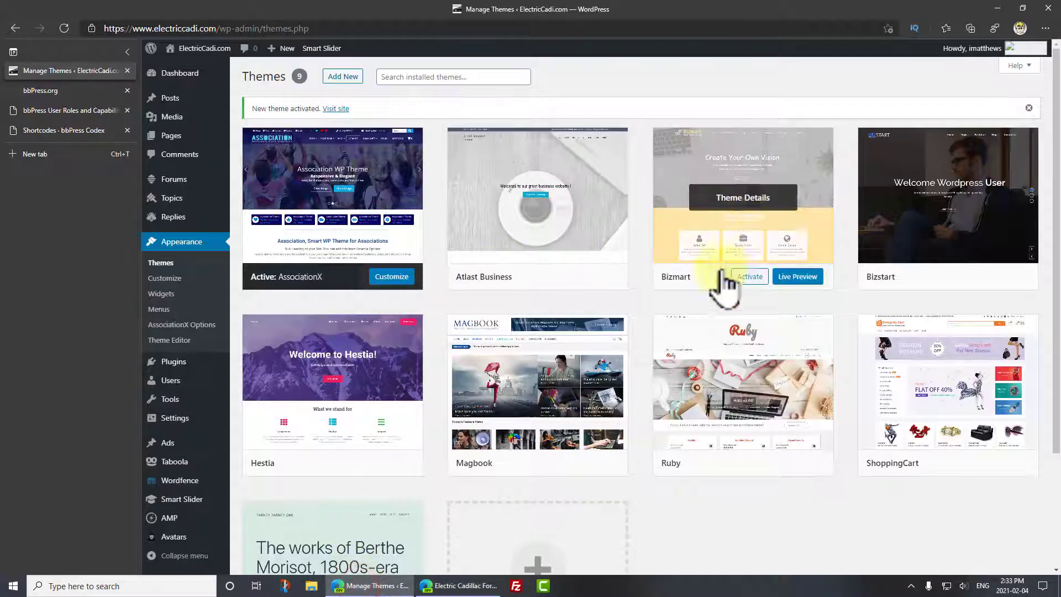
pyautogui.click(754, 276)
pyautogui.hotkey('alt', 'Tab')
pyautogui.click(65, 28)
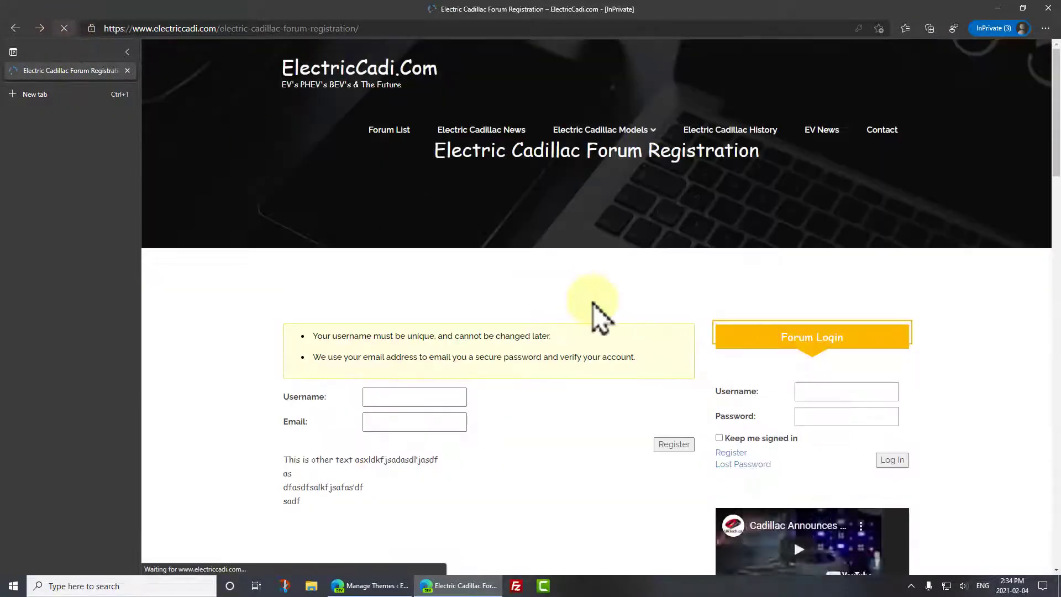
pyautogui.click(390, 133)
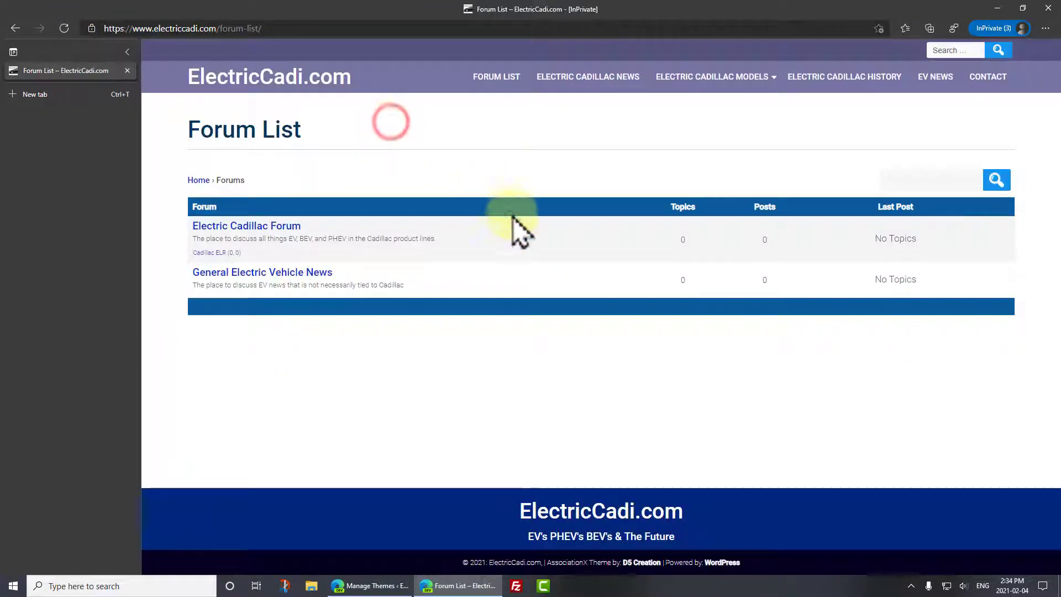
pyautogui.click(64, 29)
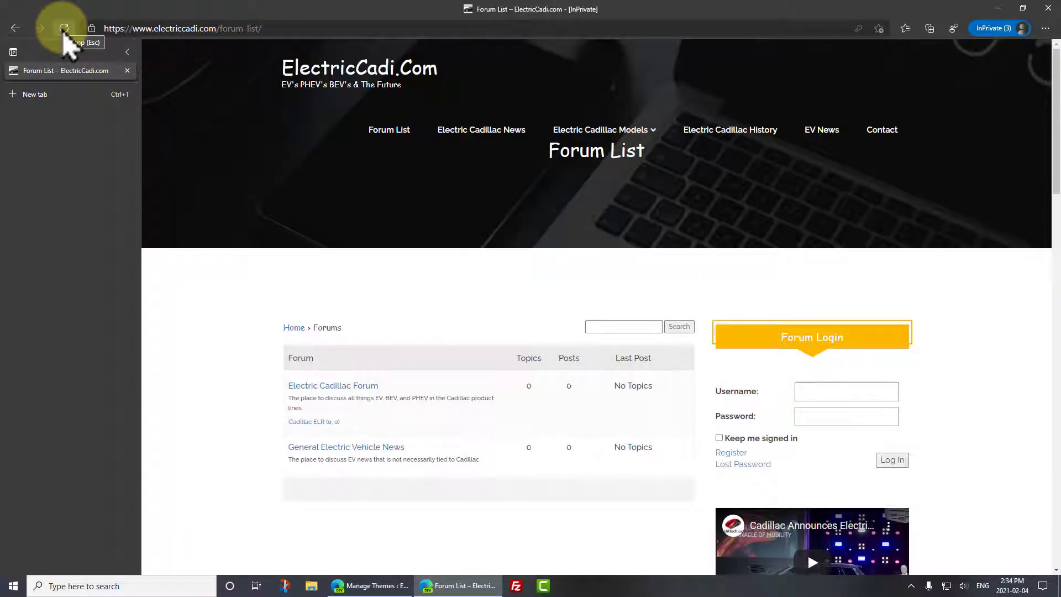
# Activate the Magbook theme and check the reloaded Forum List page with it in the InPrivate window.
pyautogui.hotkey('alt', 'Tab')
pyautogui.scroll(-5, 710, 422)
pyautogui.click(545, 316)
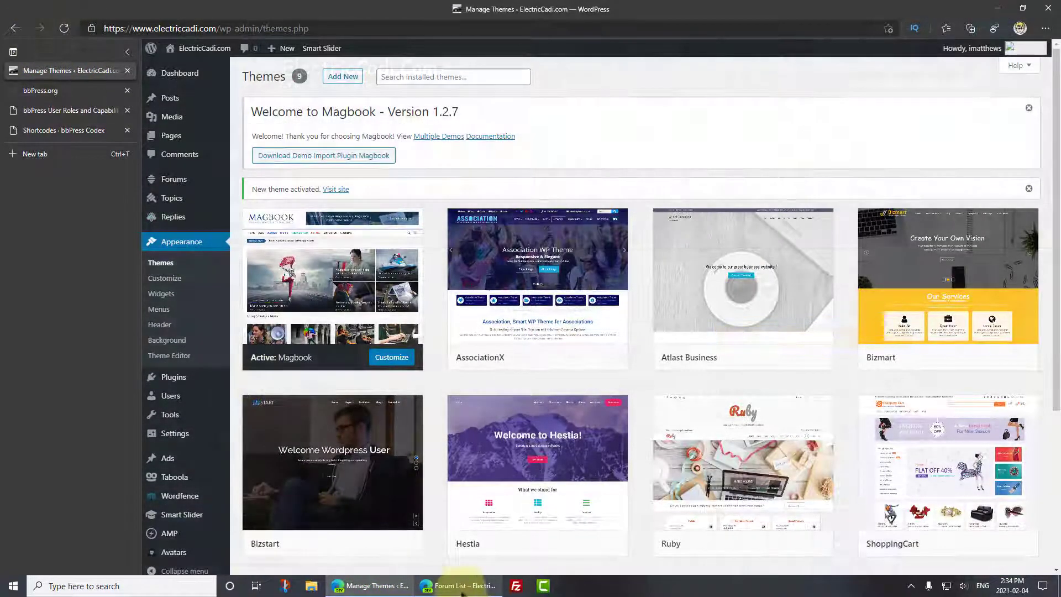
pyautogui.click(460, 585)
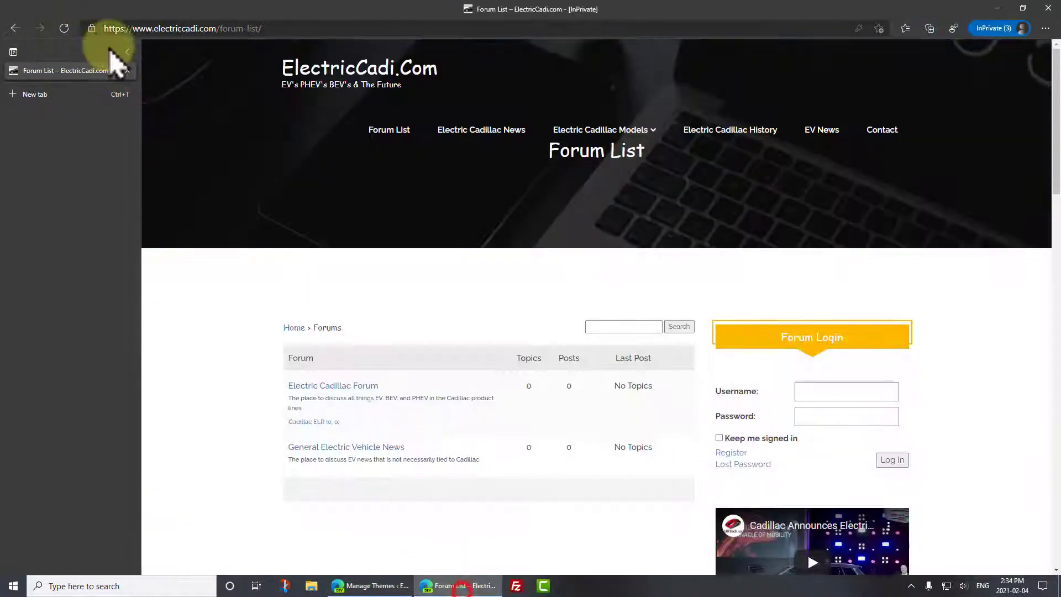
pyautogui.click(64, 29)
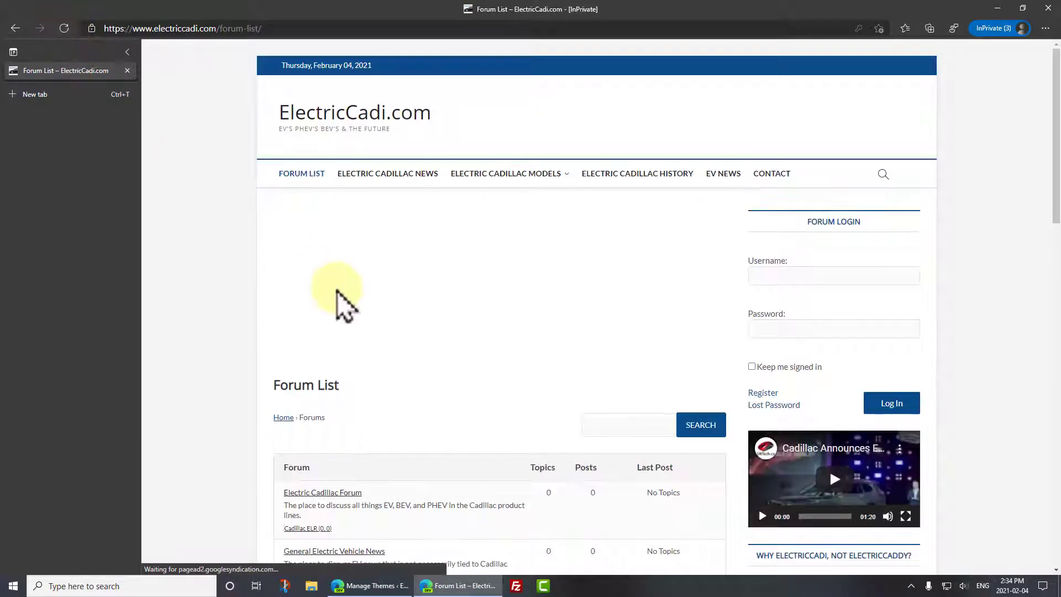
pyautogui.scroll(-7, 343, 298)
pyautogui.scroll(7, 351, 301)
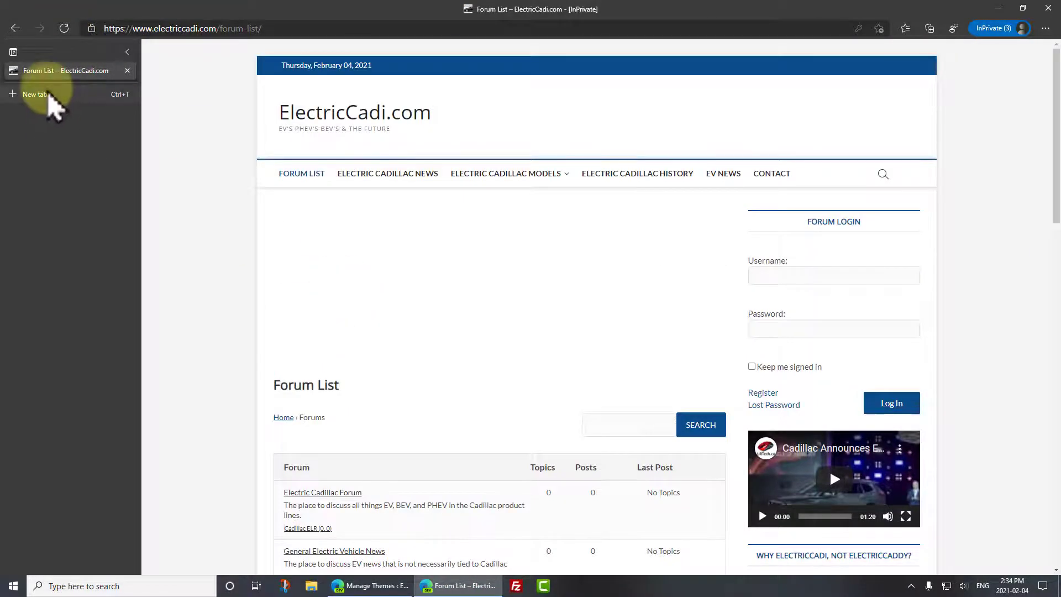
# Activate the Ruby theme in the signed-in window, and replace it with the ShoppingCart theme.
pyautogui.click(340, 585)
pyautogui.click(743, 543)
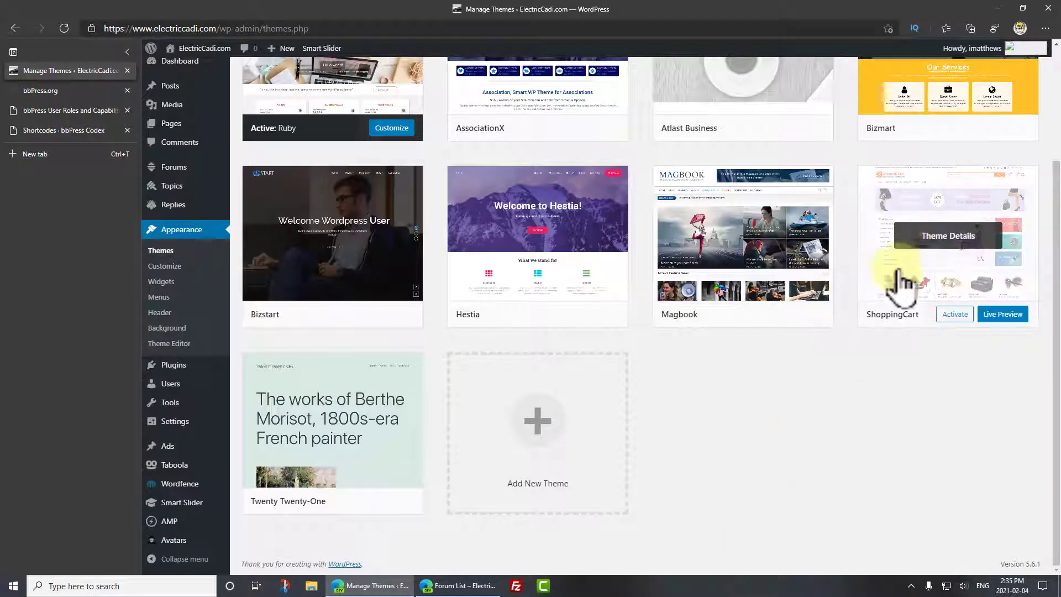
pyautogui.click(956, 315)
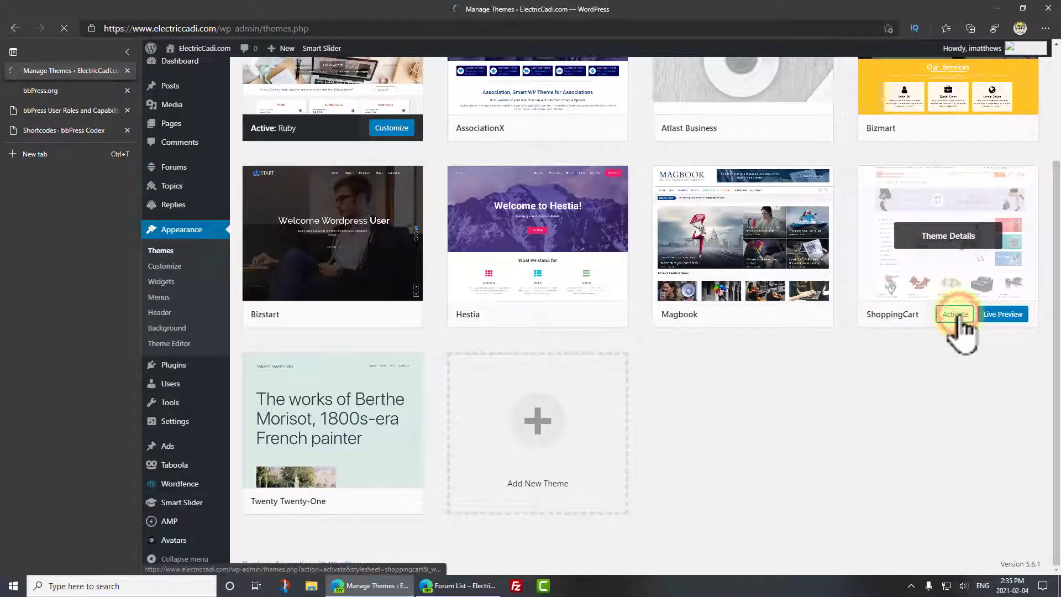
# Reload the Forum List page in the InPrivate window and examine how it displays with the ShoppingCart theme.
pyautogui.hotkey('alt', 'Tab')
pyautogui.click(64, 28)
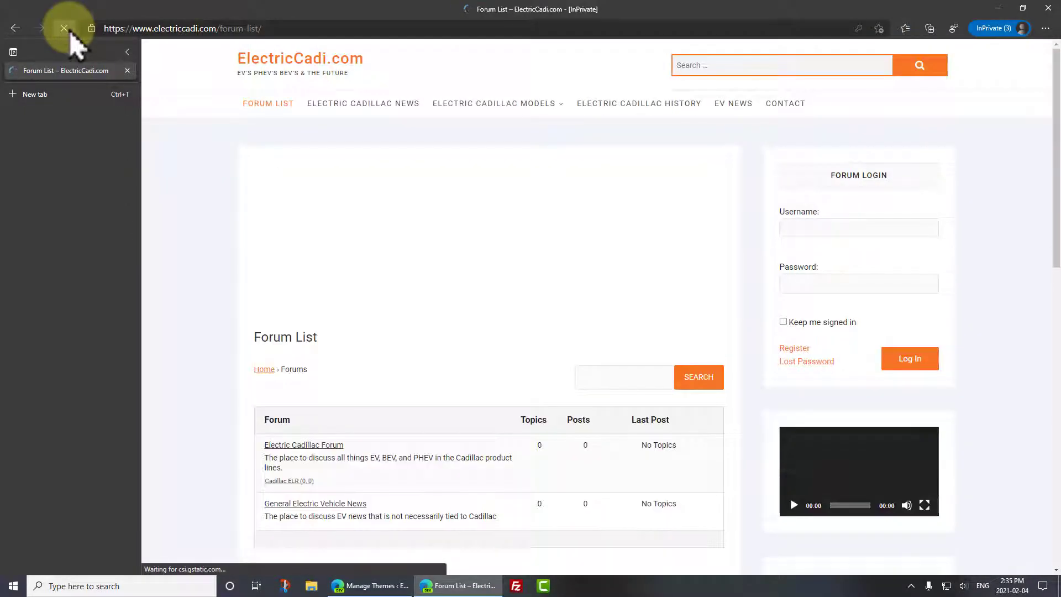
pyautogui.scroll(-4, 272, 244)
pyautogui.scroll(4, 273, 251)
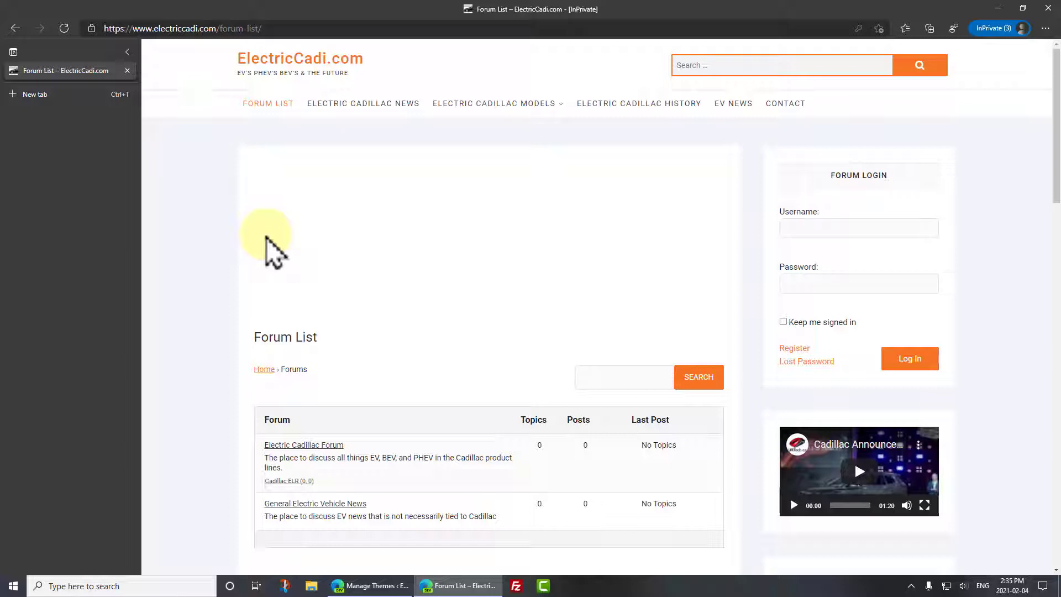
pyautogui.click(558, 264)
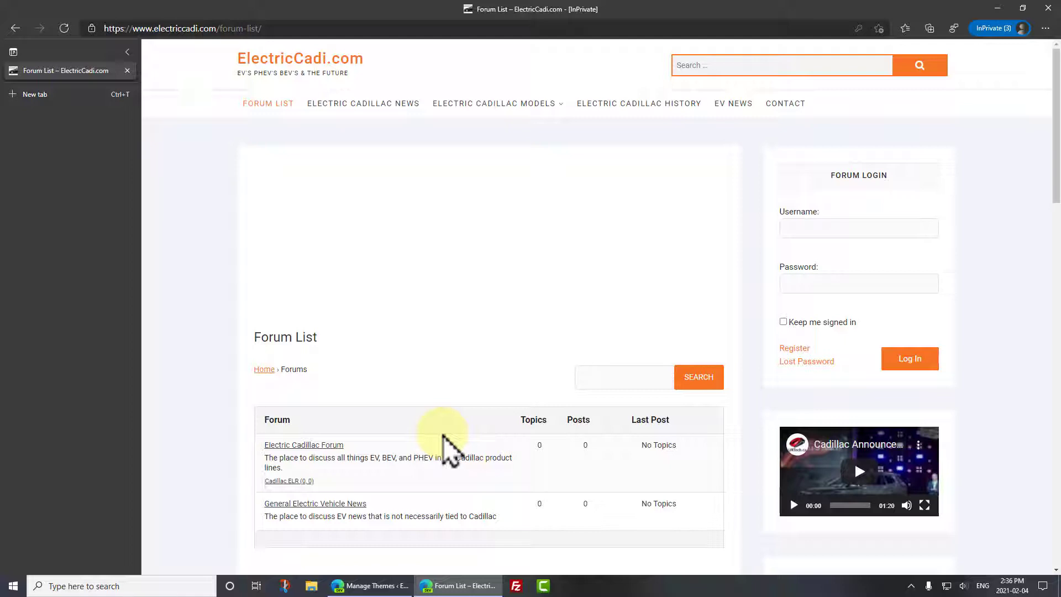
# Return to the signed-in window, open the installed plugins and activate bbPress WP Tweaks.
pyautogui.moveTo(371, 590)
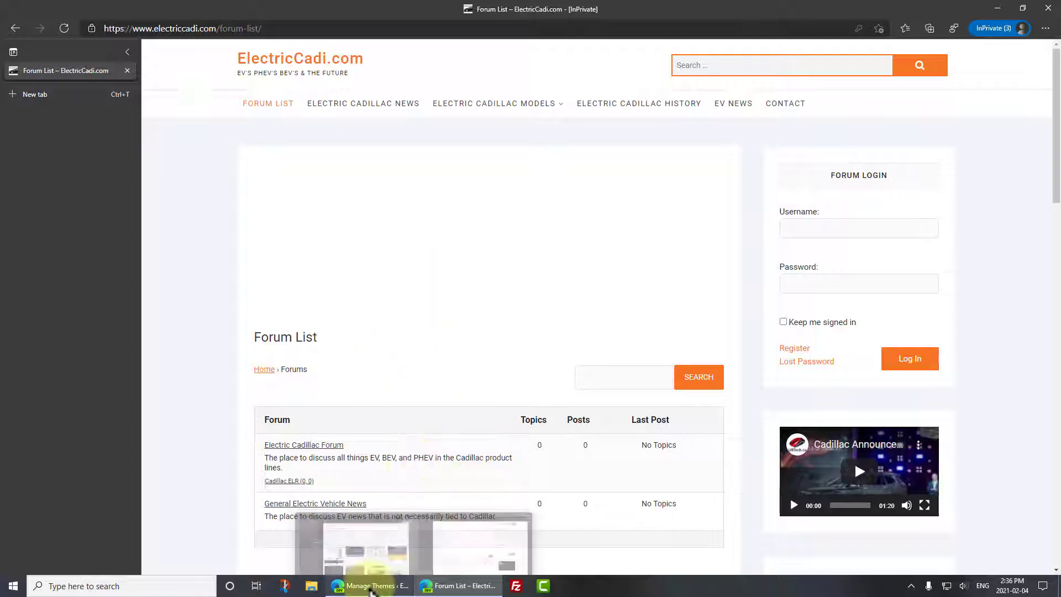
pyautogui.click(366, 547)
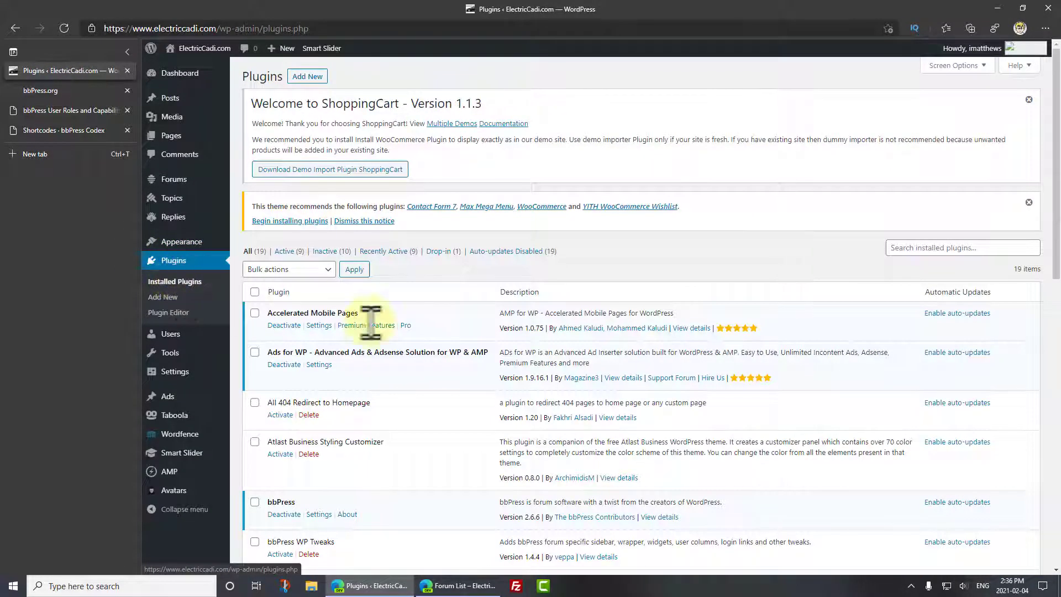
pyautogui.scroll(-4, 449, 342)
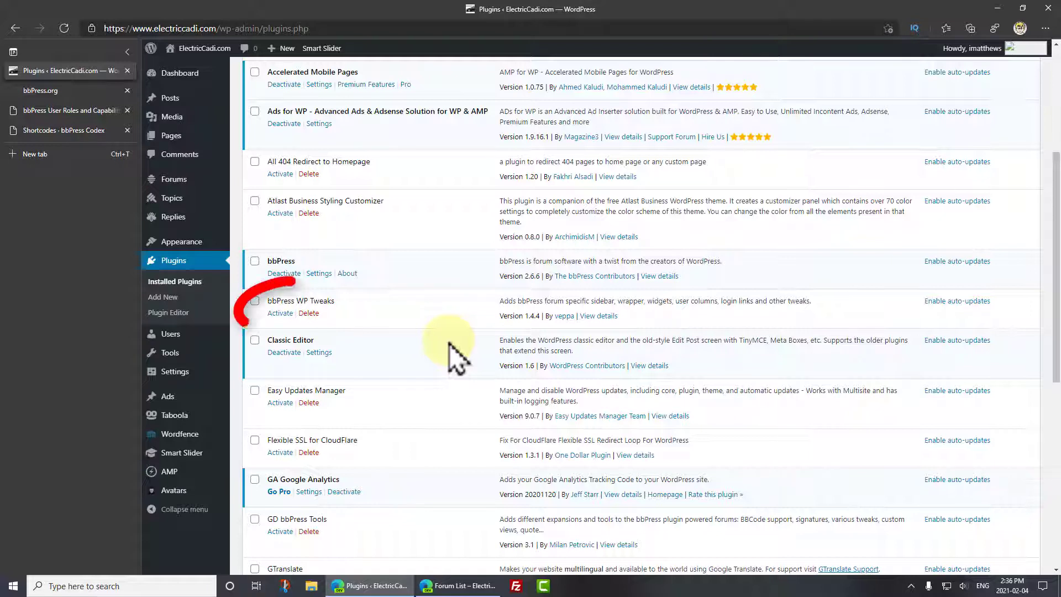
pyautogui.click(280, 314)
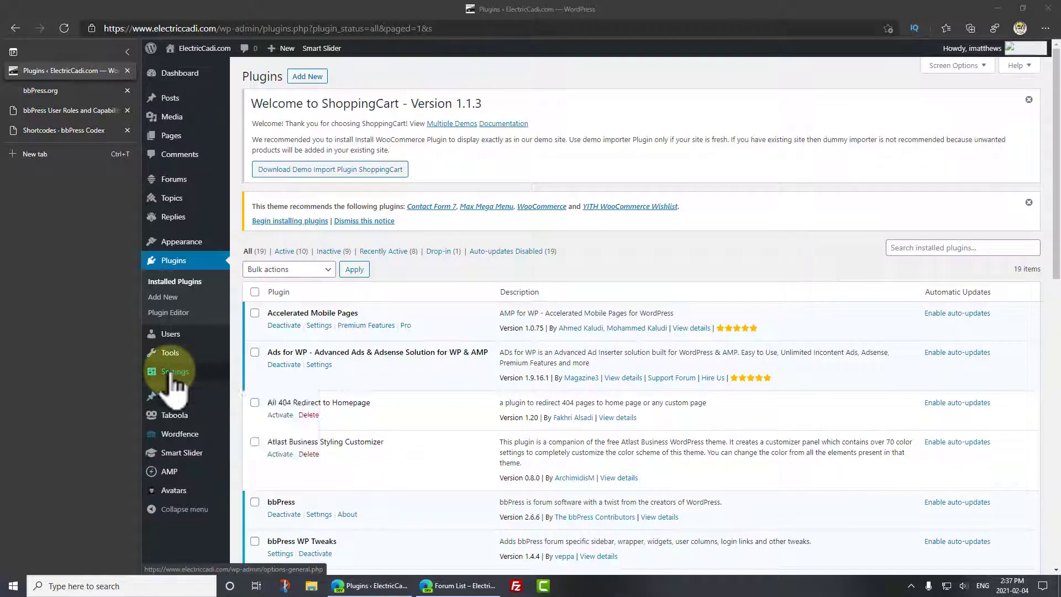
# Open the bbPress WP Tweaks settings and review the forum wrapper, sidebar, forum tweaks and widget options.
pyautogui.moveTo(174, 381)
pyautogui.click(278, 515)
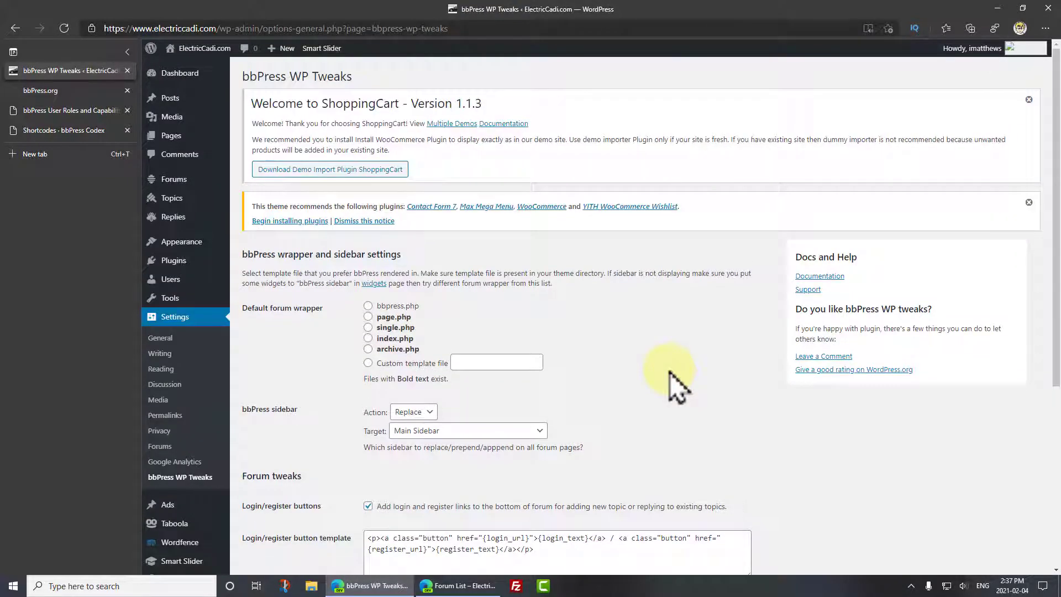
pyautogui.scroll(-3, 668, 373)
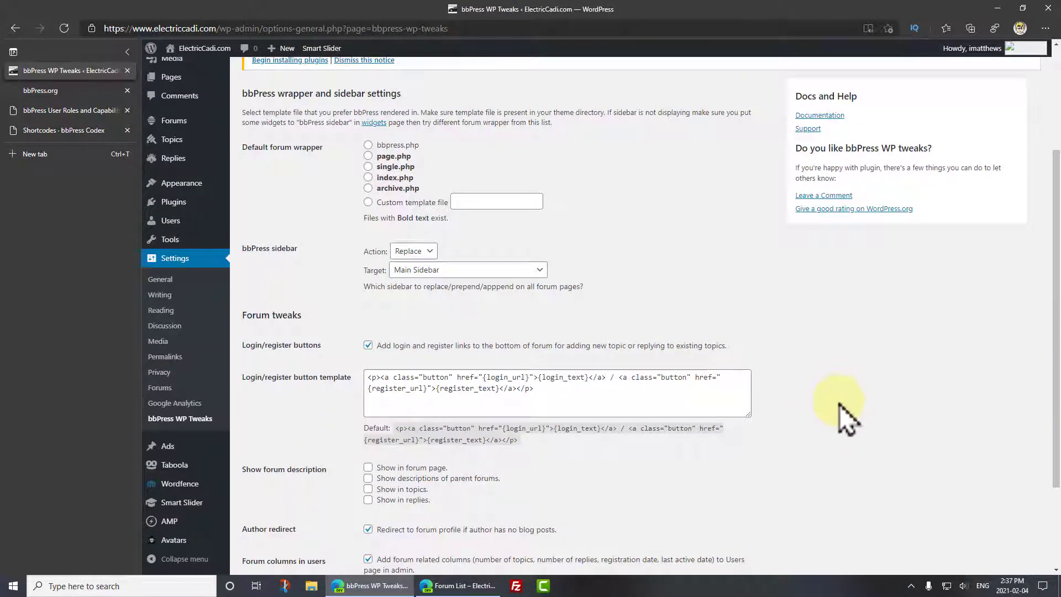
pyautogui.scroll(-3, 846, 417)
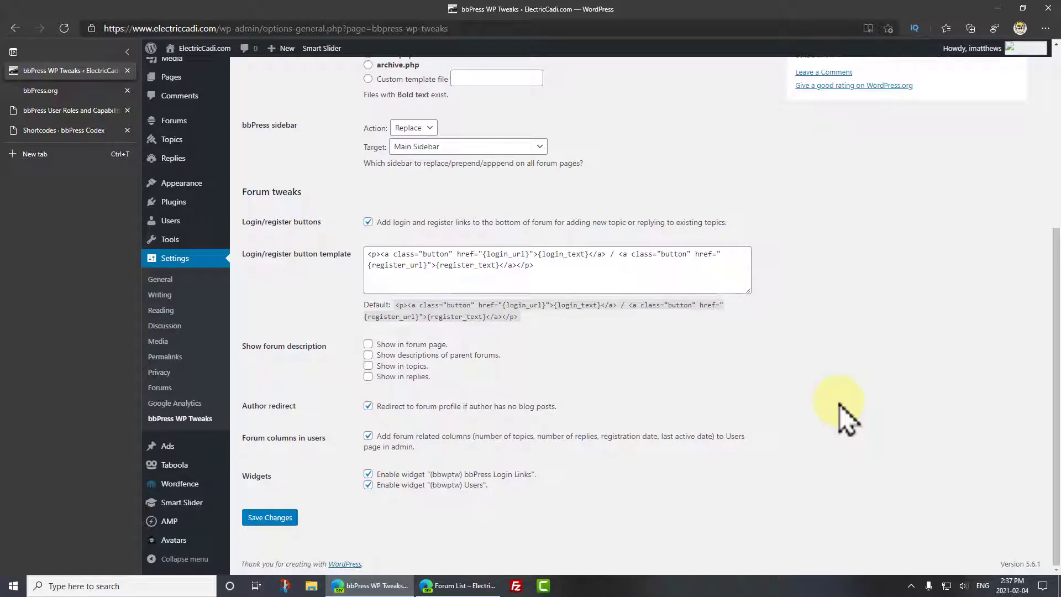
pyautogui.scroll(4, 846, 417)
pyautogui.scroll(1, 846, 417)
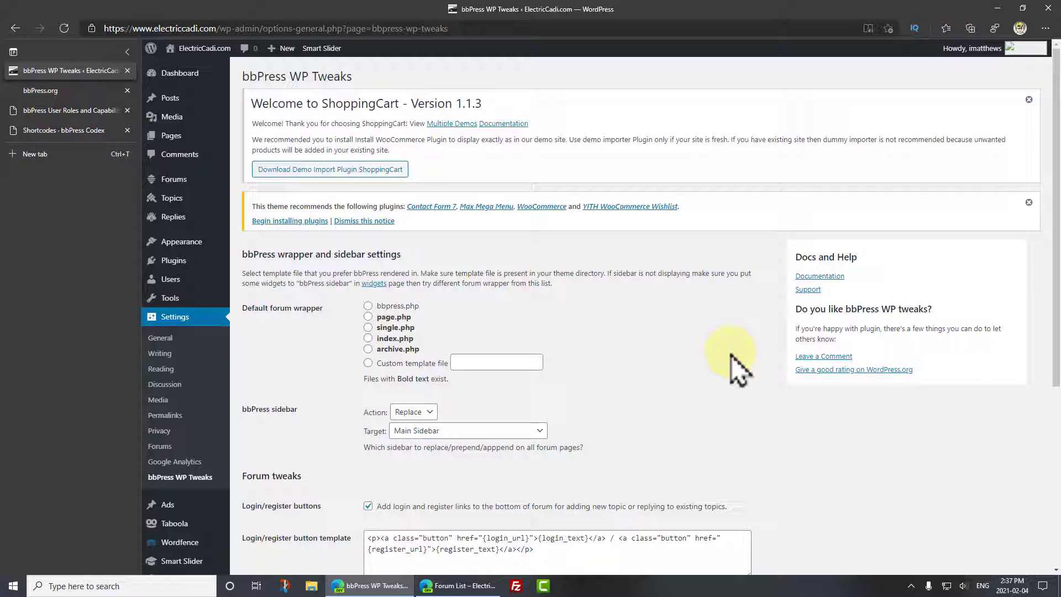
# Deactivate the bbPress WP Tweaks plugin and activate GD bbPress Tools in the installed plugins list.
pyautogui.click(169, 261)
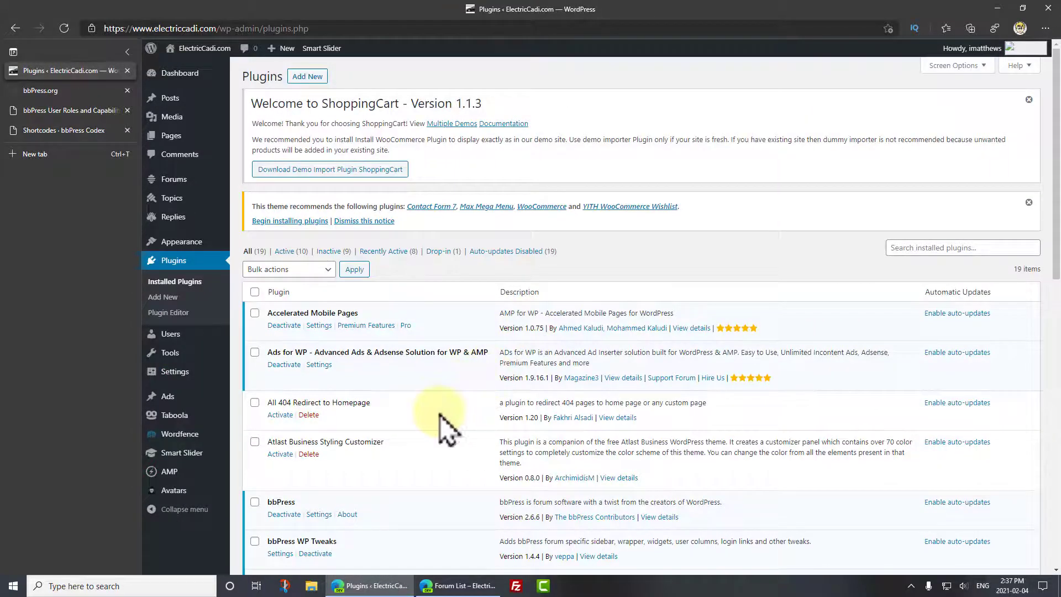
pyautogui.scroll(-3, 387, 409)
pyautogui.click(328, 392)
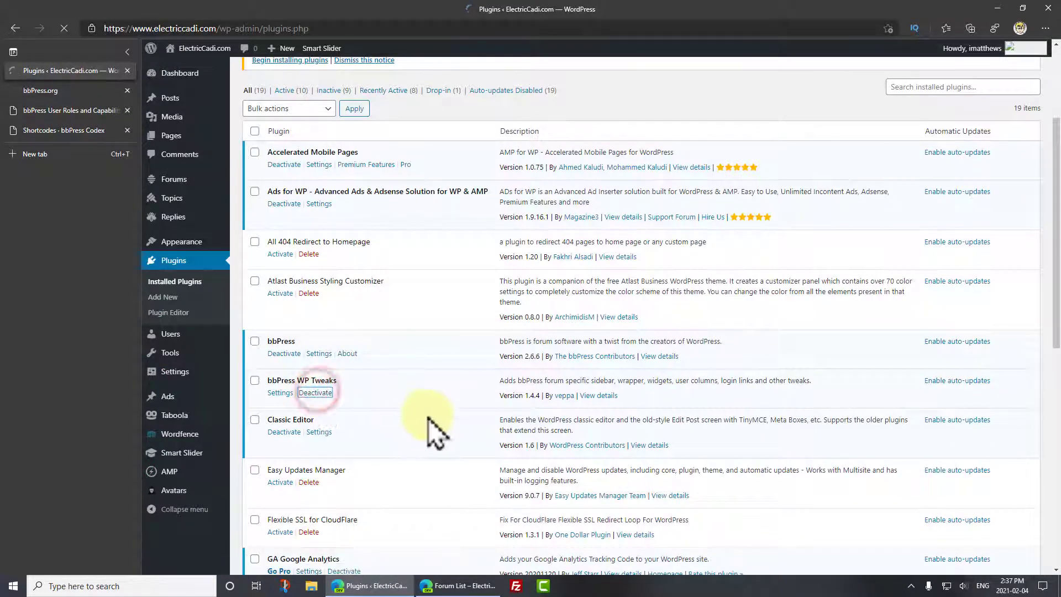
pyautogui.scroll(-4, 429, 420)
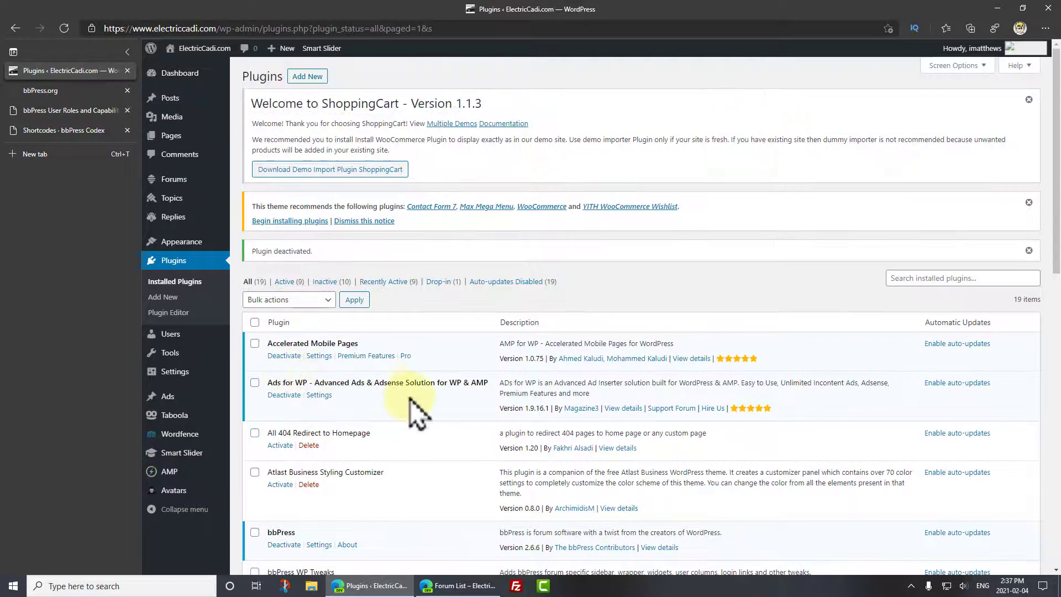
pyautogui.scroll(-10, 410, 407)
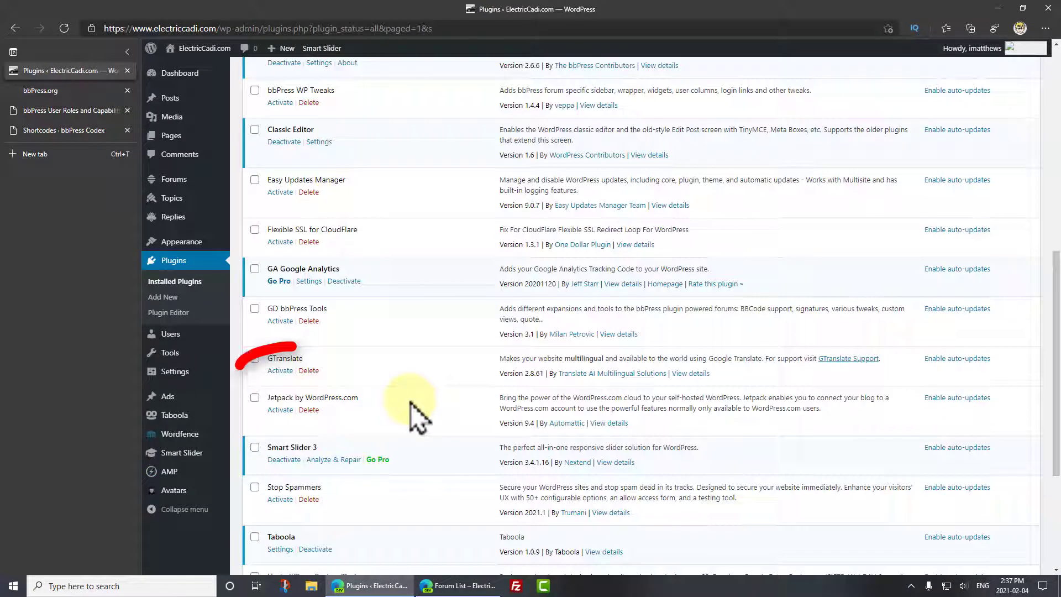
pyautogui.click(281, 321)
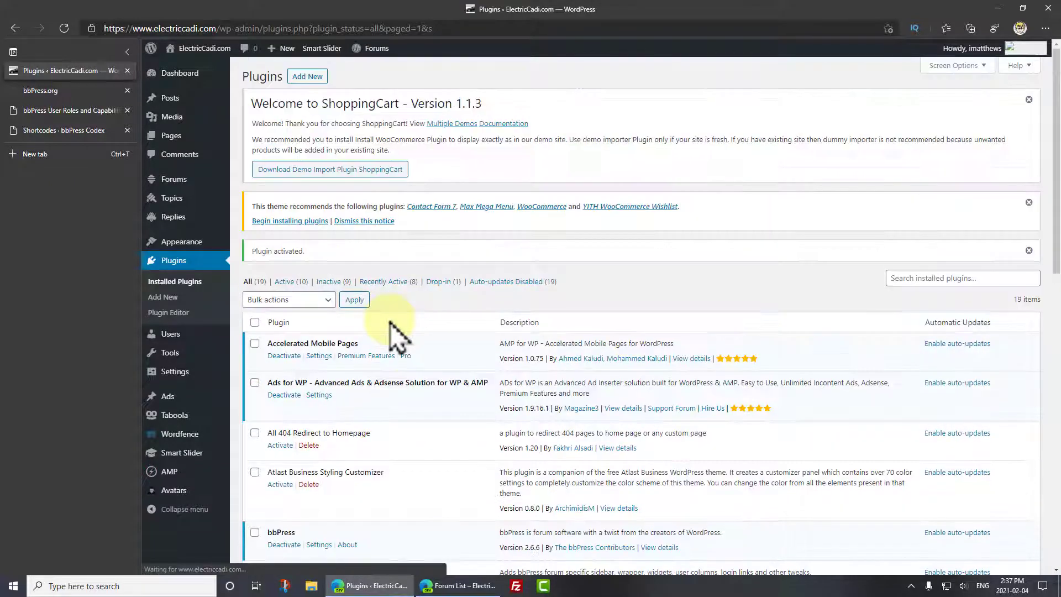
# Open the GD bbPress Tools settings and examine the quote, toolbar menu, user signature and admin access options.
pyautogui.moveTo(175, 185)
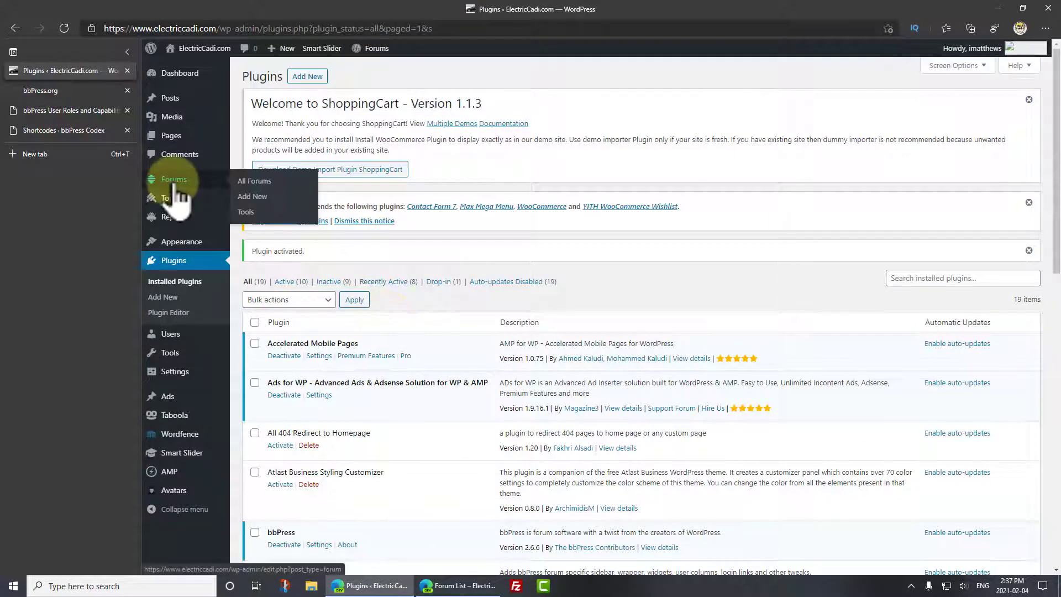
pyautogui.click(243, 214)
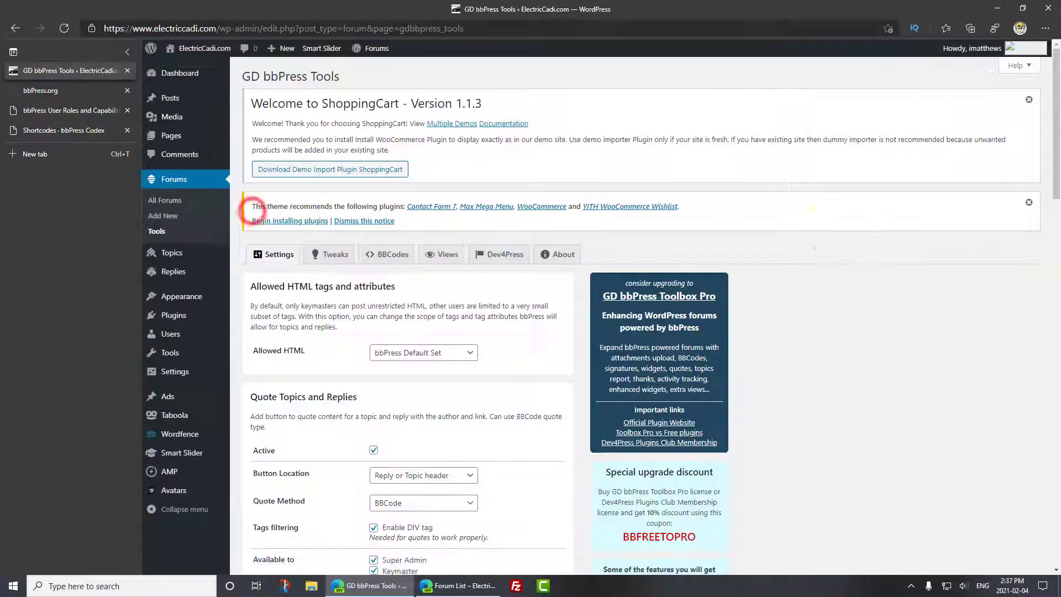
pyautogui.scroll(-4, 801, 331)
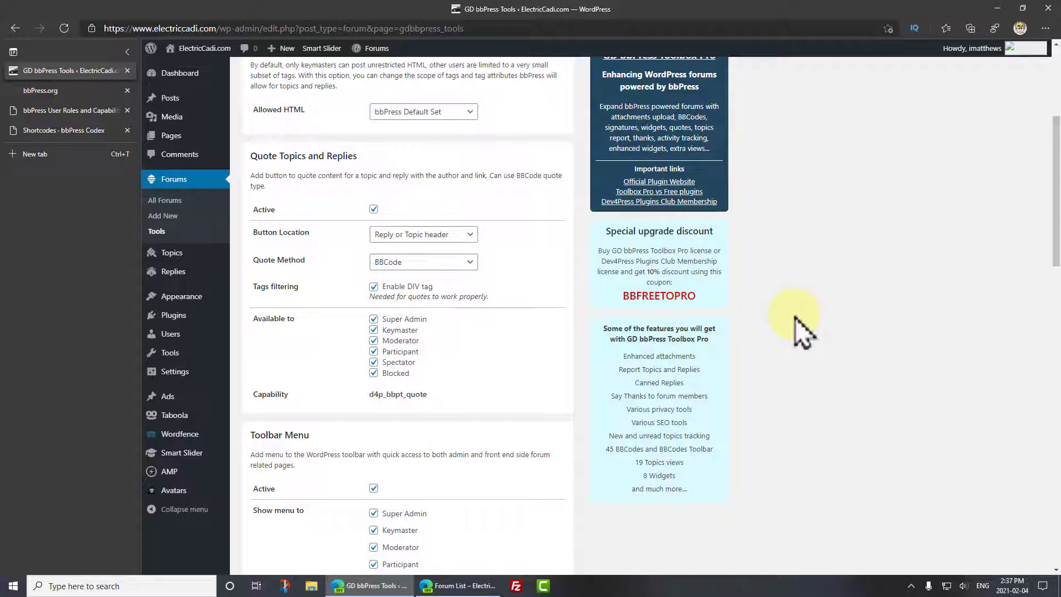
pyautogui.scroll(-5, 796, 318)
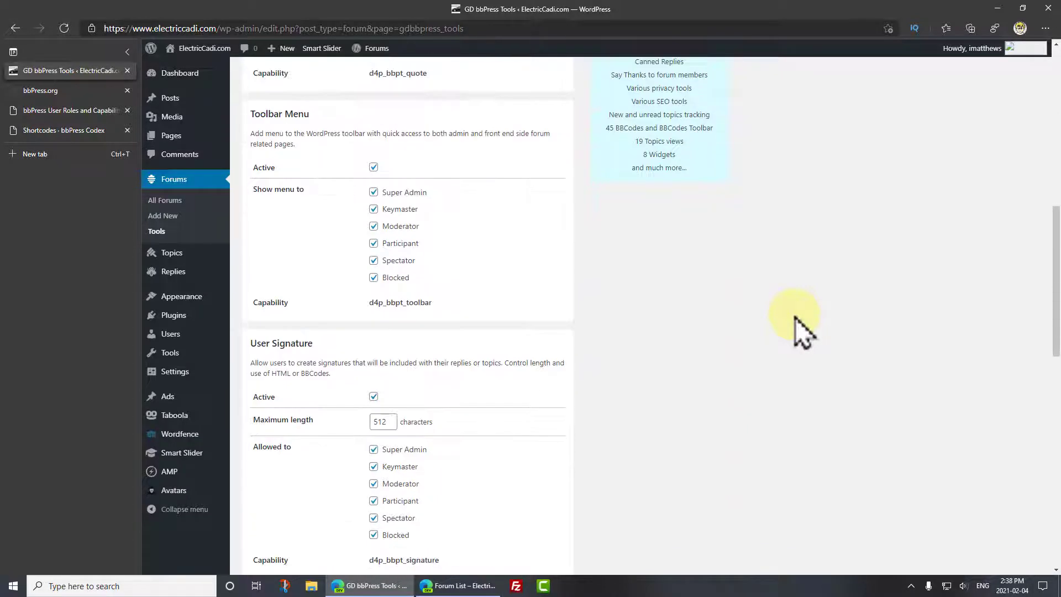
pyautogui.scroll(-5, 796, 319)
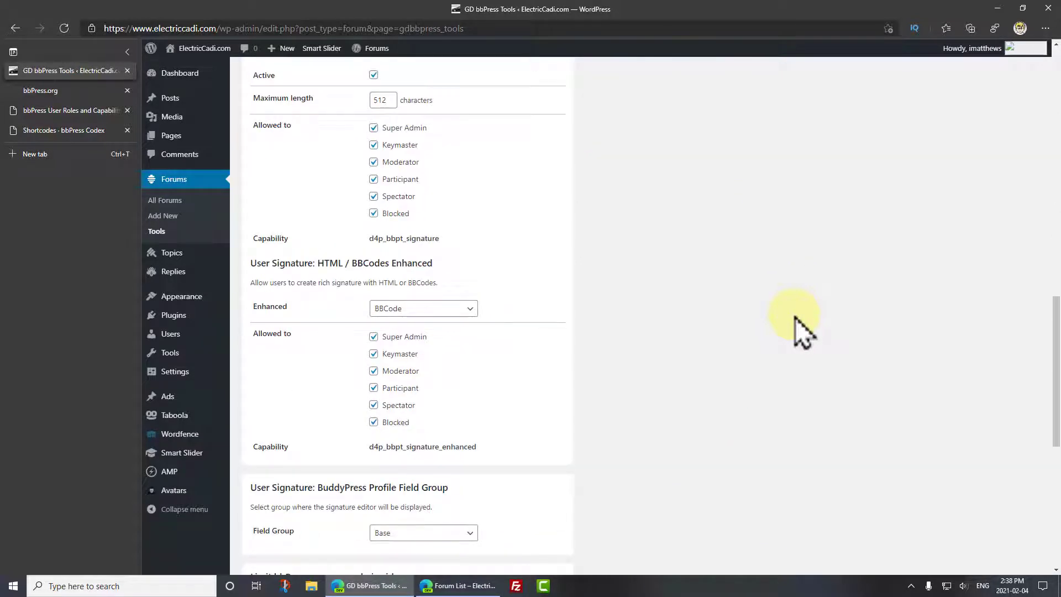
pyautogui.scroll(-5, 801, 330)
pyautogui.scroll(-2, 796, 318)
pyautogui.scroll(20, 795, 315)
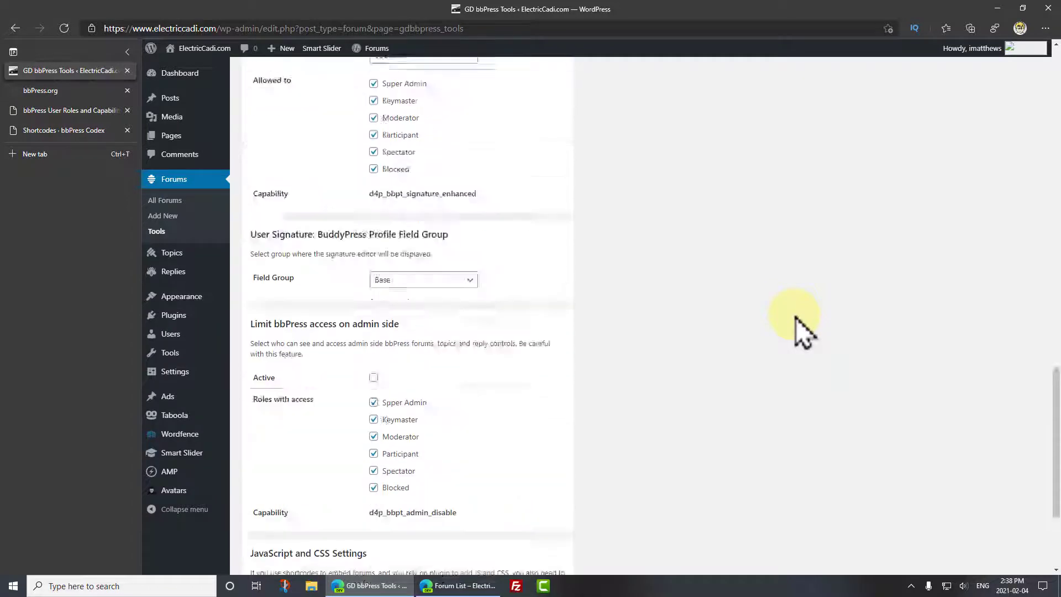
# Examine the Tweaks, BBCodes and Views options of GD bbPress Tools.
pyautogui.click(335, 254)
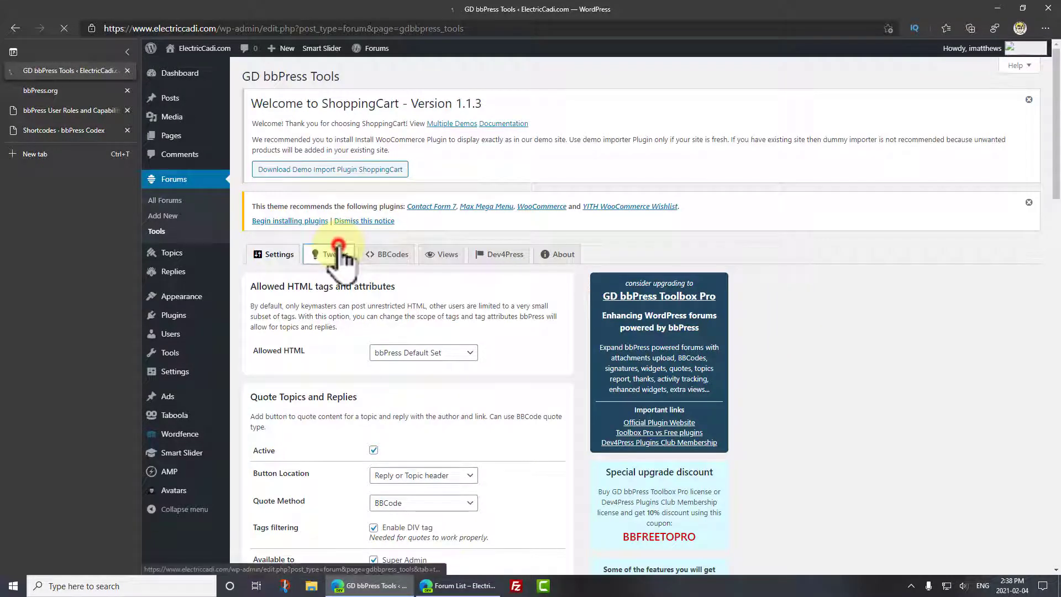
pyautogui.scroll(-3, 543, 346)
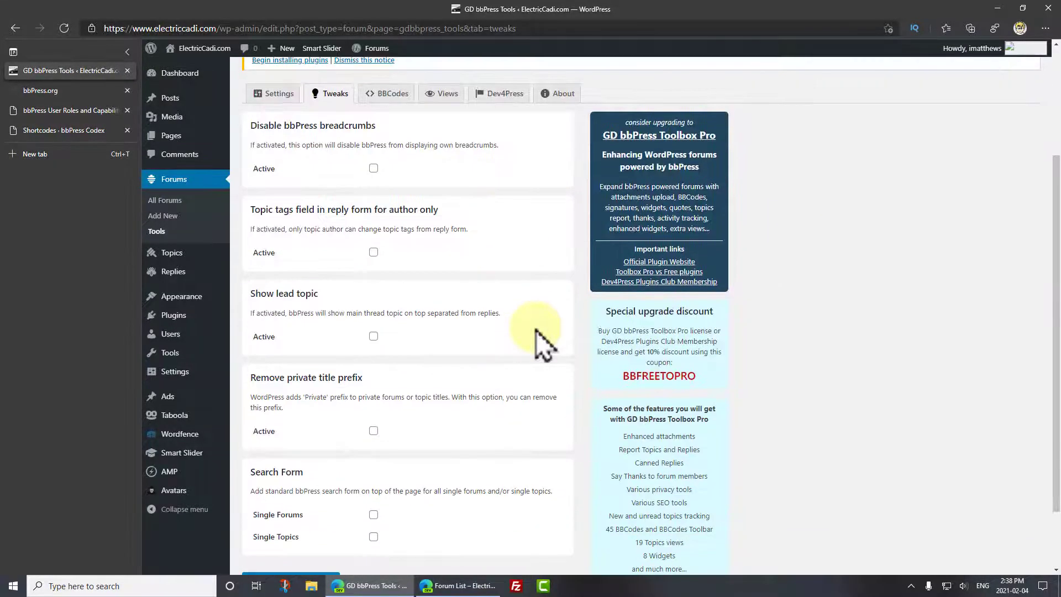
pyautogui.scroll(-2, 536, 330)
pyautogui.scroll(6, 498, 321)
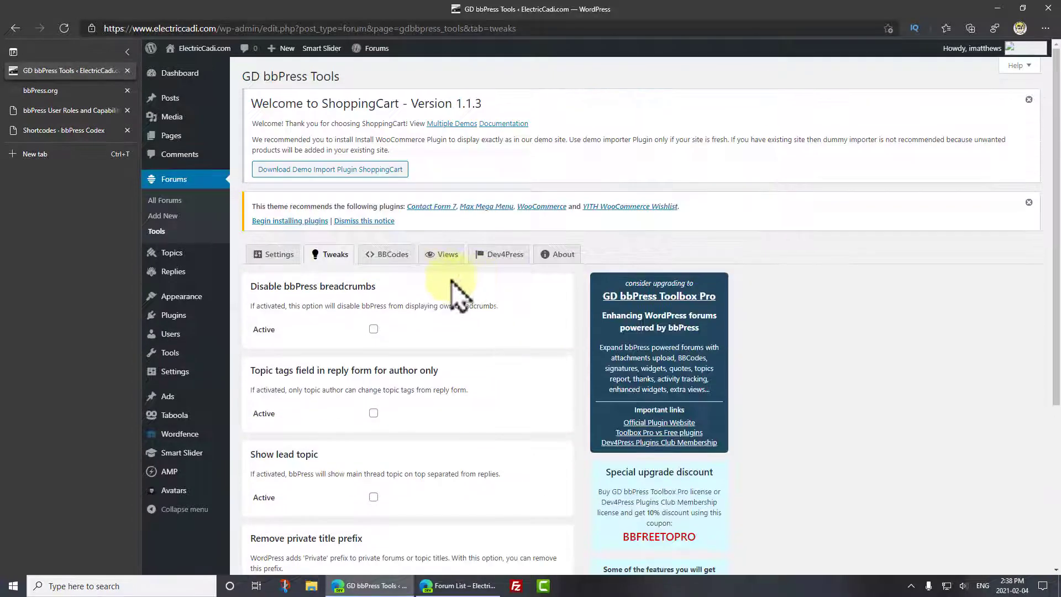
pyautogui.click(391, 254)
pyautogui.scroll(-13, 788, 376)
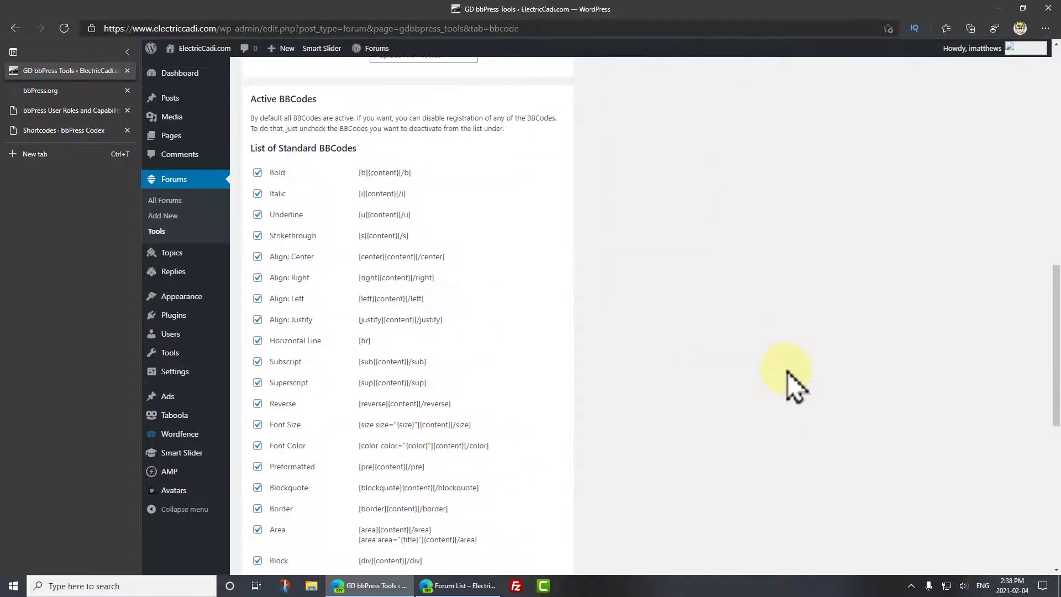
pyautogui.scroll(-4, 788, 371)
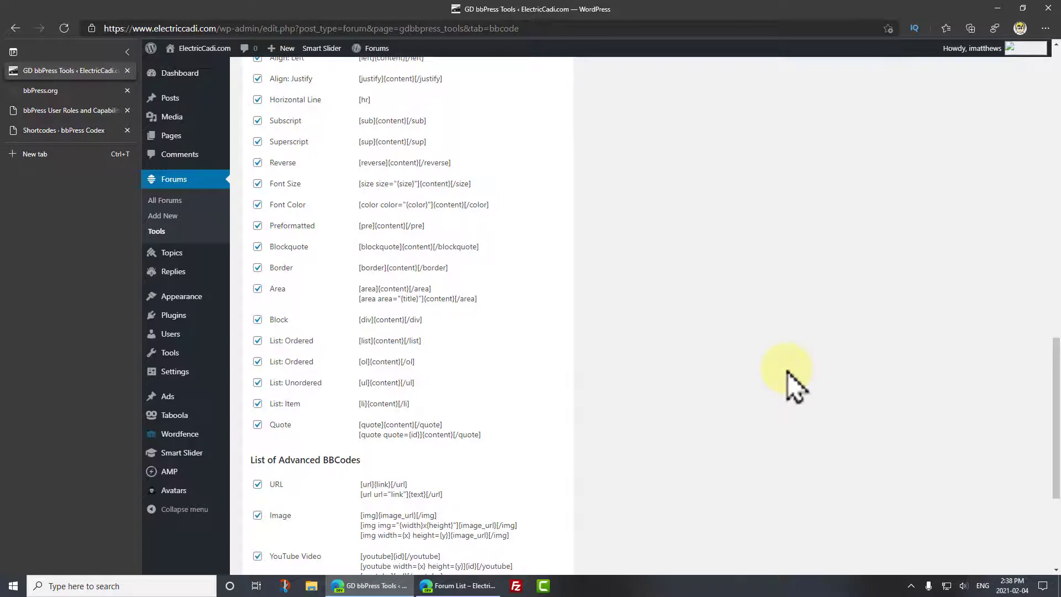
pyautogui.scroll(15, 787, 371)
pyautogui.click(448, 256)
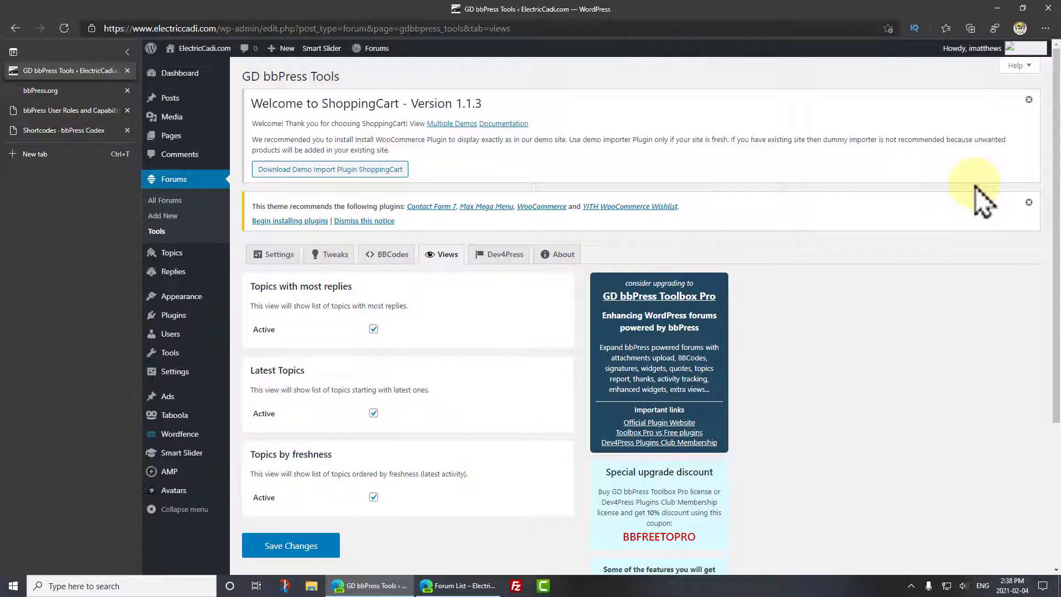
# Open the theme customizer, view the Additional CSS section and leave the customizer.
pyautogui.moveTo(170, 321)
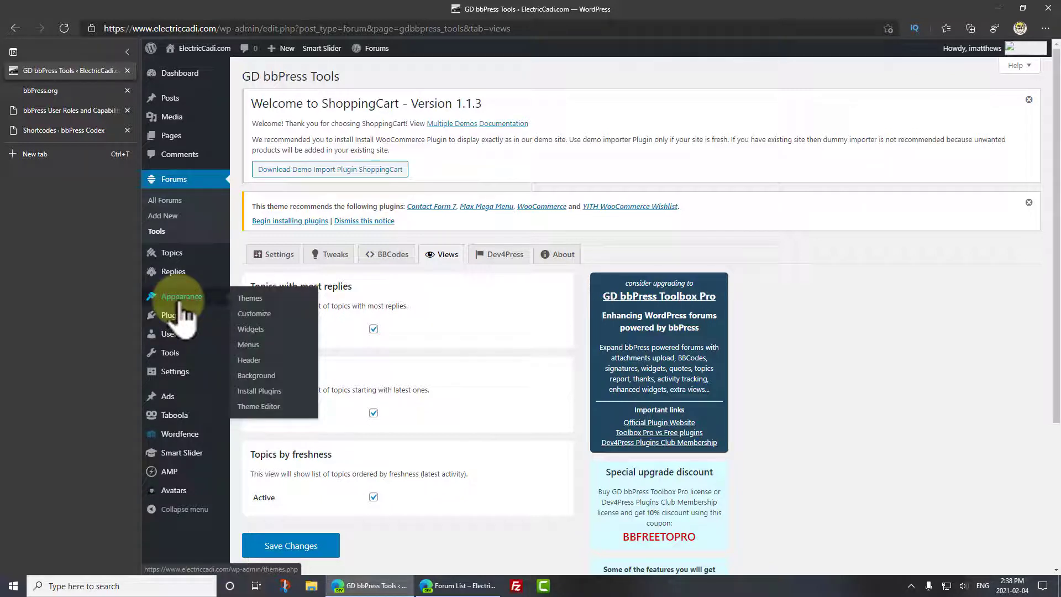
pyautogui.click(260, 315)
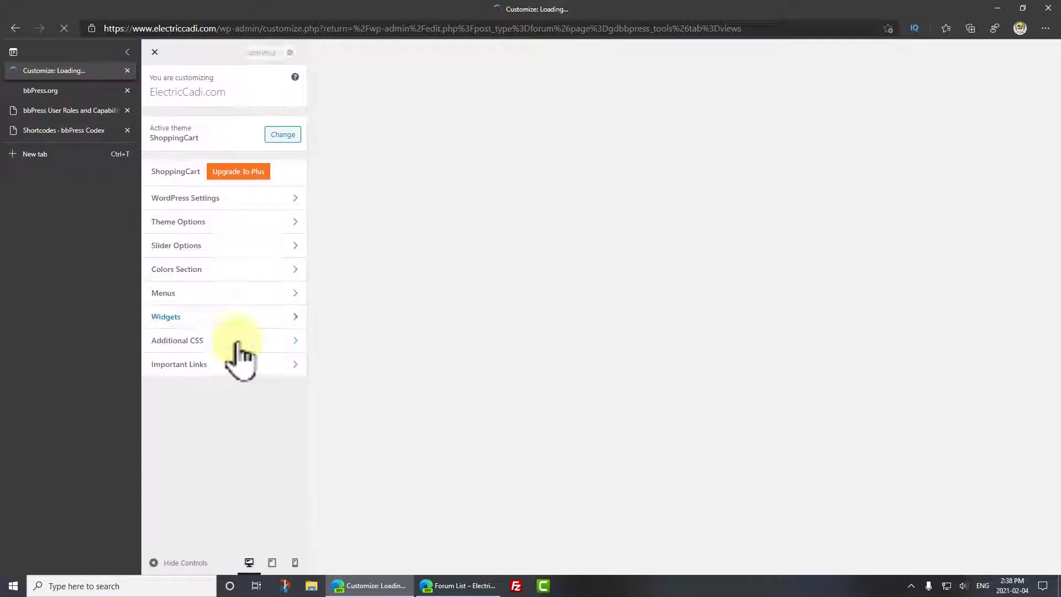
pyautogui.click(192, 344)
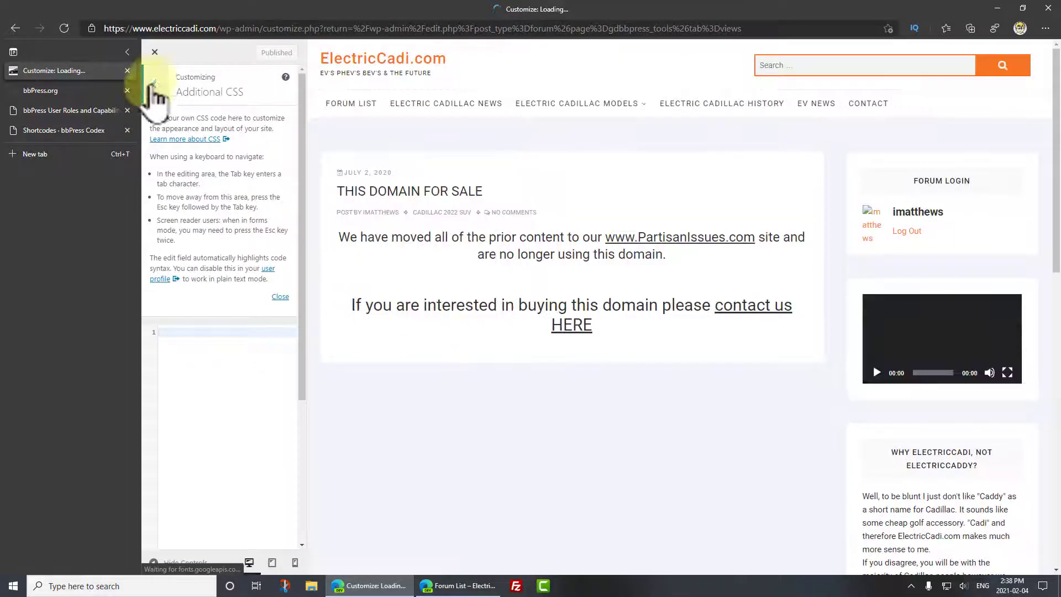
pyautogui.click(154, 85)
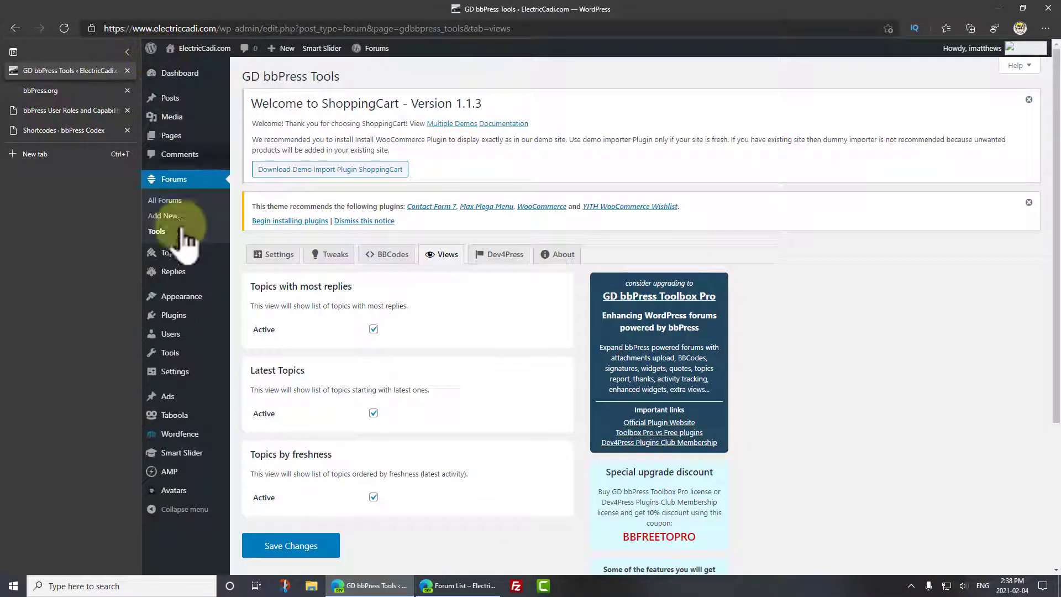
# Open the page for adding new plugins and search it for bbpress.
pyautogui.click(175, 317)
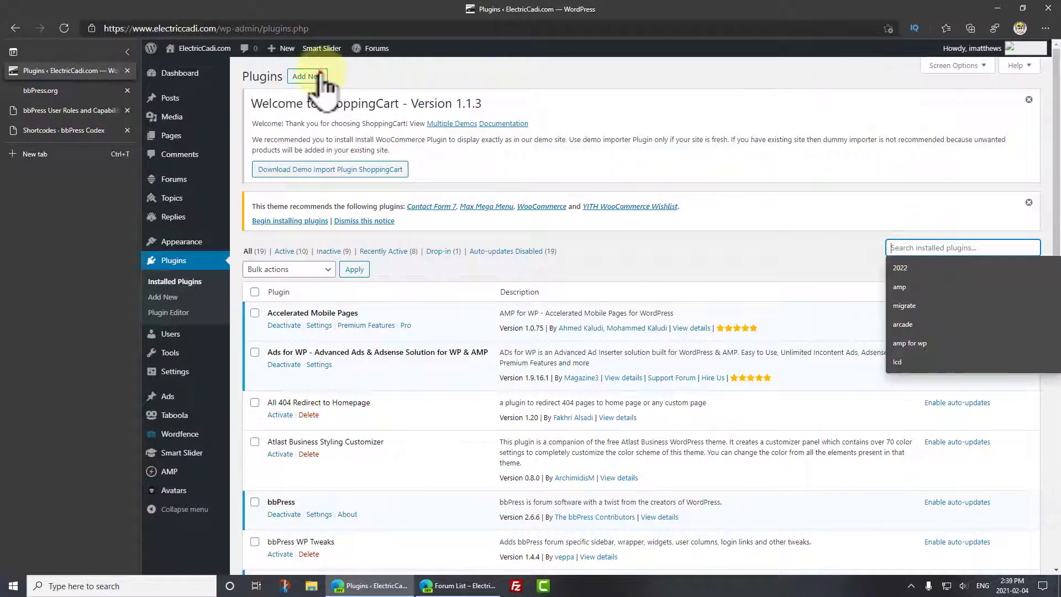
pyautogui.click(319, 75)
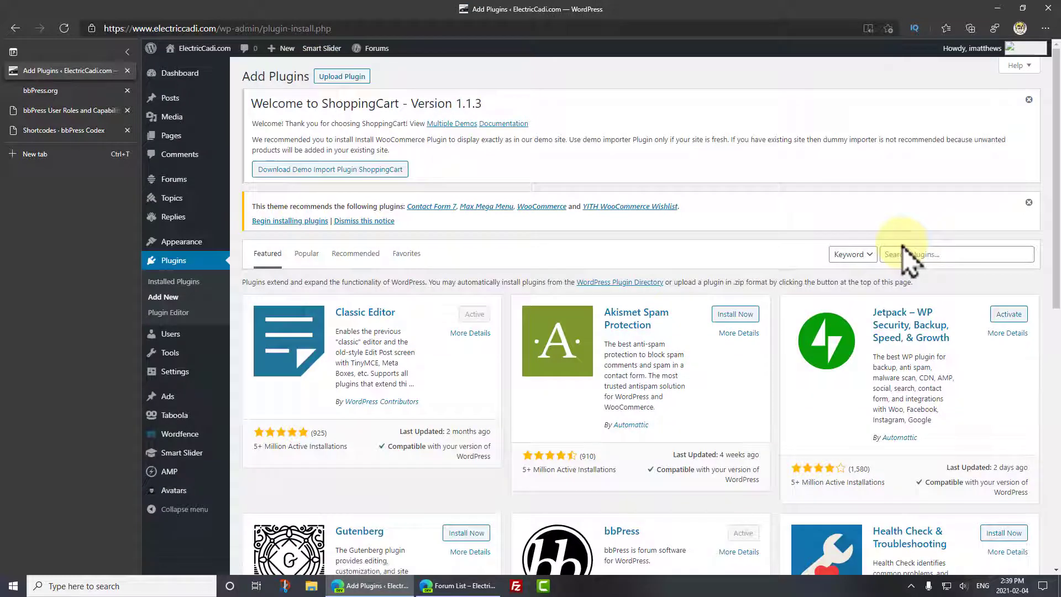
pyautogui.click(901, 253)
pyautogui.write('bbpress')
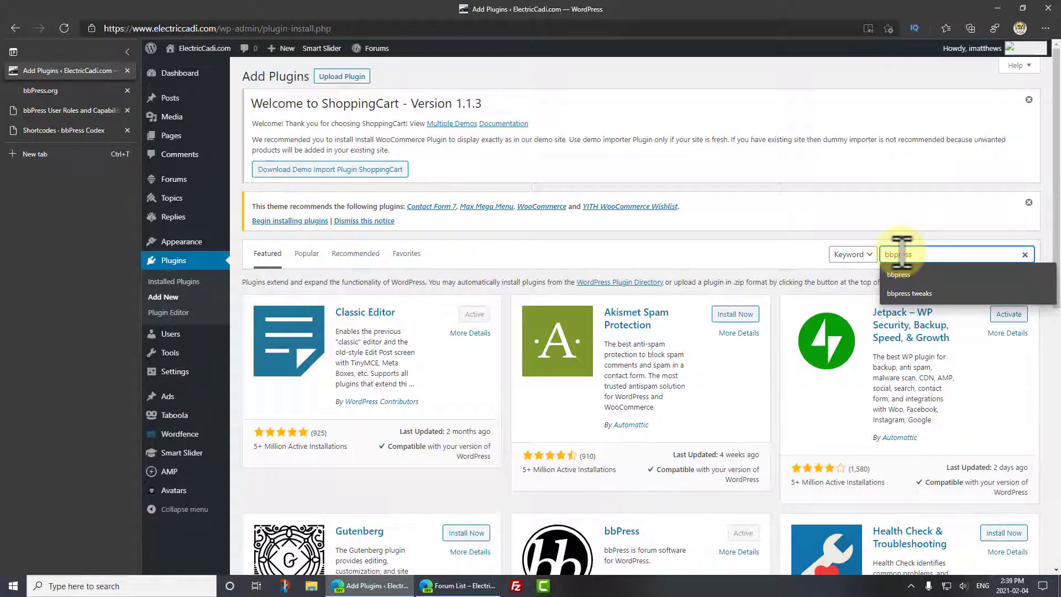
pyautogui.press('Return')
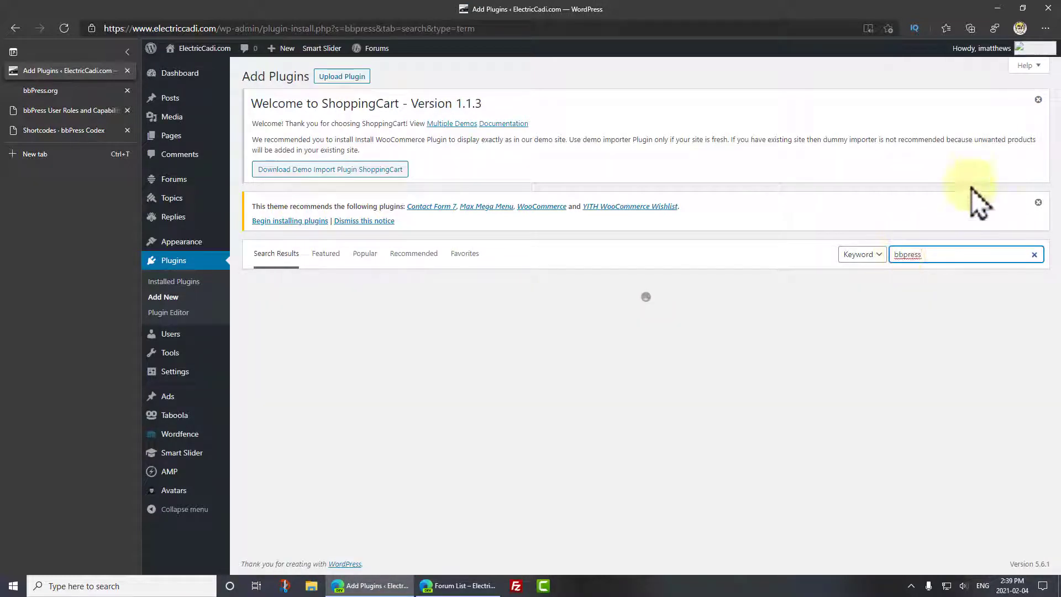
# Dismiss the recommended-plugins notice and the ShoppingCart welcome notice, and browse the bbpress plugin search results.
pyautogui.click(1029, 203)
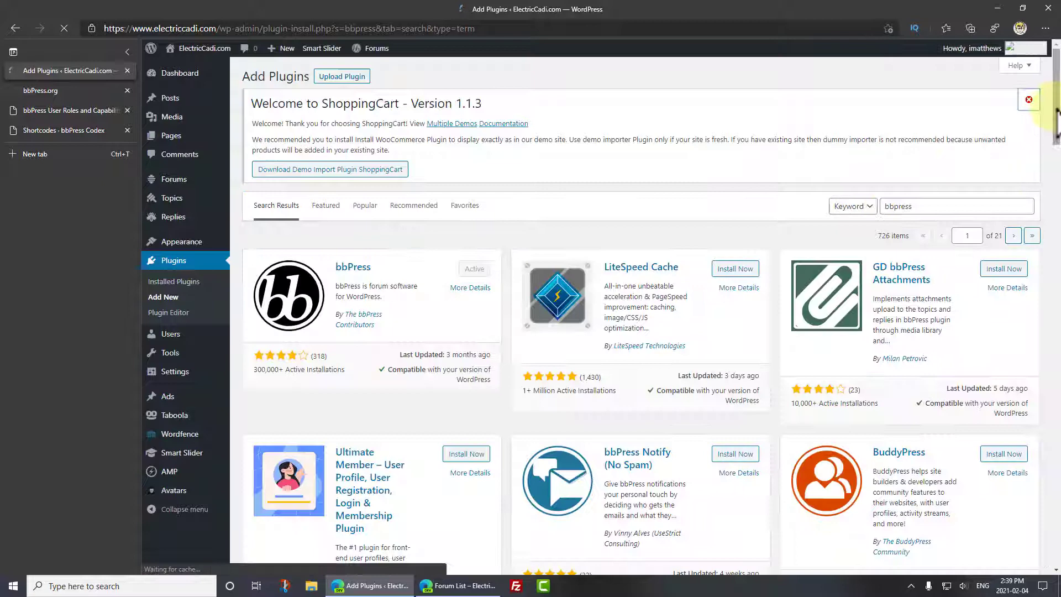
pyautogui.click(1029, 100)
pyautogui.moveTo(955, 165)
pyautogui.mouseDown()
pyautogui.moveTo(1013, 201)
pyautogui.moveTo(888, 209)
pyautogui.moveTo(986, 162)
pyautogui.mouseUp()
pyautogui.moveTo(883, 172); pyautogui.dragTo(896, 180)
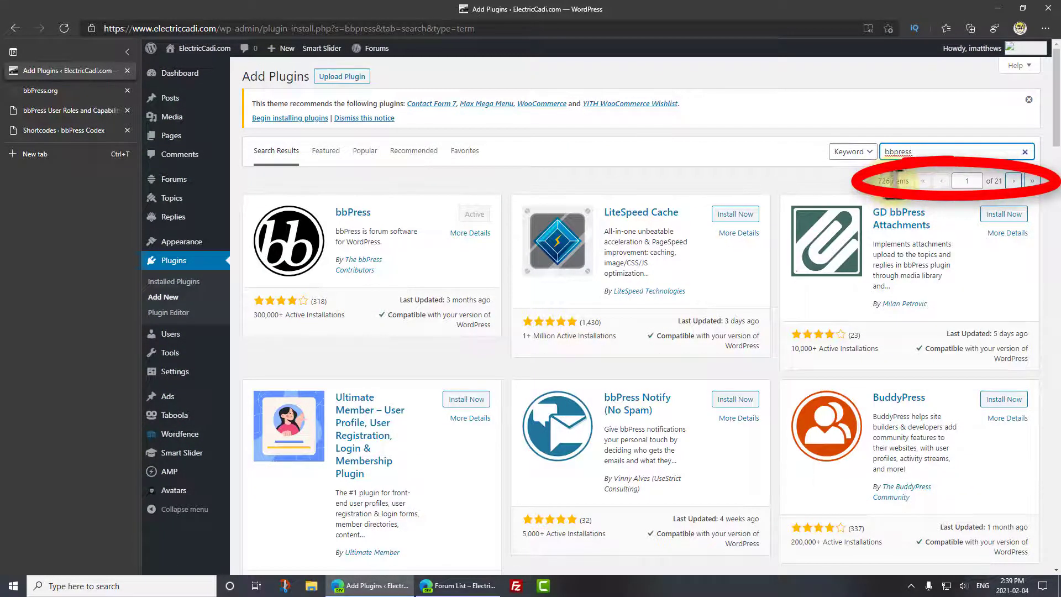
pyautogui.moveTo(1055, 142); pyautogui.dragTo(1045, 335)
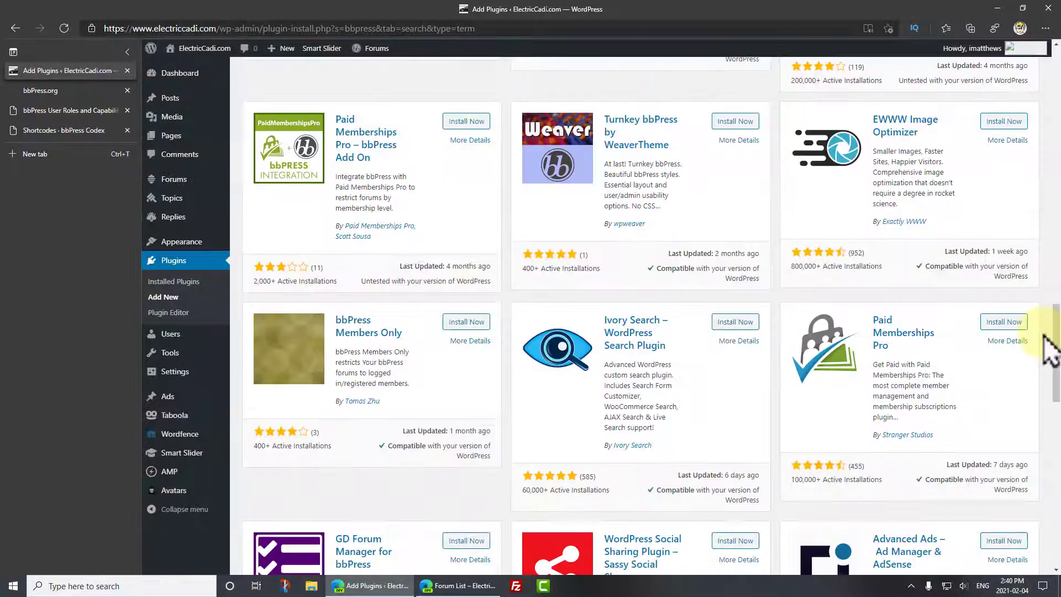